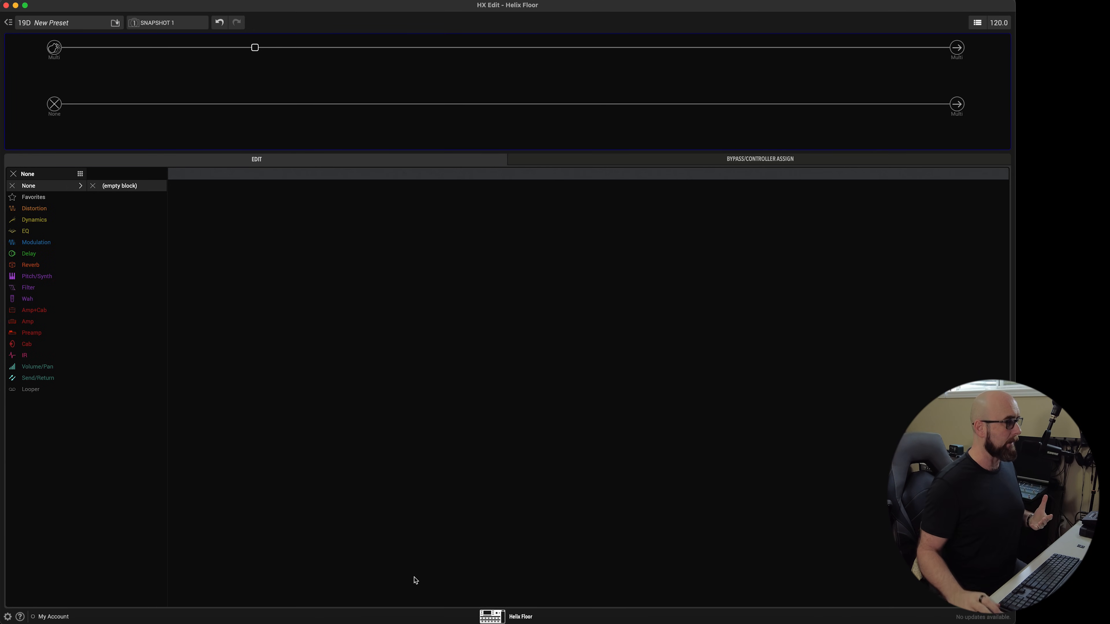
click(9, 23)
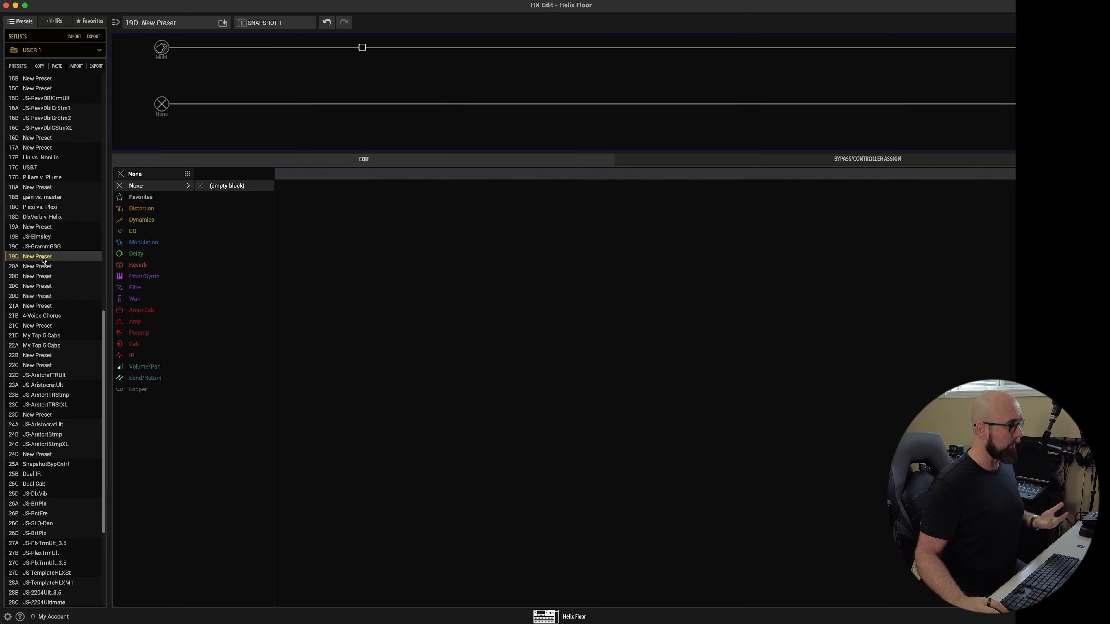
click(115, 24)
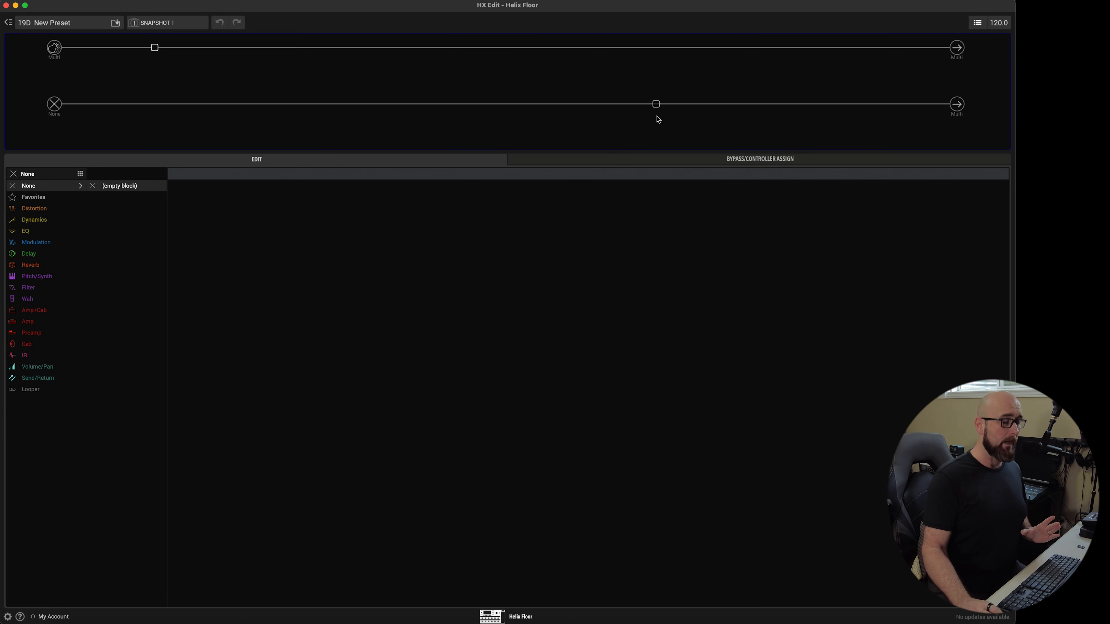
Step: Add an A30 Fawn Brt amp block at the start of path 1 and a cab block after it
mouse_move(41, 323)
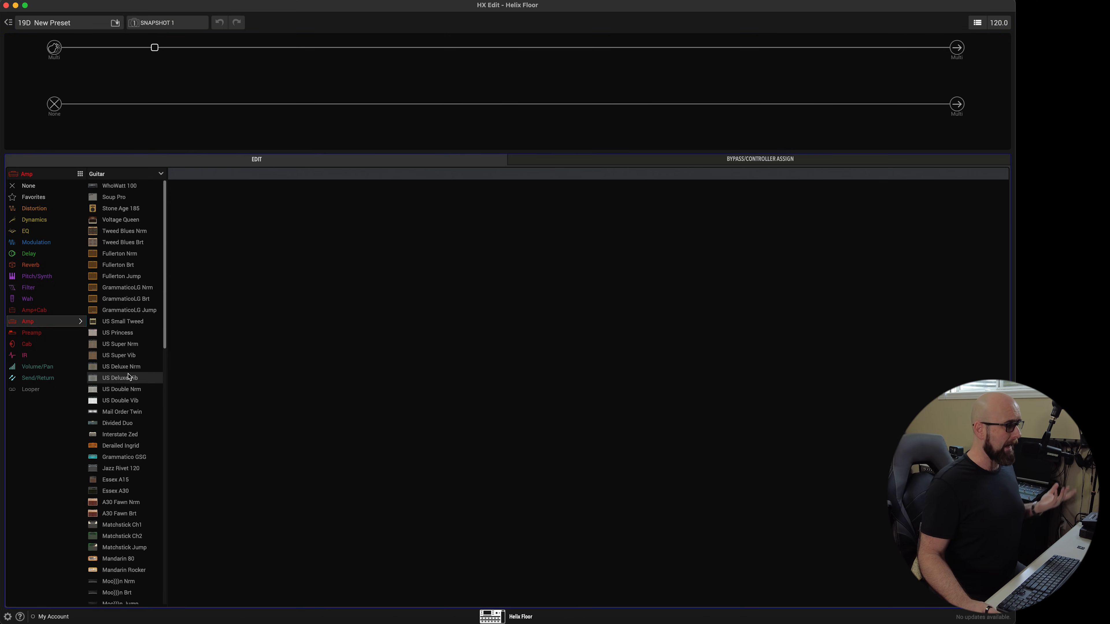
click(120, 513)
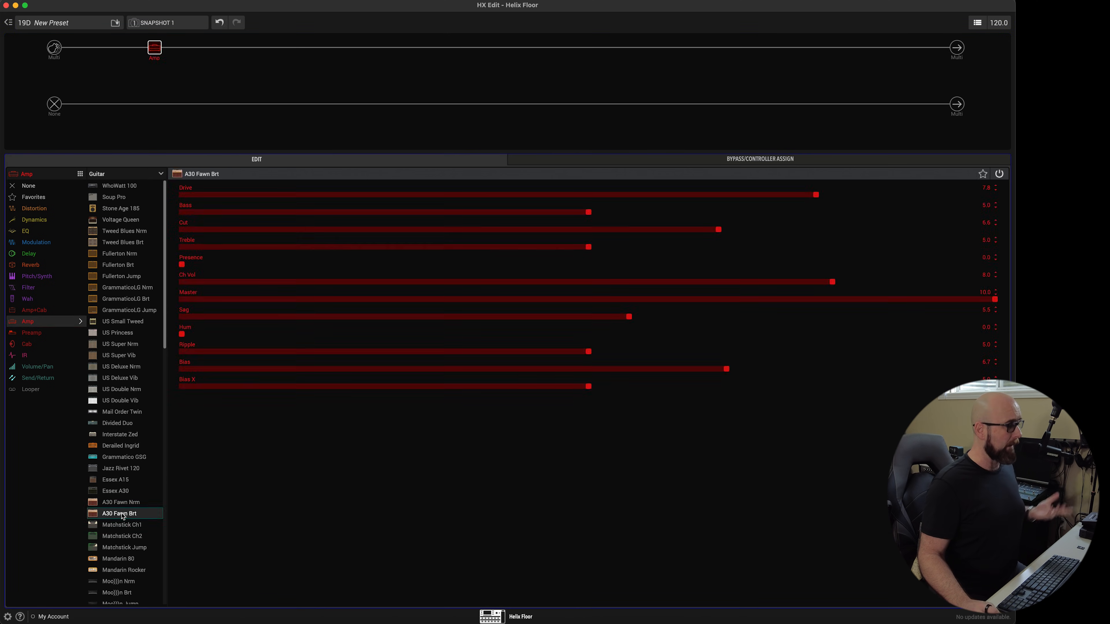
click(215, 47)
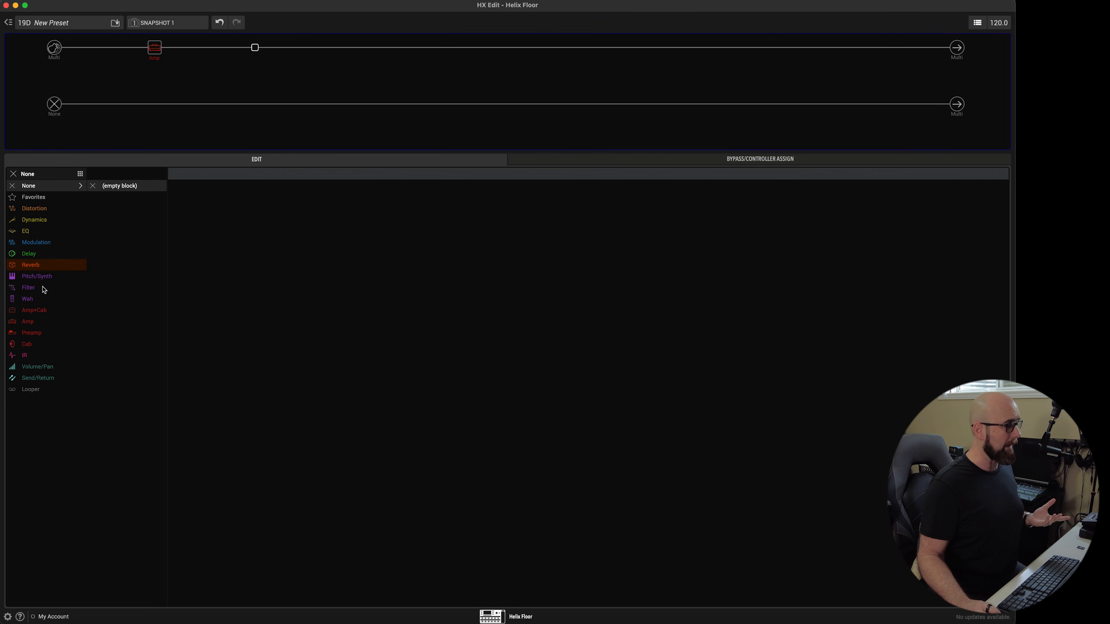
click(34, 348)
click(126, 434)
Step: Shift the cab and amp one slot down path 1 and insert a Poly Pitch block in front of the amp
drag(251, 57, 334, 54)
drag(155, 47, 254, 47)
click(154, 47)
click(39, 275)
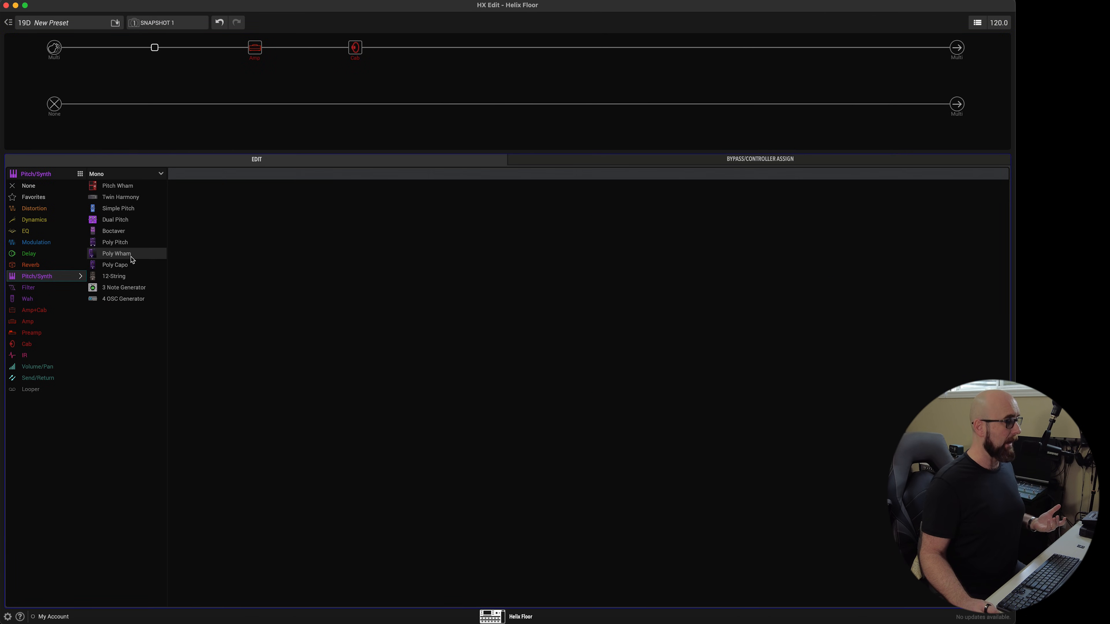
click(124, 243)
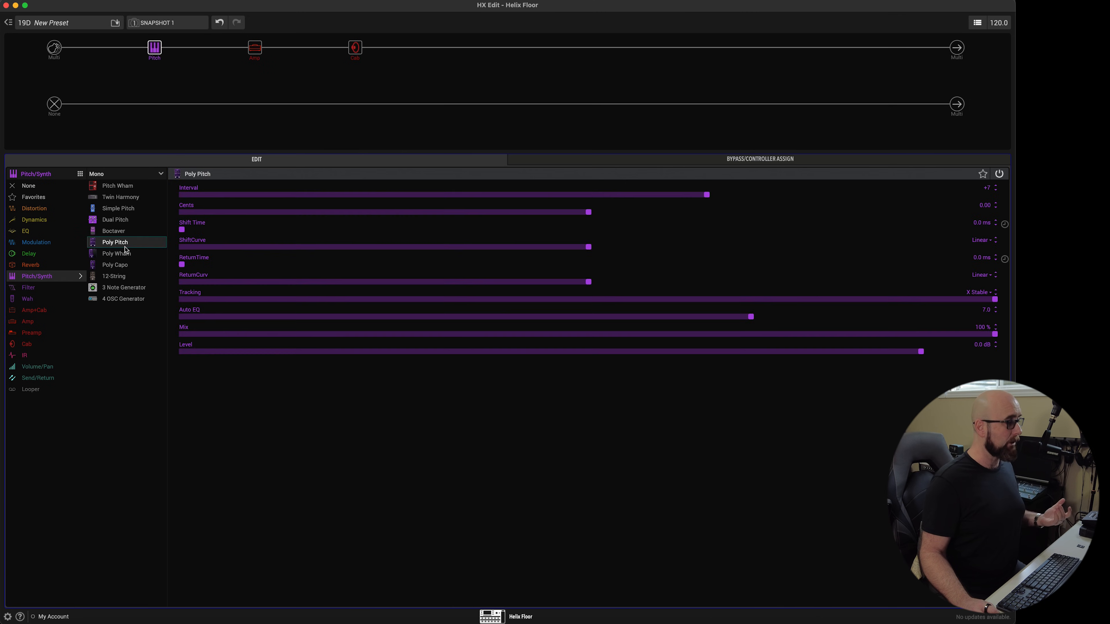
Step: Add a mono Transistor Tape delay after the cab and try to add a reverb in the following slot
click(484, 58)
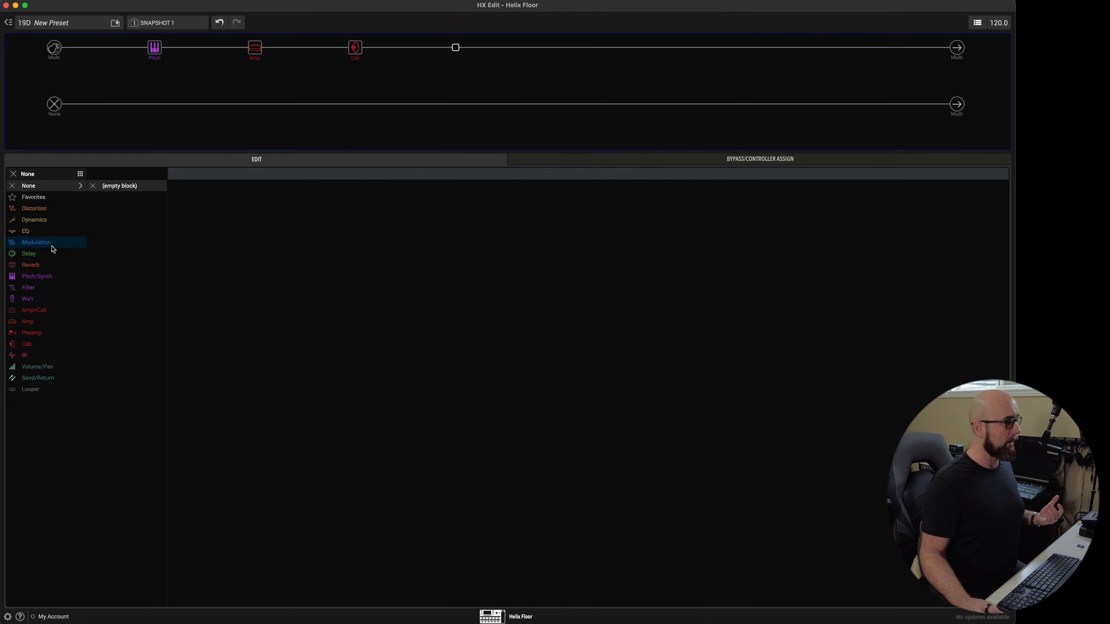
click(41, 263)
click(38, 253)
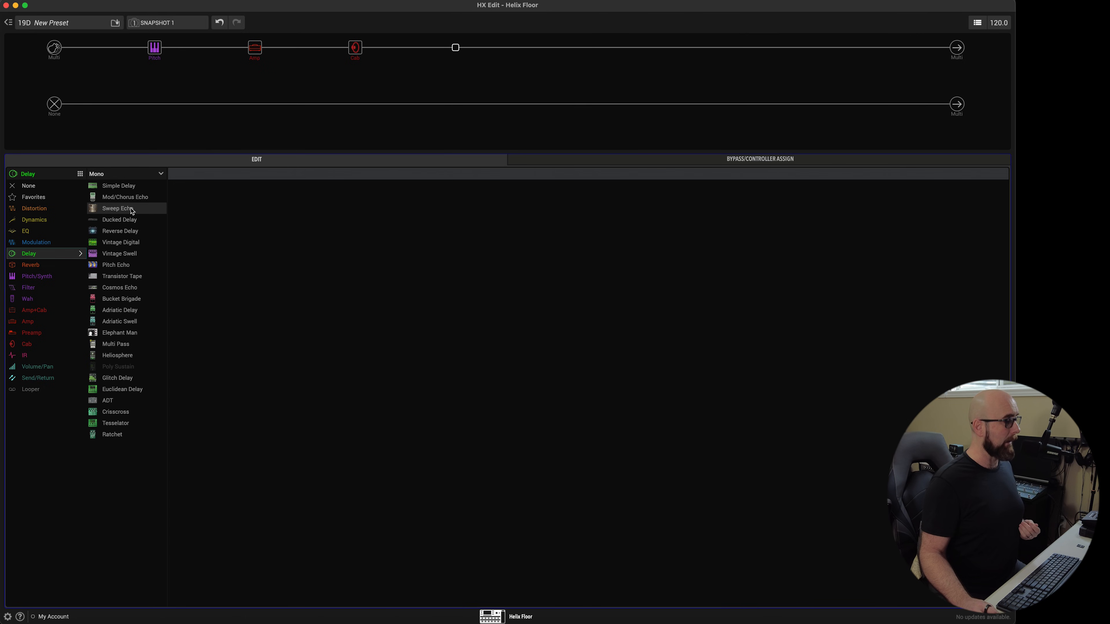
click(122, 276)
click(556, 47)
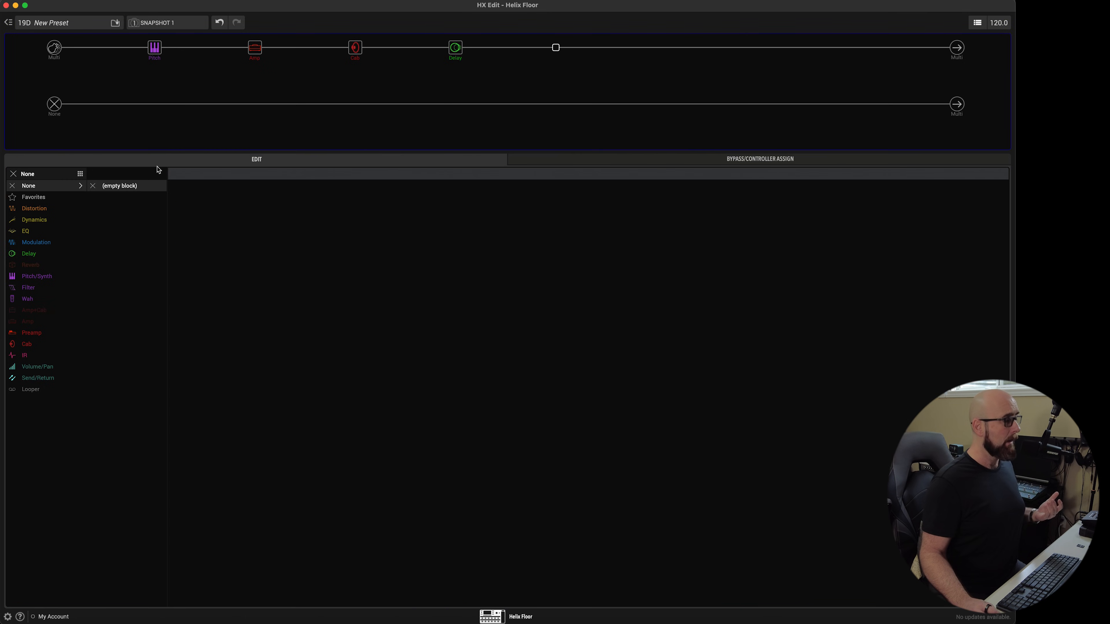
click(39, 268)
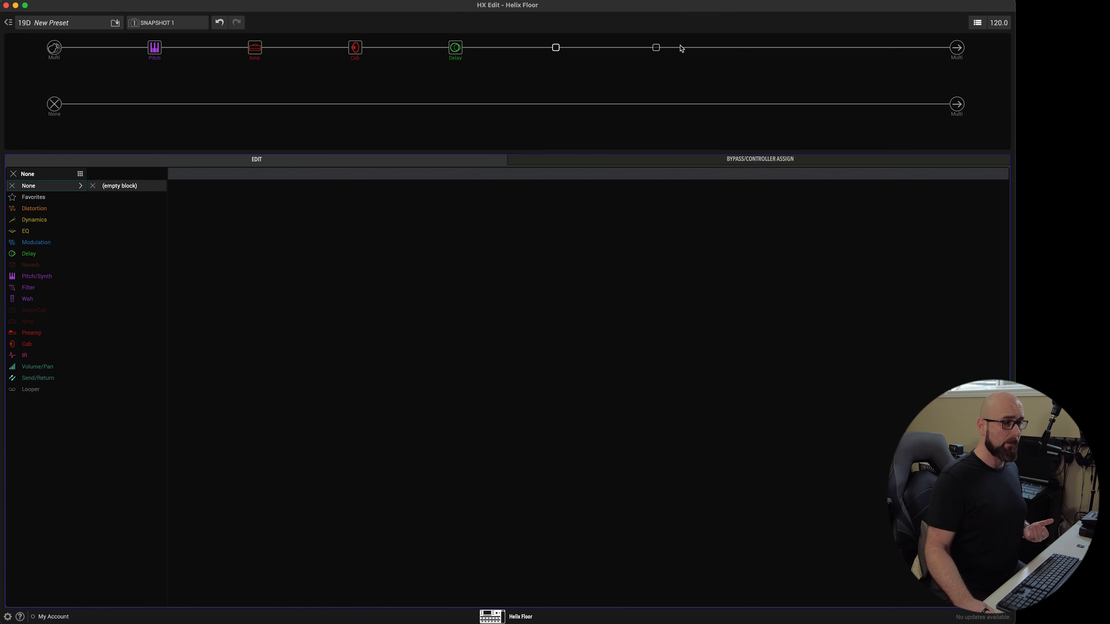
Step: Move the amp, cab and delay blocks from path 1 straight down to path 2
drag(263, 51, 259, 108)
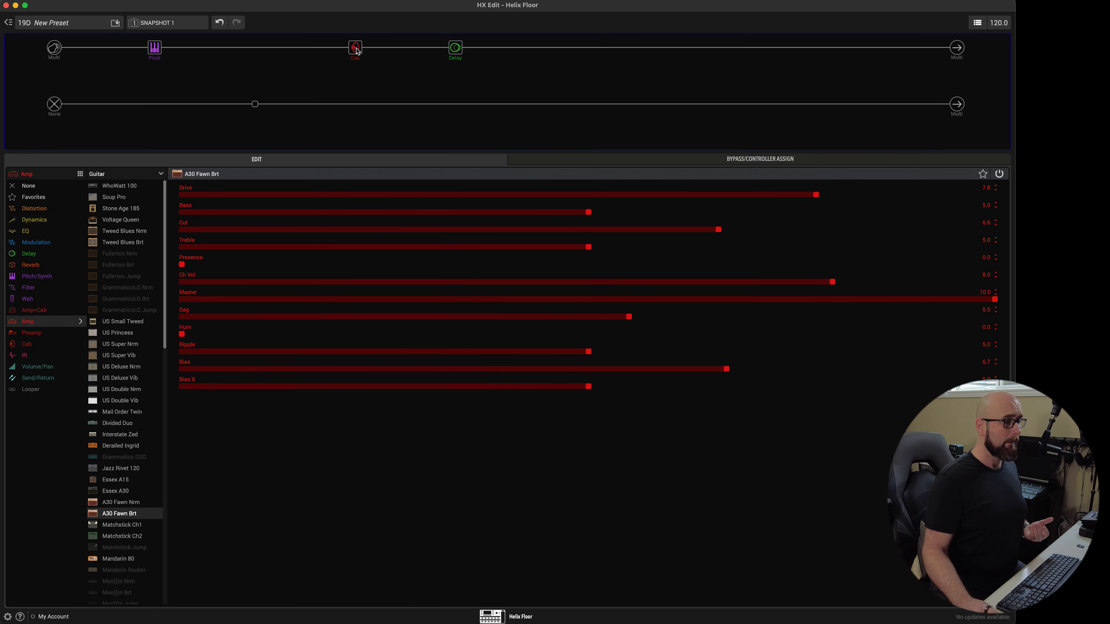
drag(357, 50, 359, 108)
drag(457, 49, 455, 106)
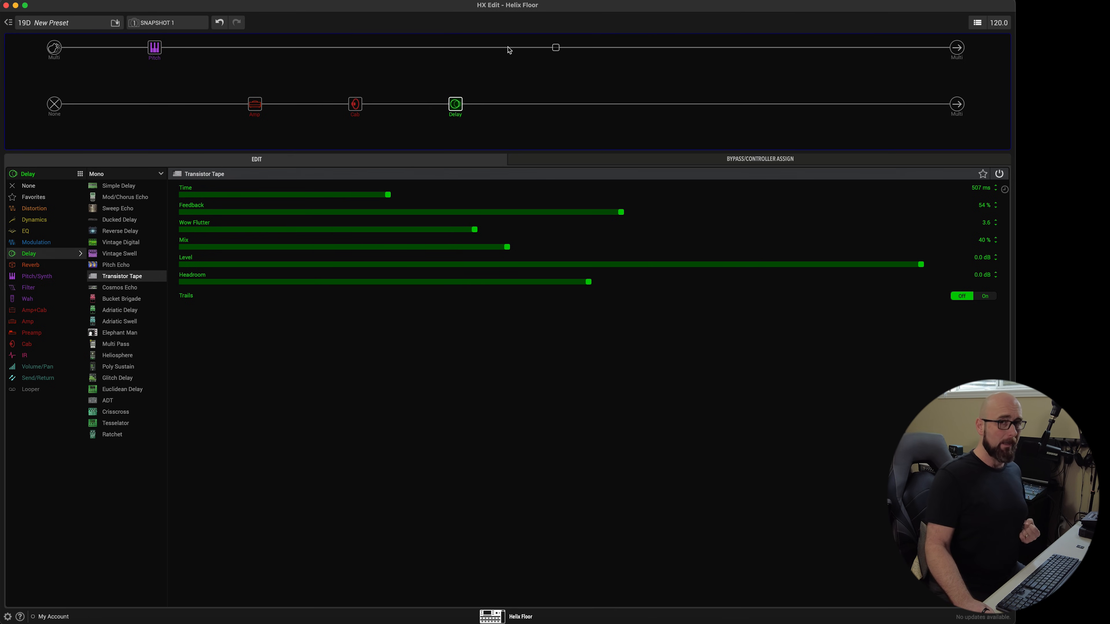
Step: Add a mono Dynamic Room reverb block after the delay on path 2
click(550, 113)
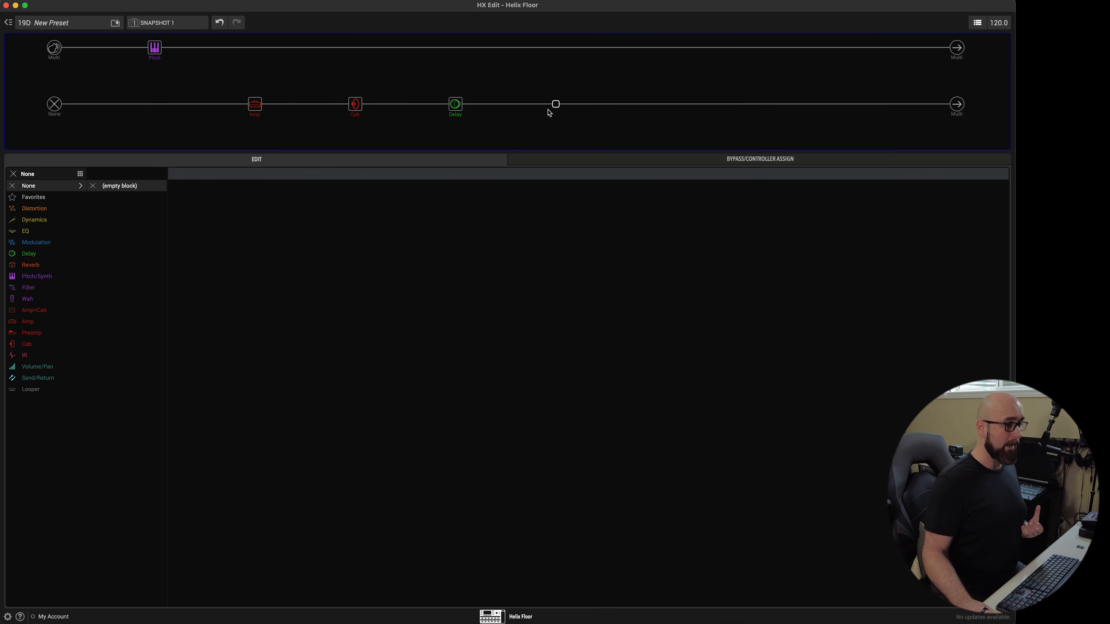
click(45, 264)
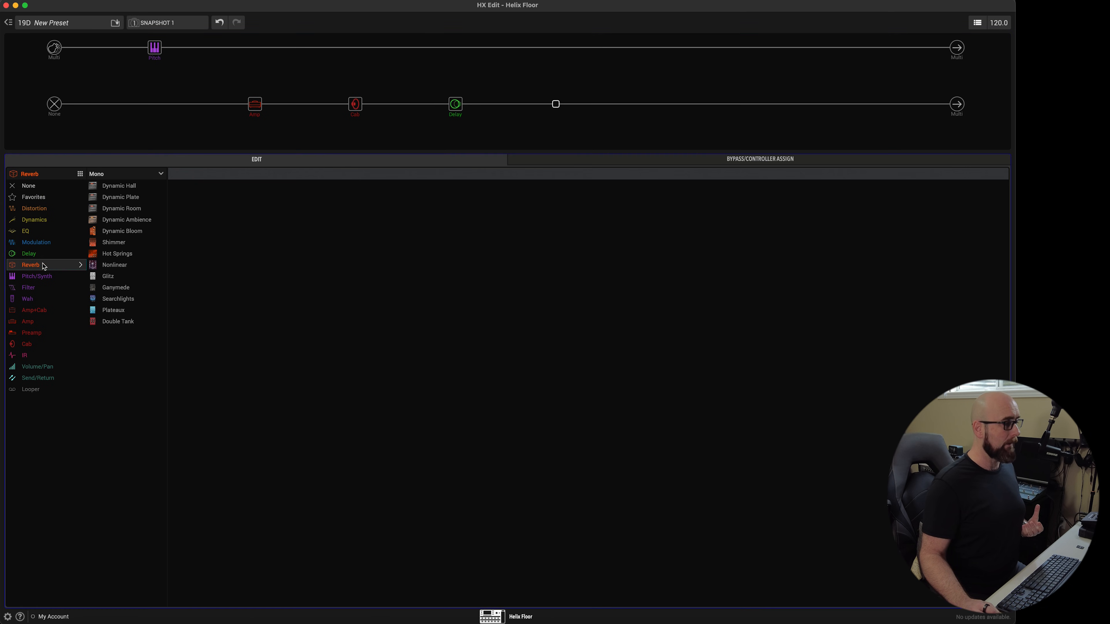
click(131, 209)
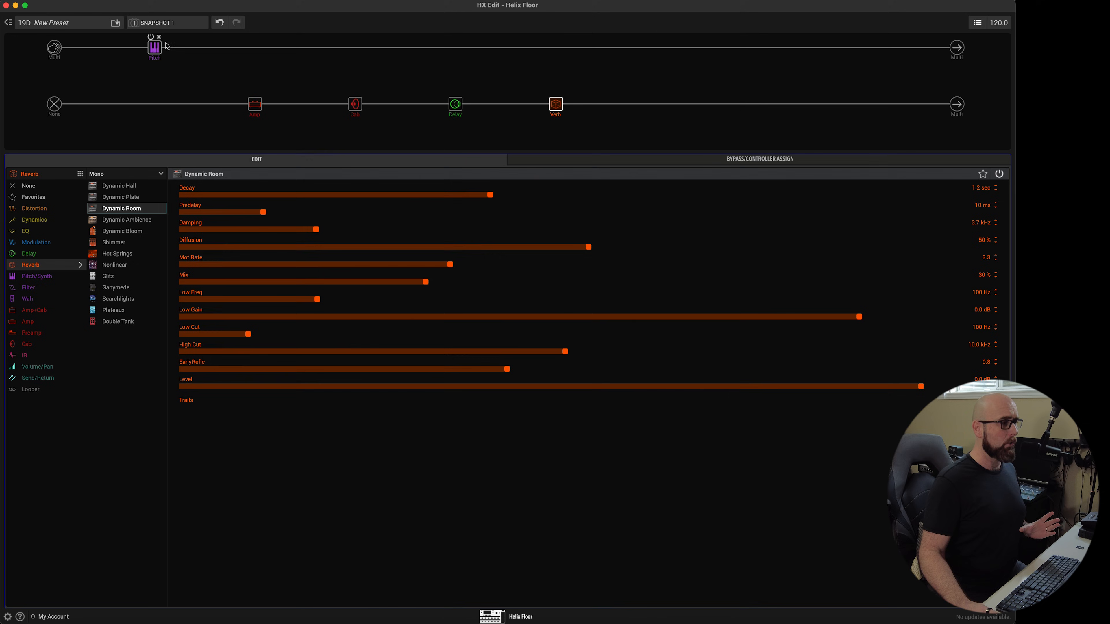
Step: Delete the pitch, amp, cab, delay and reverb blocks from both paths
click(158, 37)
click(260, 94)
click(359, 93)
mouse_move(456, 101)
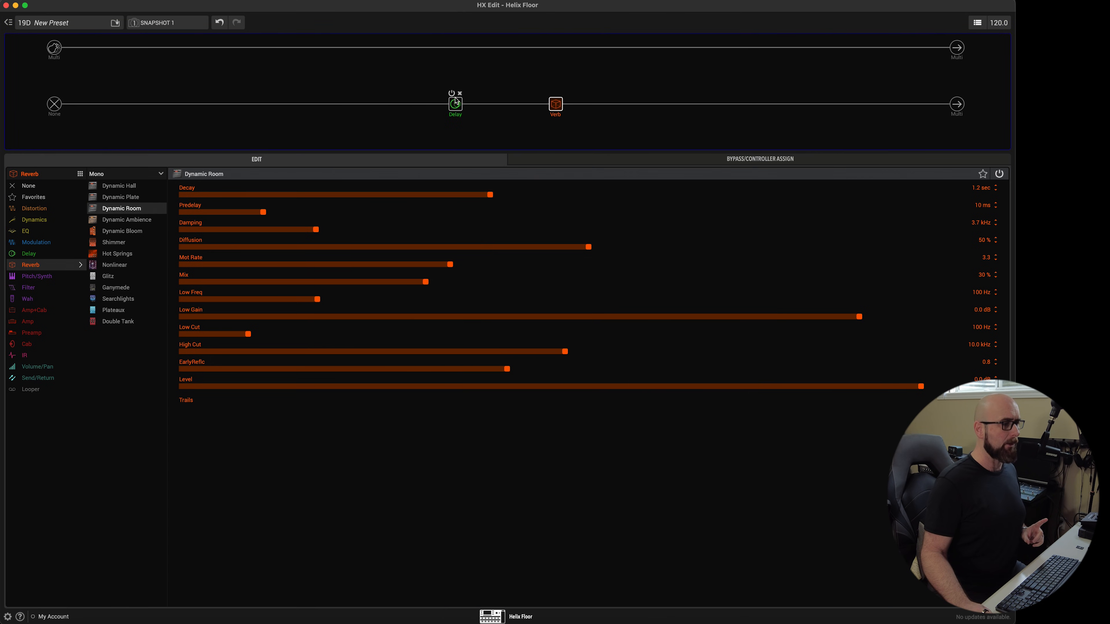
click(460, 93)
click(560, 93)
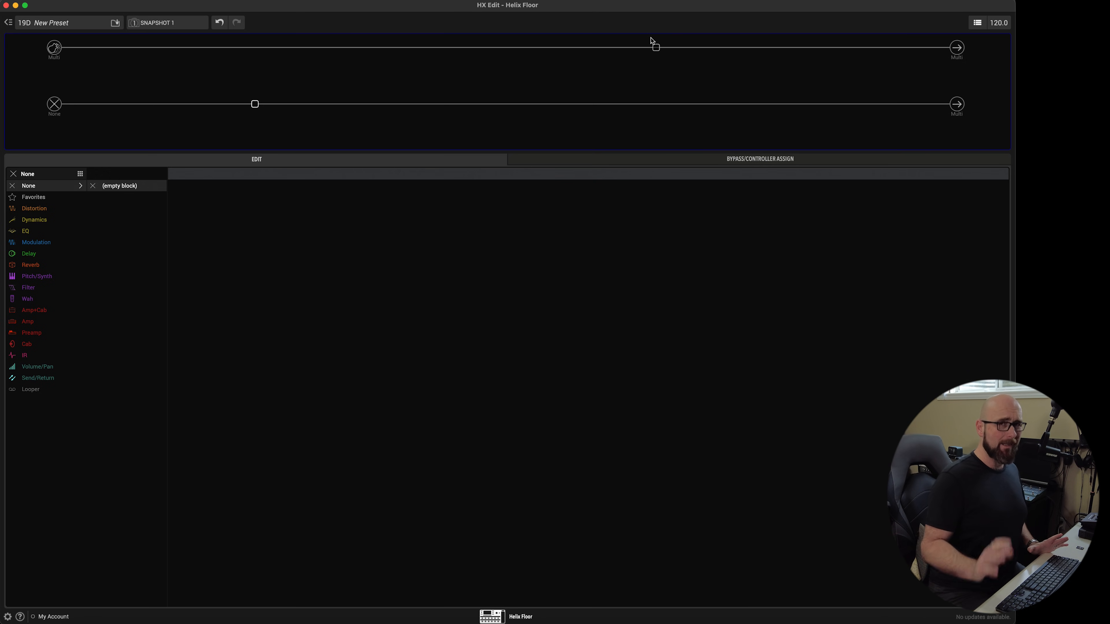
Step: Route the output of path 1 into Path 2A instead of the Multi Output
click(957, 48)
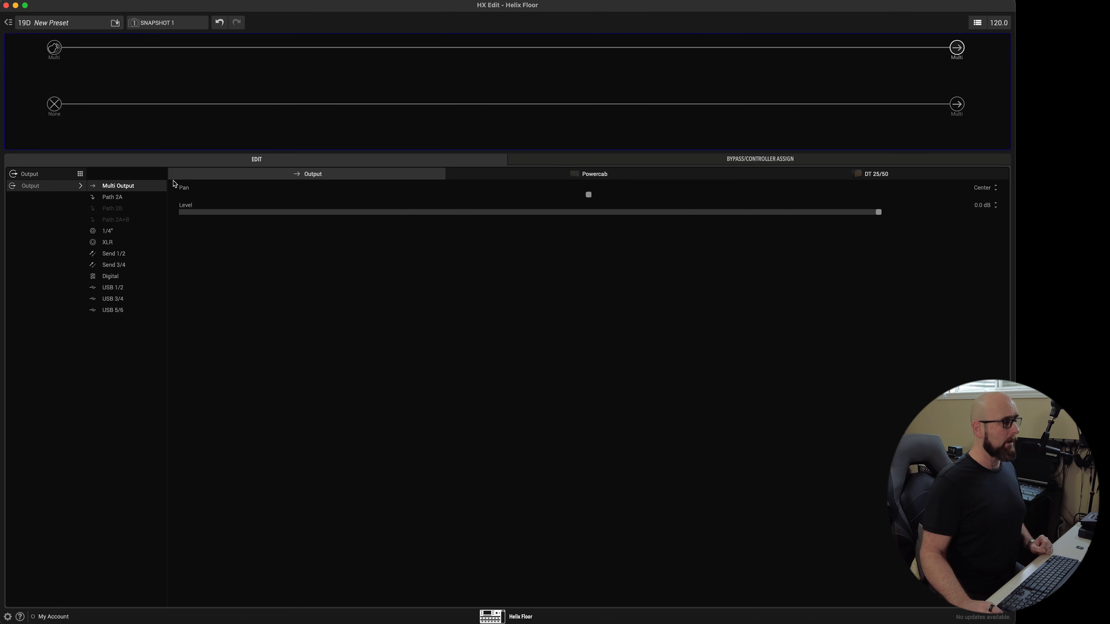
click(120, 199)
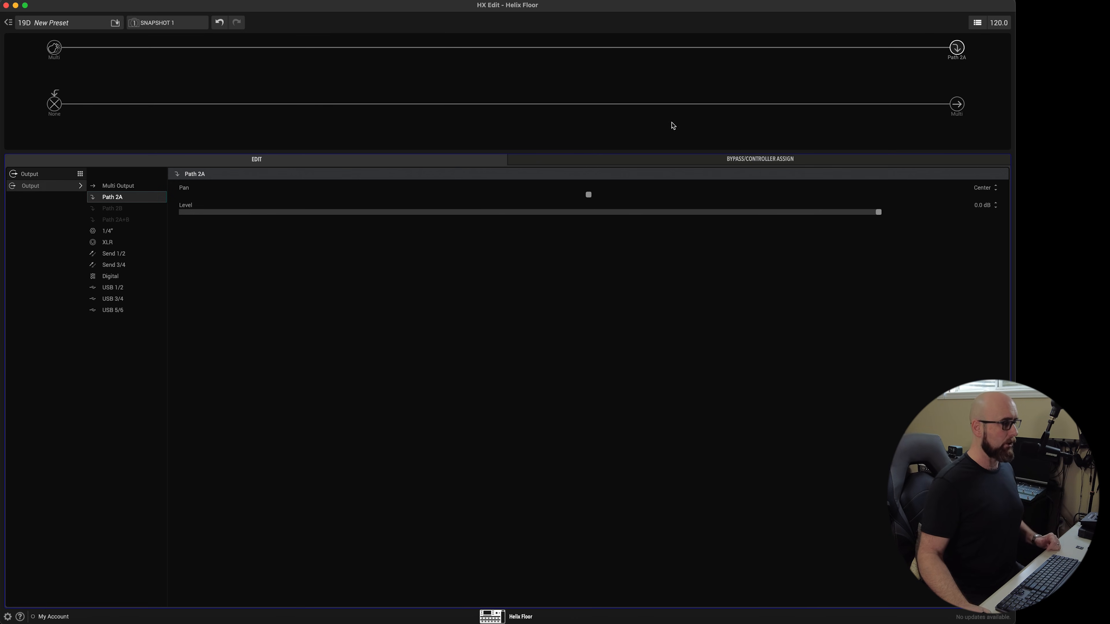
click(463, 75)
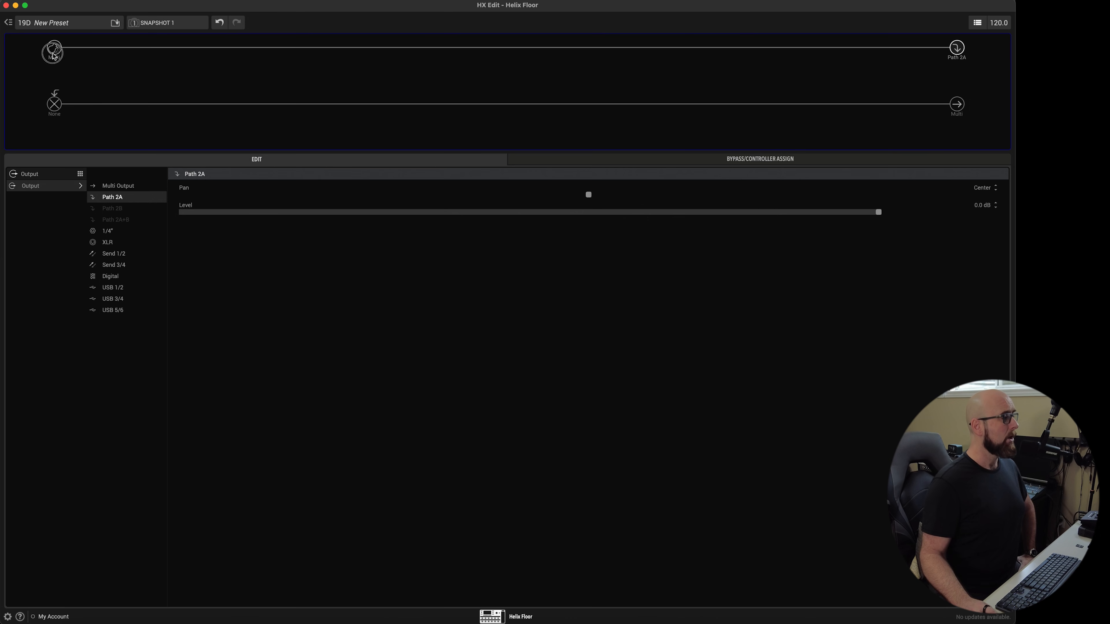
Step: Turn on the input gate of path 1's Multi input with a -50.9 dB threshold and 180 ms decay
click(53, 53)
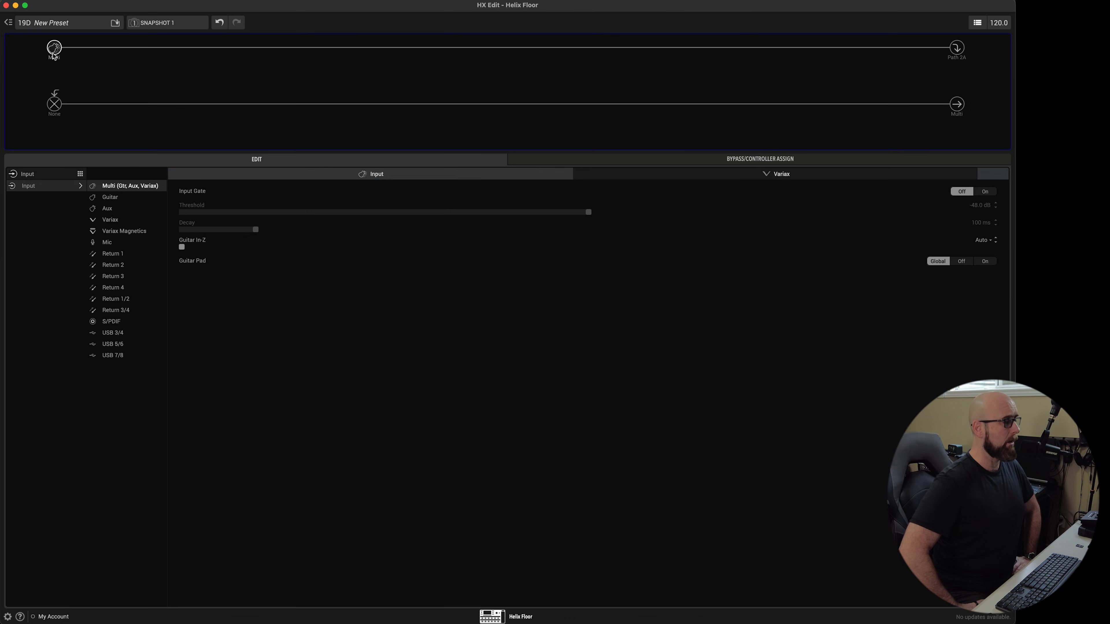
click(794, 253)
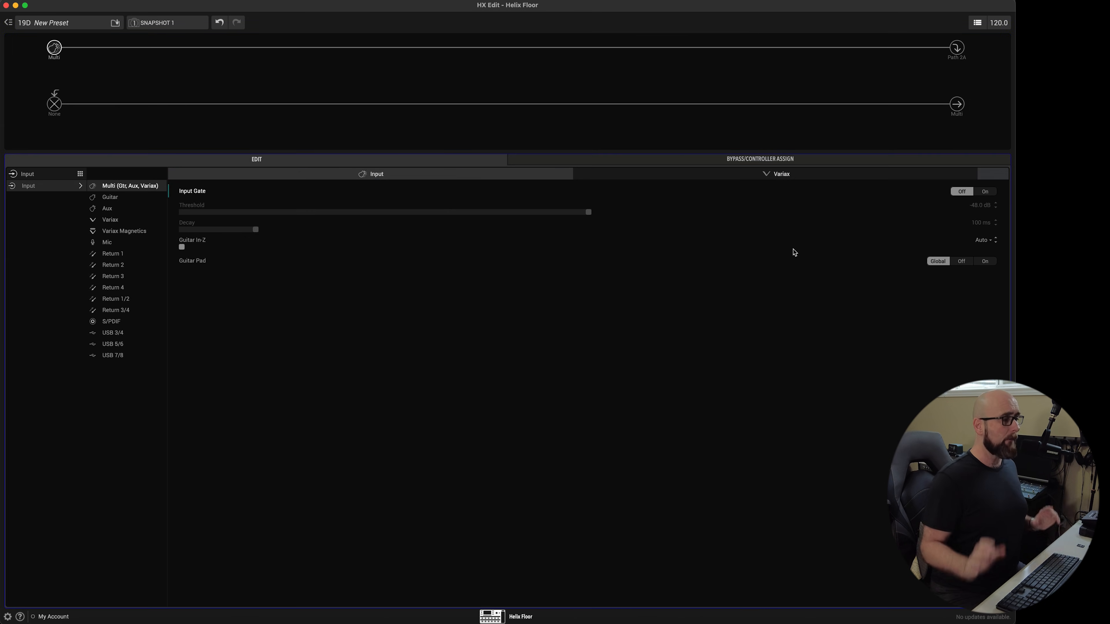
click(984, 192)
drag(530, 213, 579, 210)
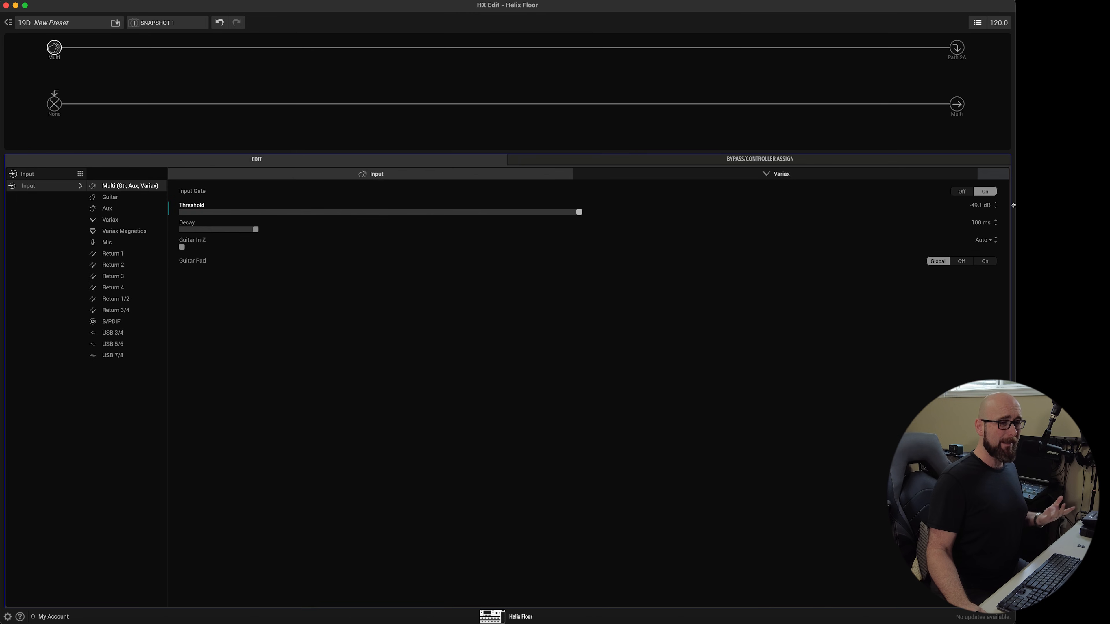
drag(257, 230, 319, 231)
drag(556, 212, 565, 219)
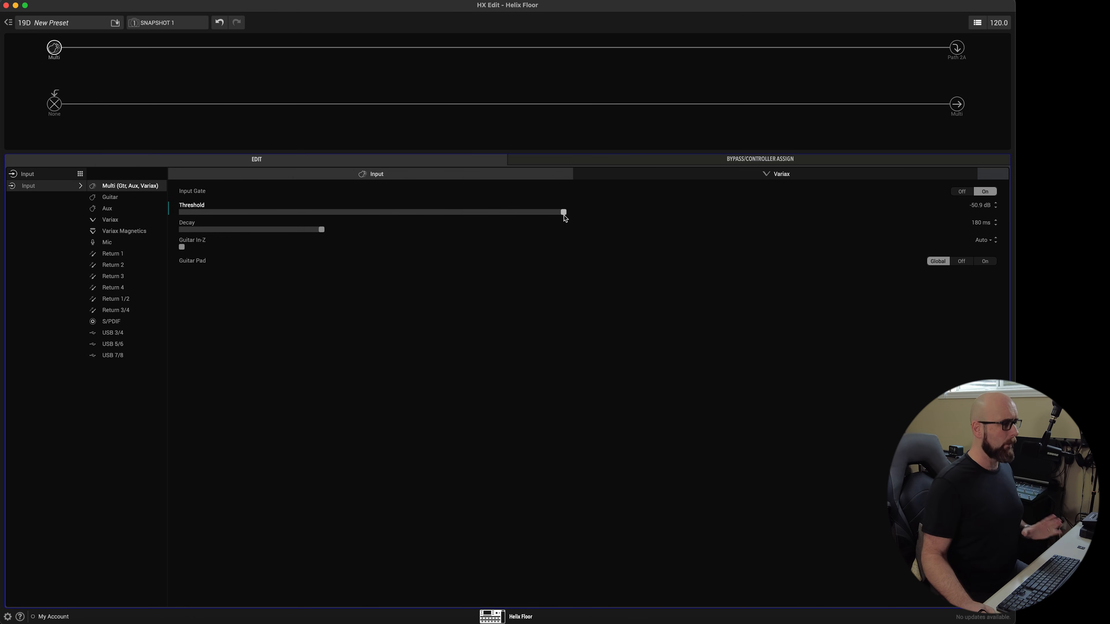
Step: Try the input's Guitar In-Z impedance at 32k Ohm and 90k Ohm and return it to Auto
click(210, 250)
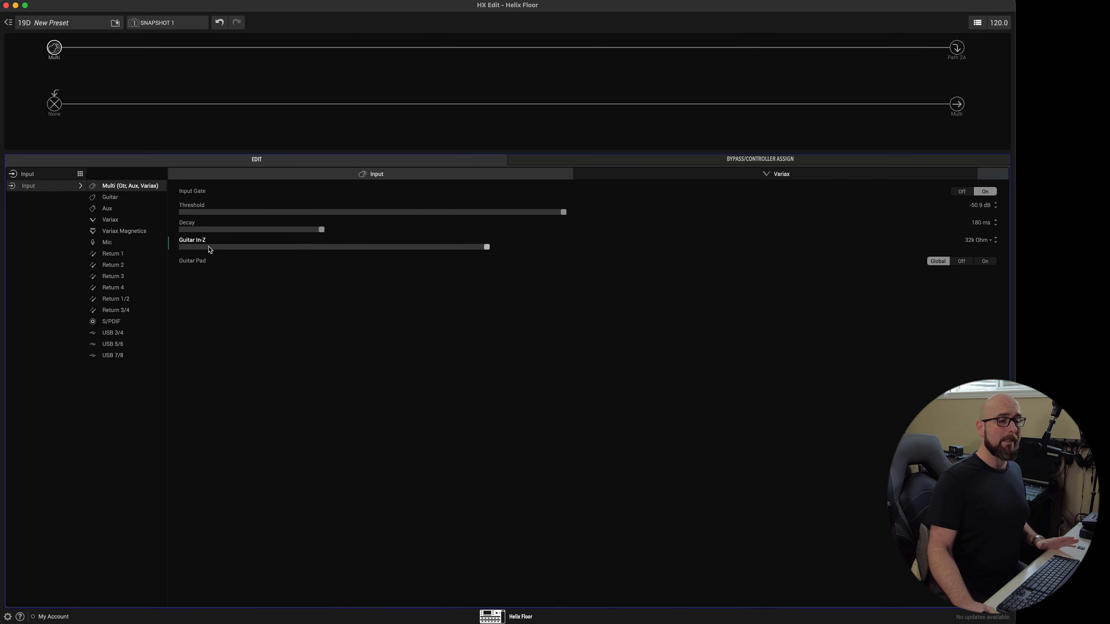
scroll(209, 247, up, 1)
scroll(210, 250, up, 7)
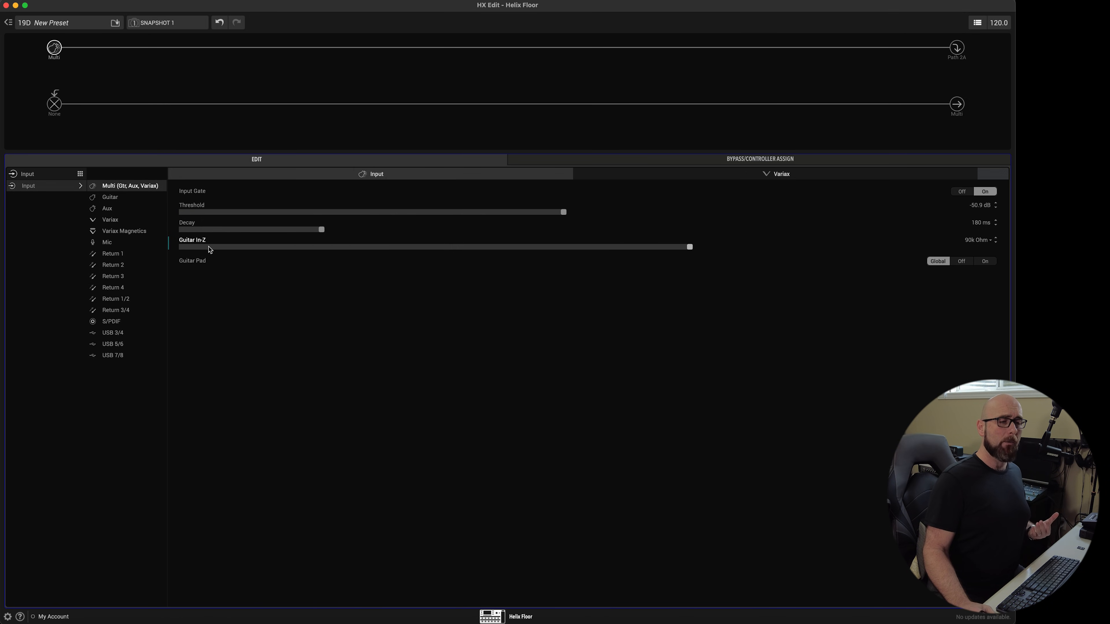
scroll(210, 250, down, 8)
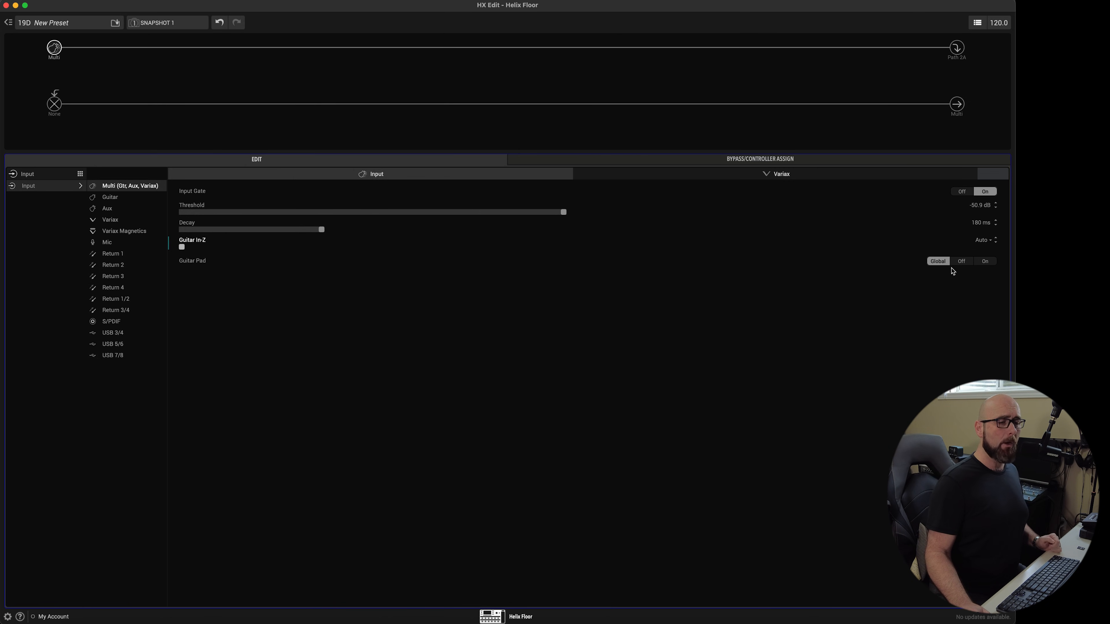
Step: Try the Guitar Pad's Global and On settings on path 1's input and set the pad to Off
click(967, 262)
click(939, 262)
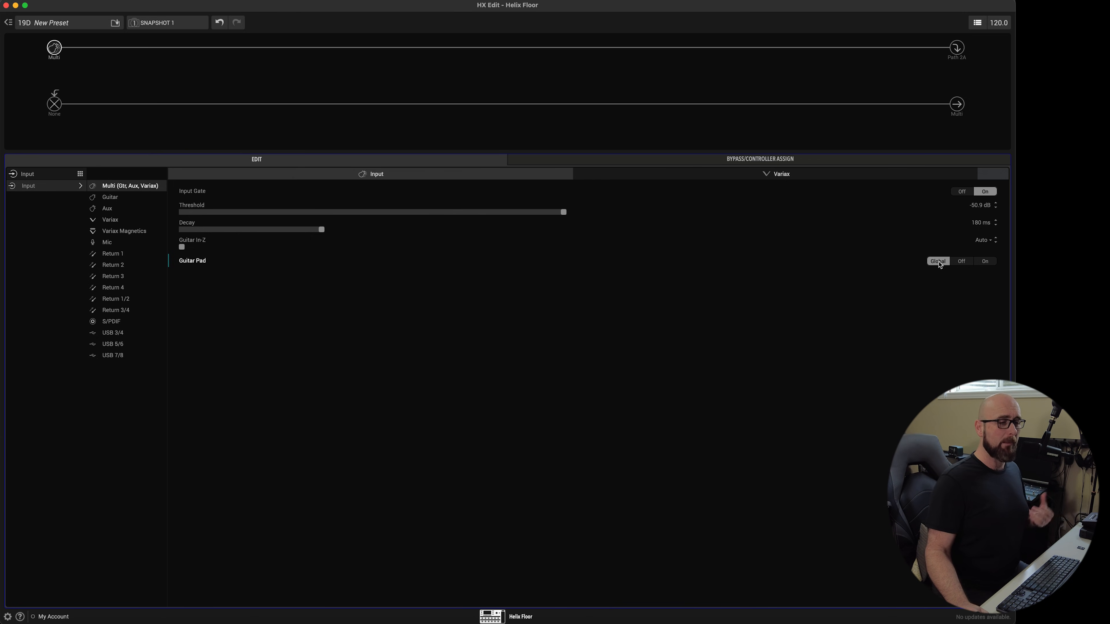
click(986, 263)
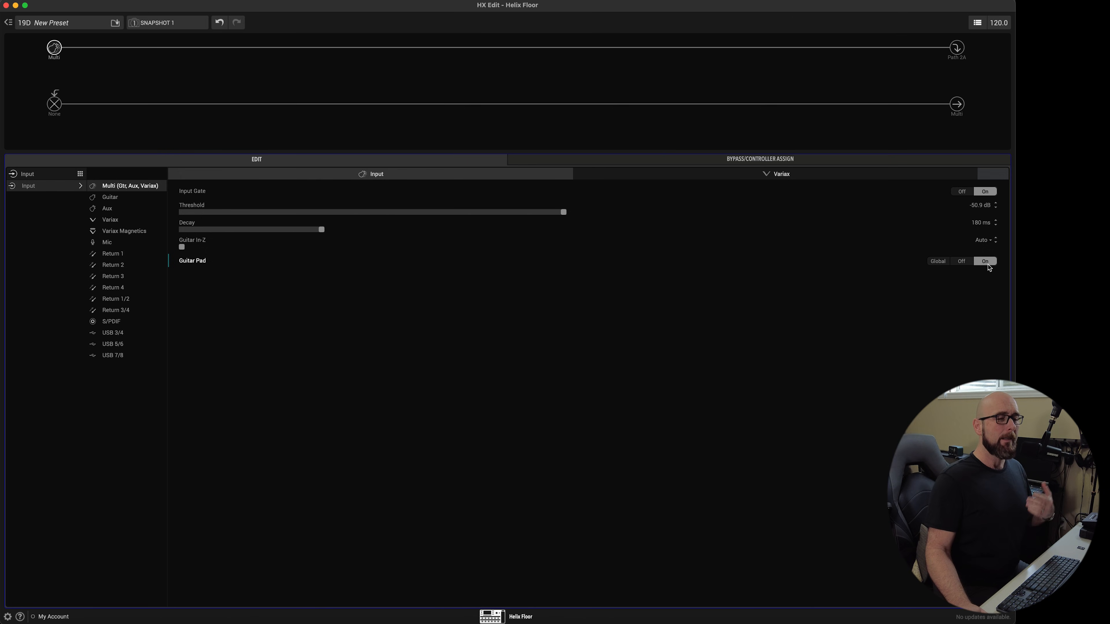
click(964, 263)
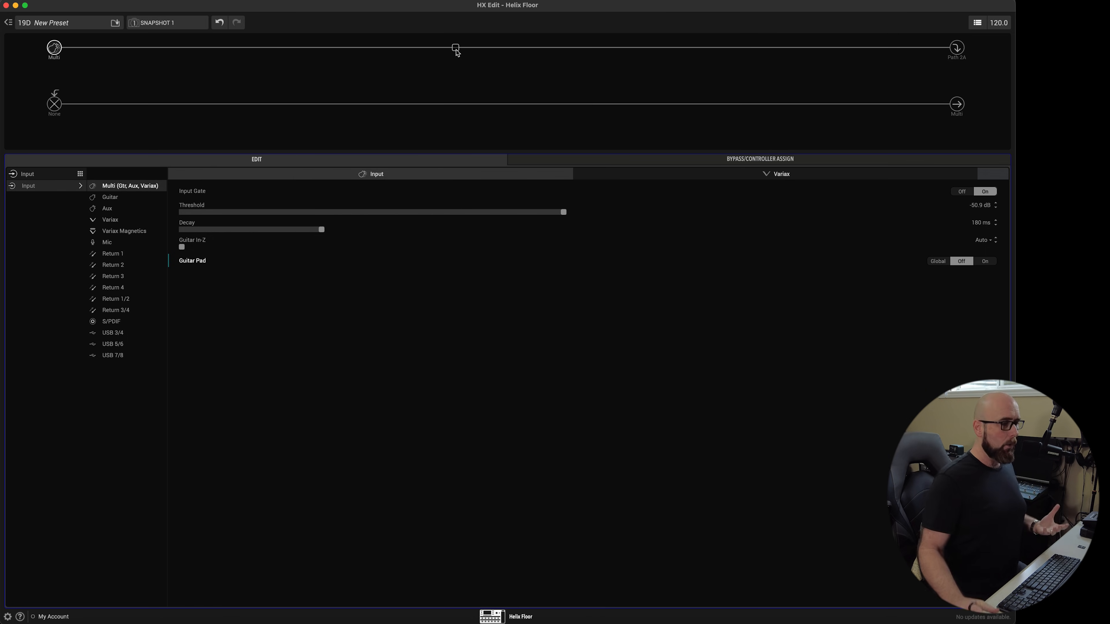
Step: Add a Fullerton Brt Amp+Cab block in the middle of path 1, leaving free slots on both sides
click(155, 48)
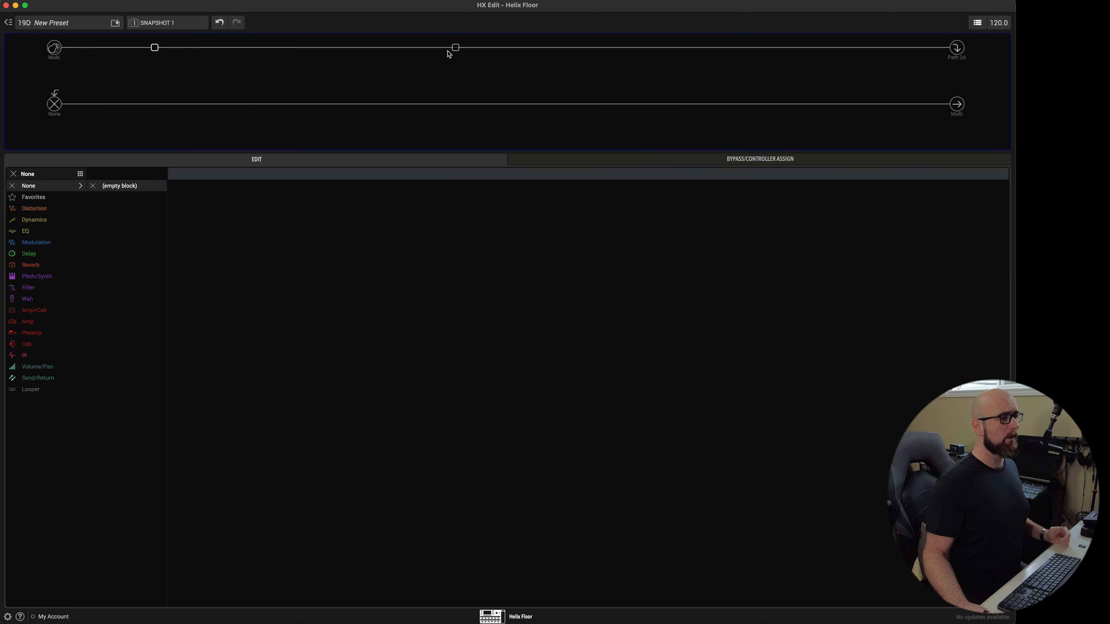
click(455, 47)
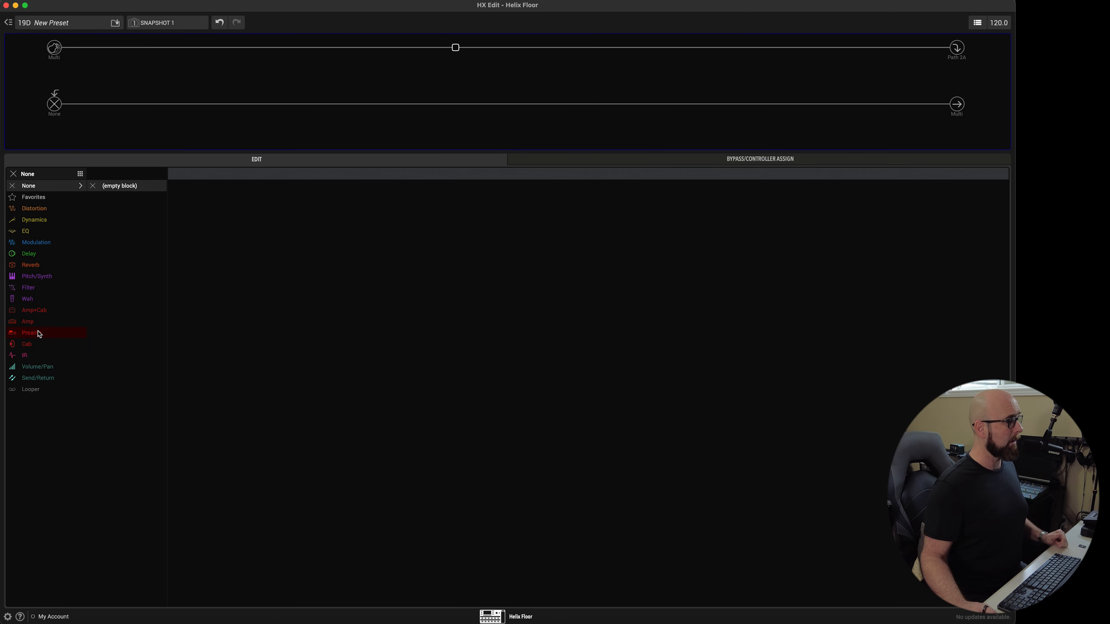
click(36, 321)
click(34, 310)
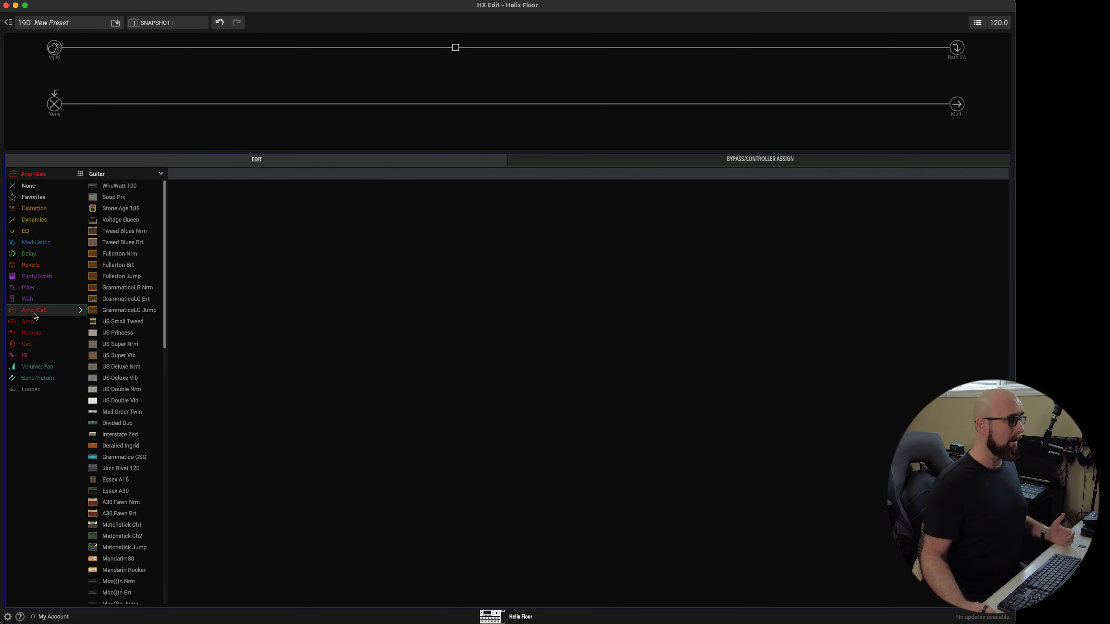
click(127, 265)
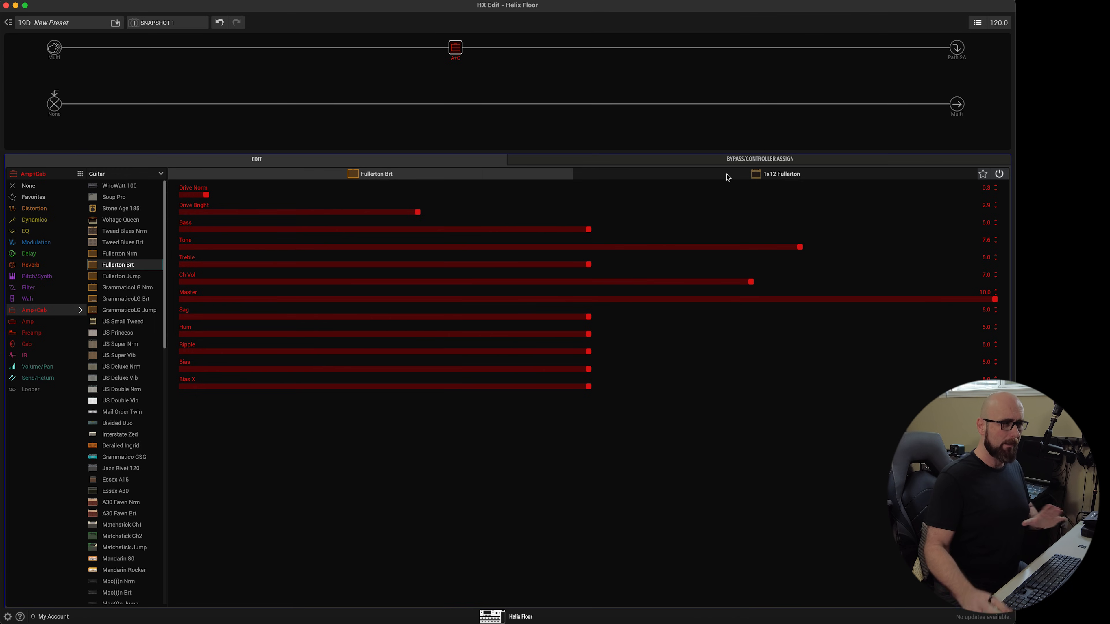
Step: Examine the amp and cab parameters of the Fullerton Brt Amp+Cab block, including the 1x12 Fullerton's mic settings
click(664, 175)
click(479, 173)
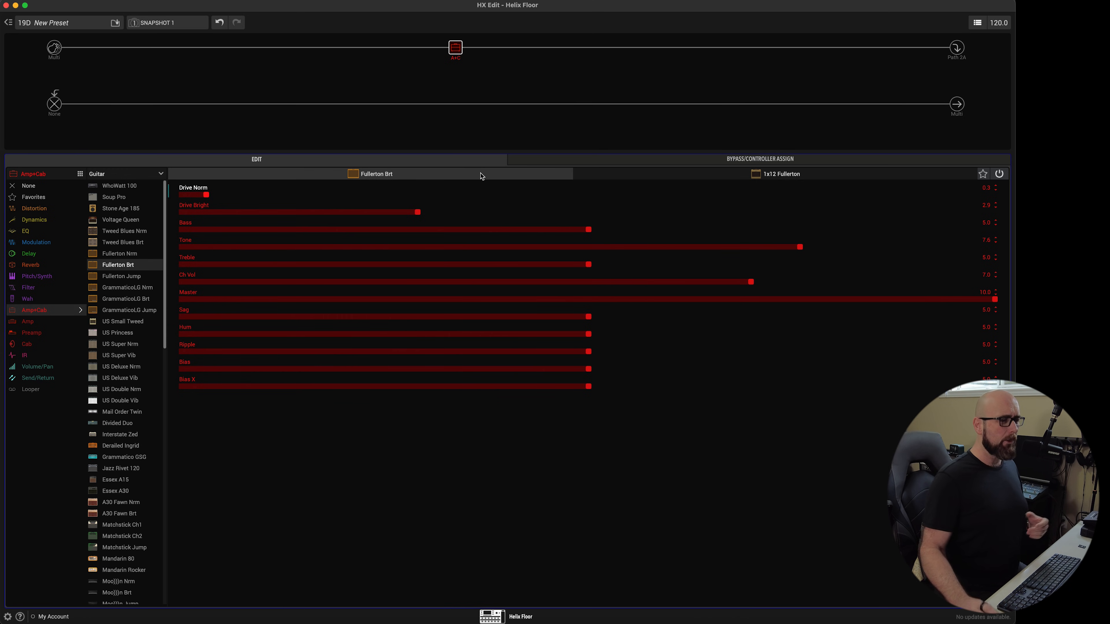
click(761, 174)
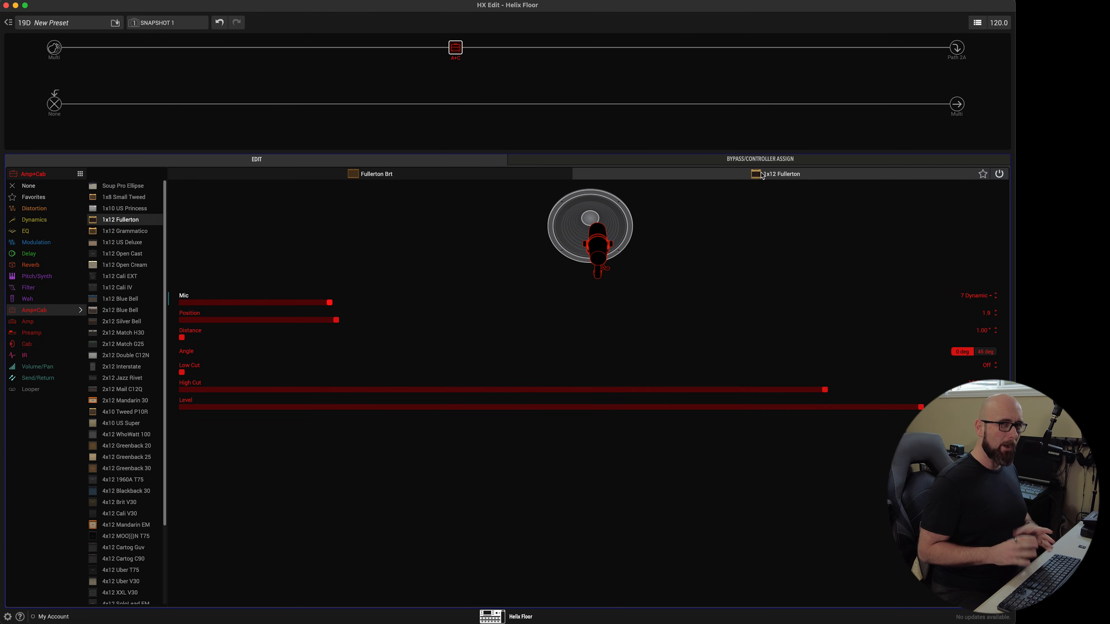
click(421, 178)
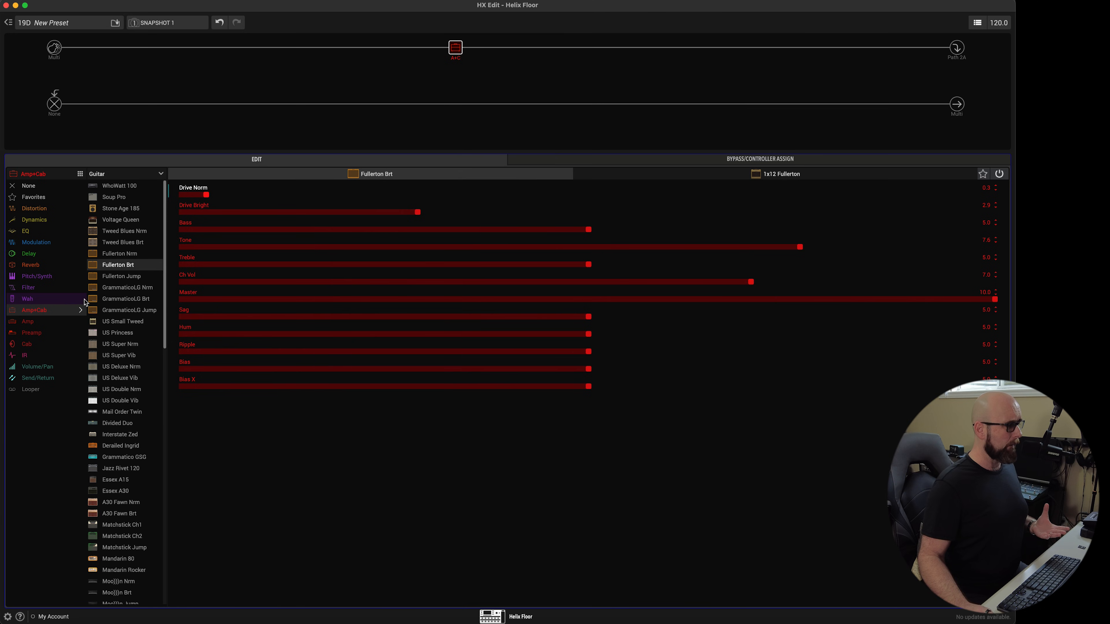
Step: Replace the Amp+Cab block on path 1 with a standalone Line 6 Aristocrat guitar amp
click(46, 322)
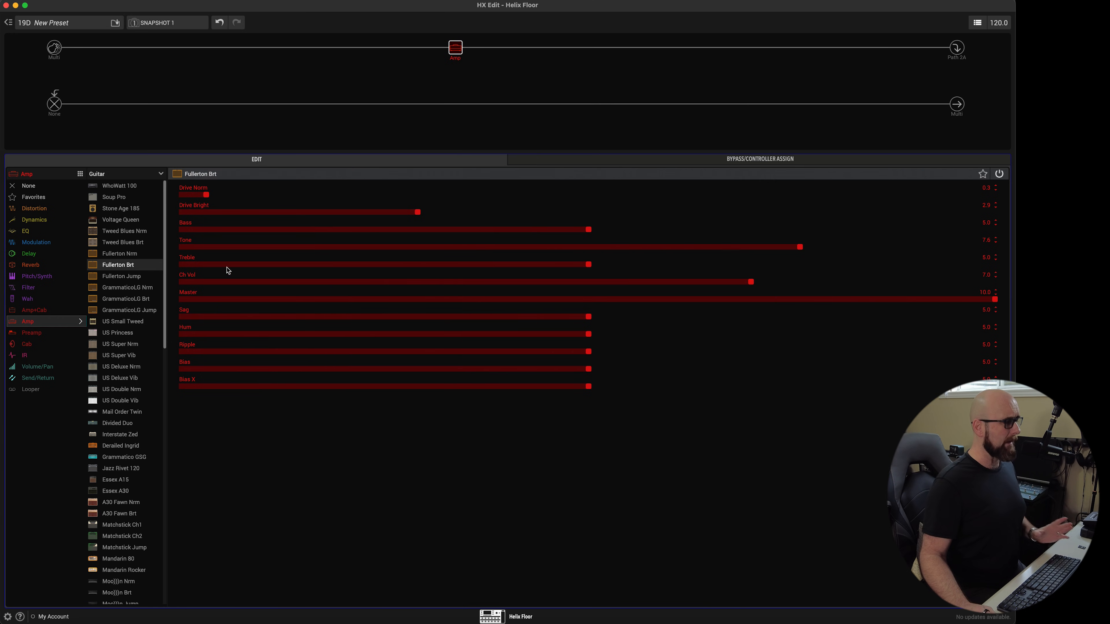
scroll(124, 397, down, 15)
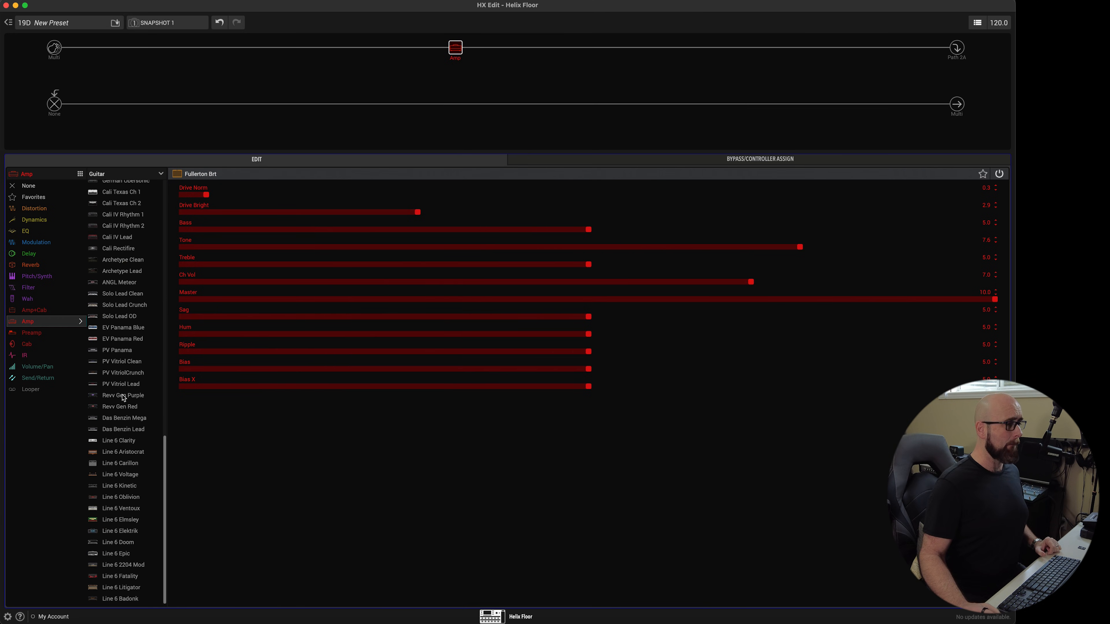
click(129, 453)
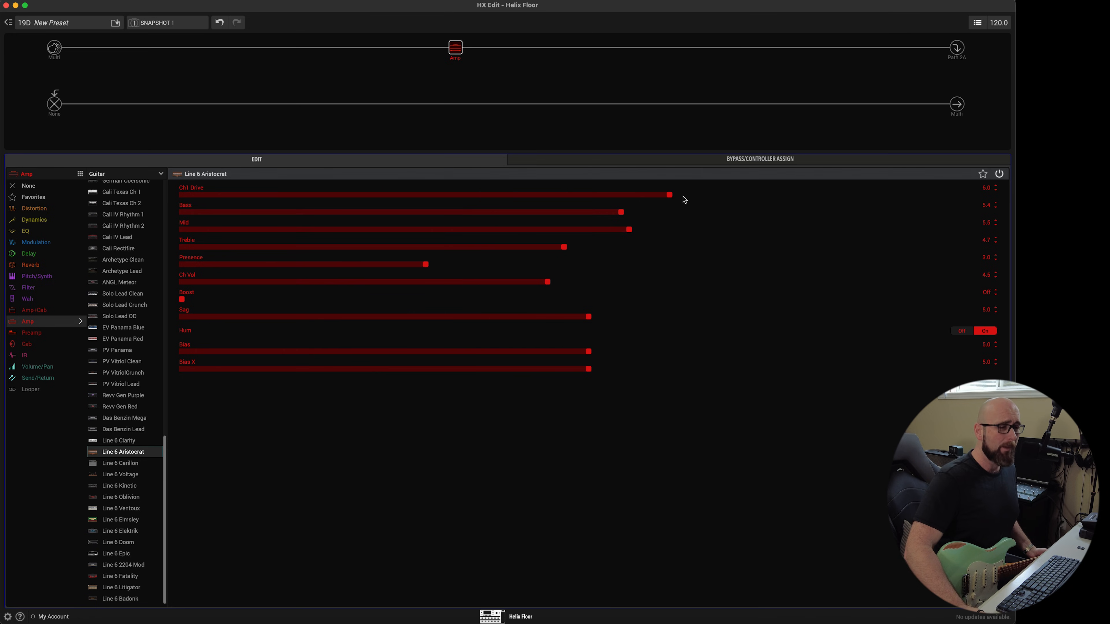
click(41, 346)
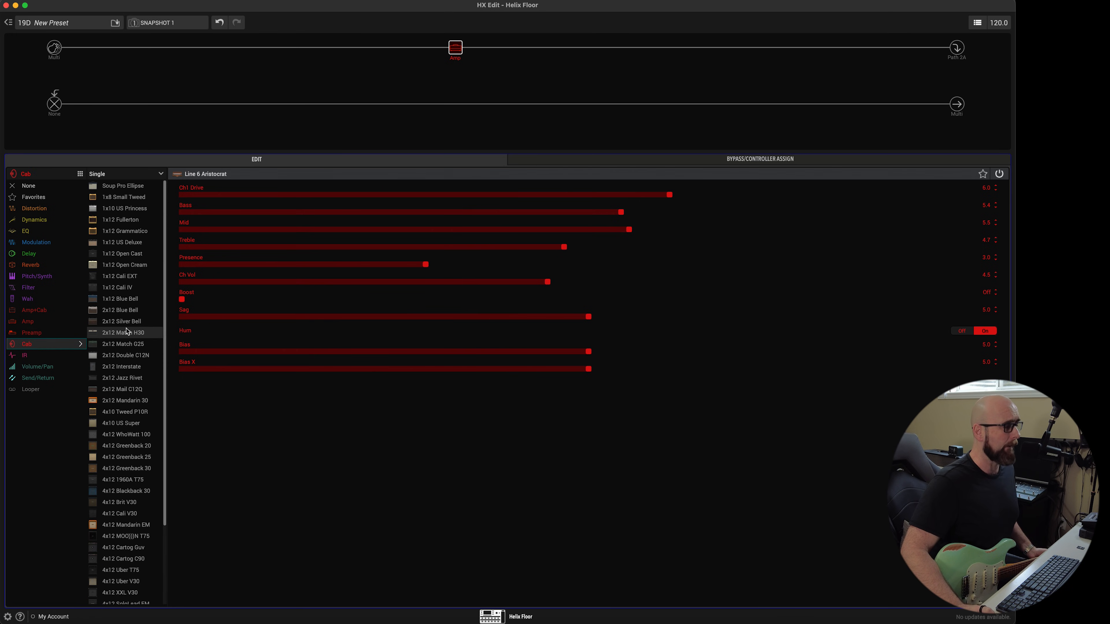
click(455, 60)
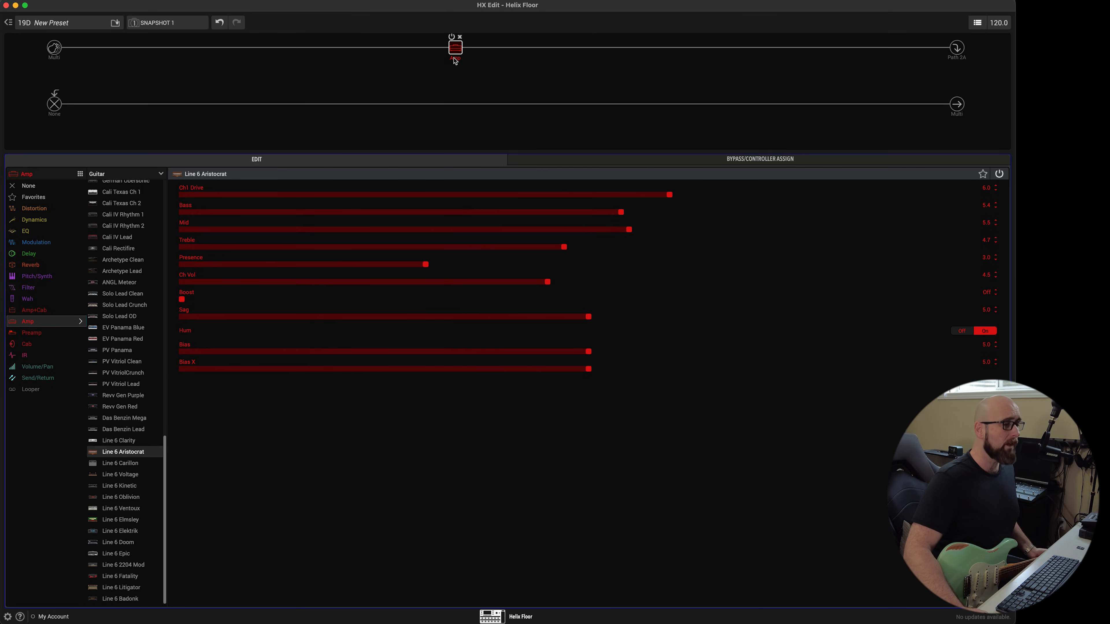
click(63, 345)
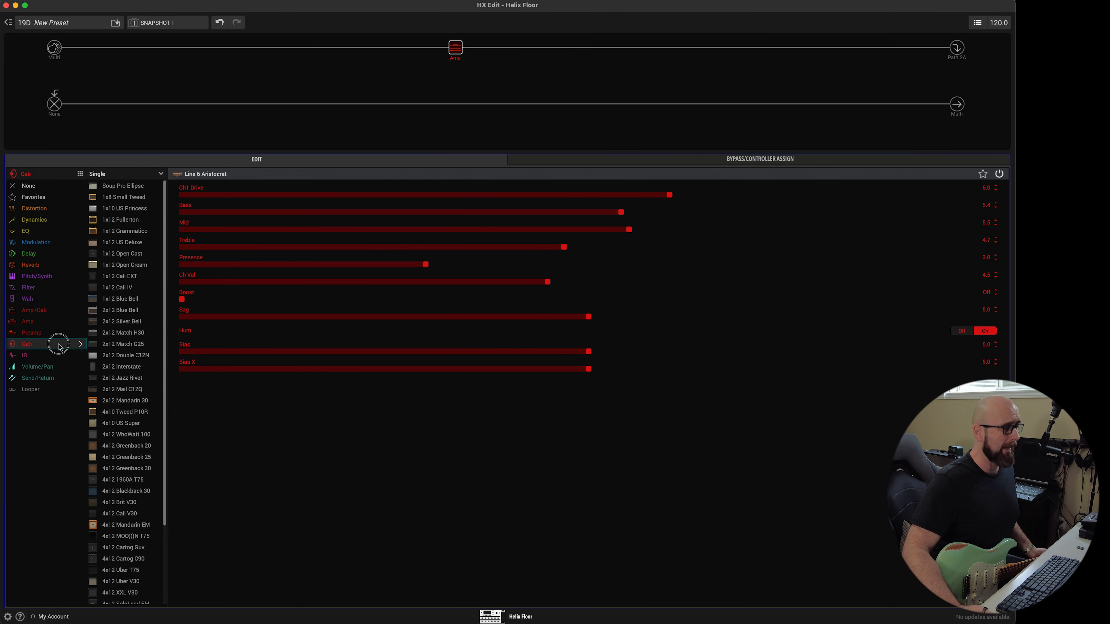
click(135, 333)
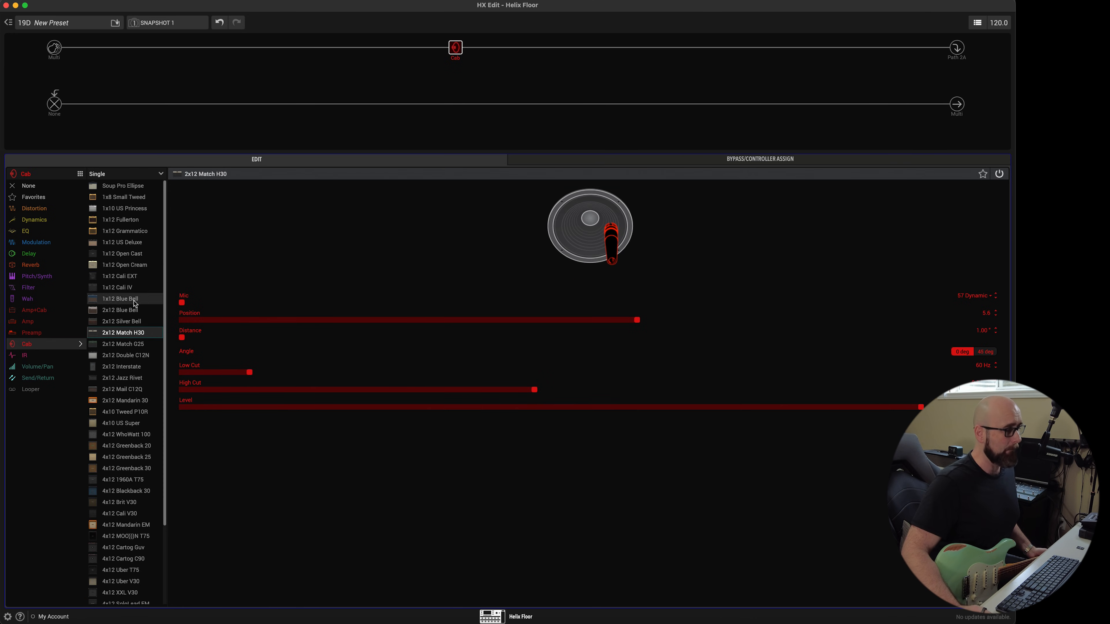
click(49, 322)
scroll(161, 397, down, 6)
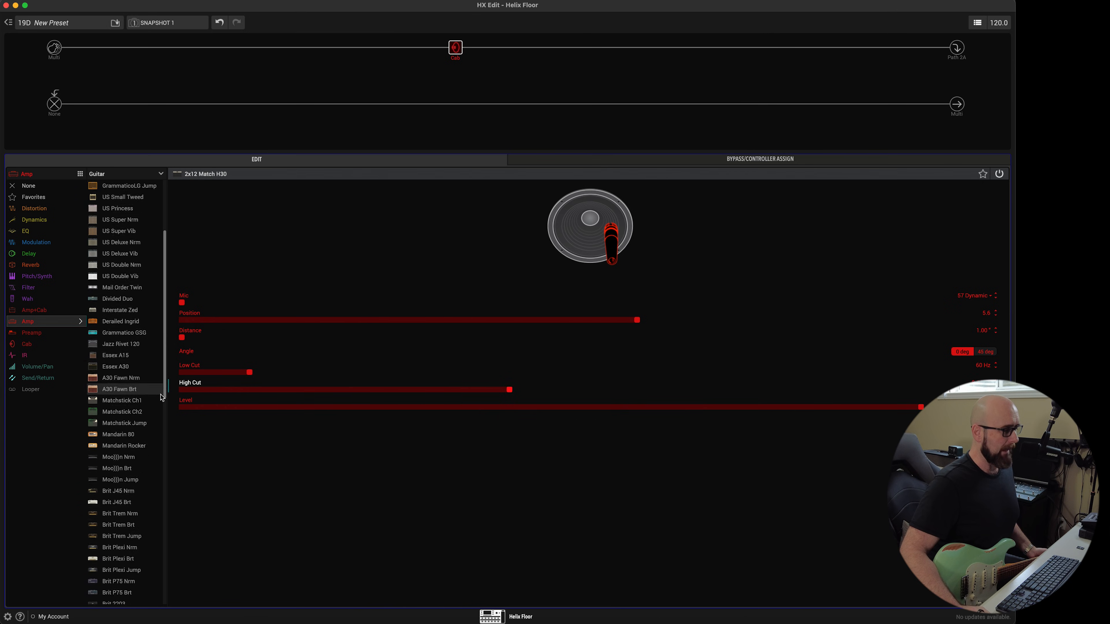
scroll(161, 397, down, 8)
click(122, 452)
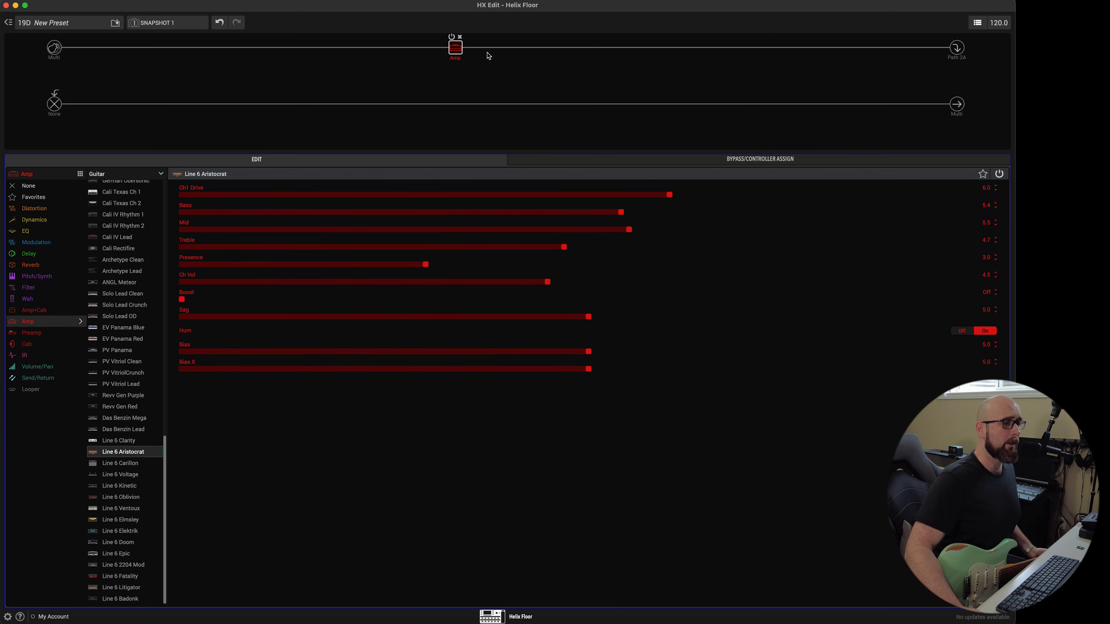
Step: Add a single 1x12 Open Cream cab block on path 1 in the empty slot after the amp
click(553, 47)
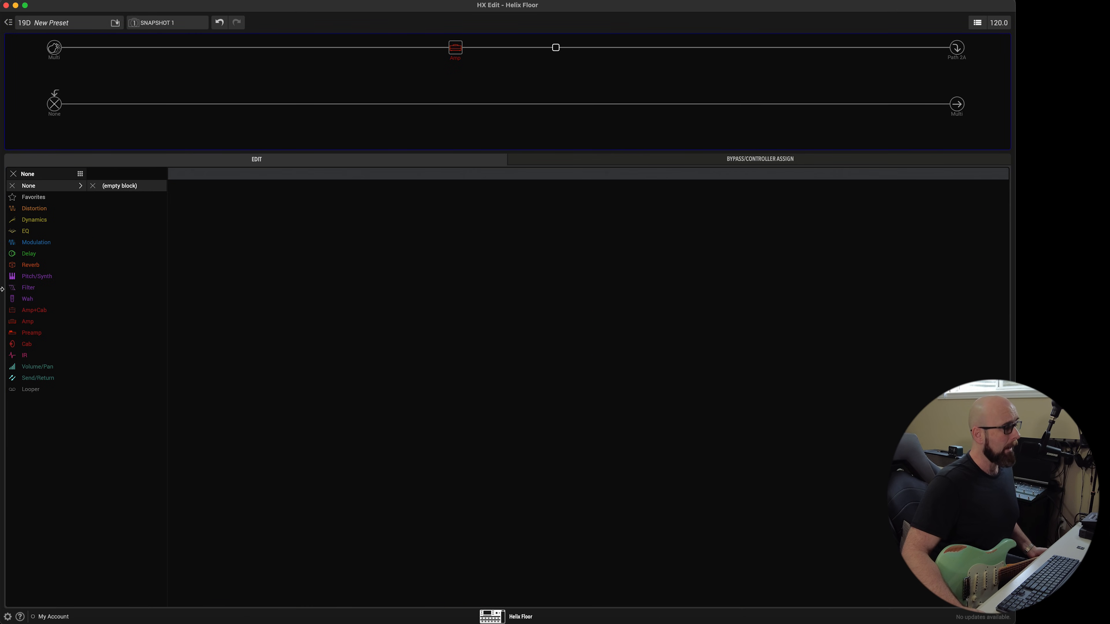
click(36, 349)
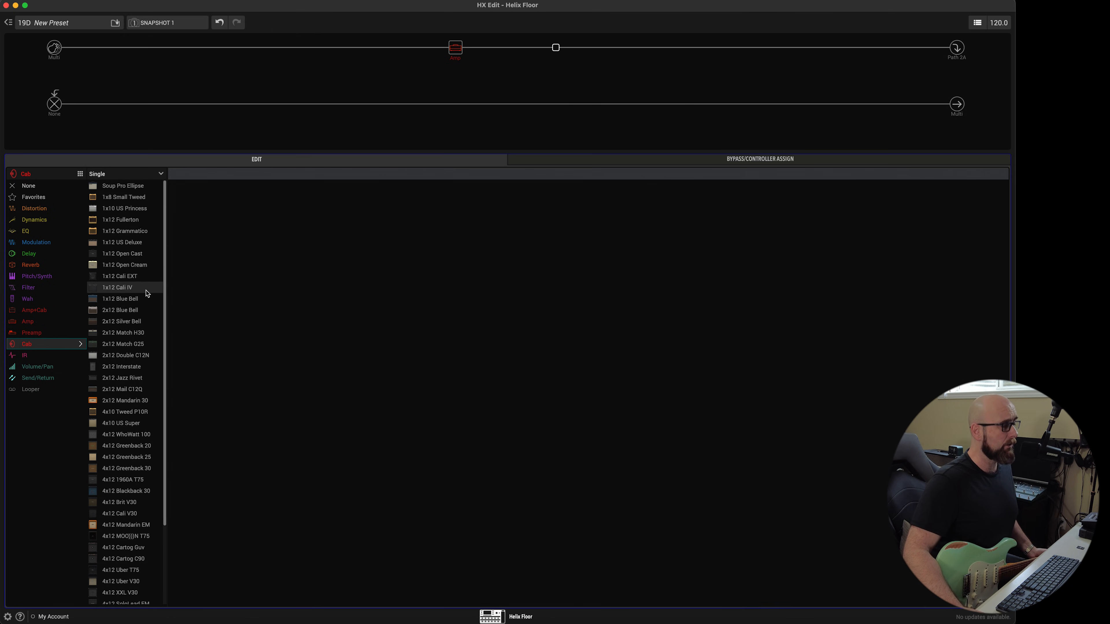
click(134, 267)
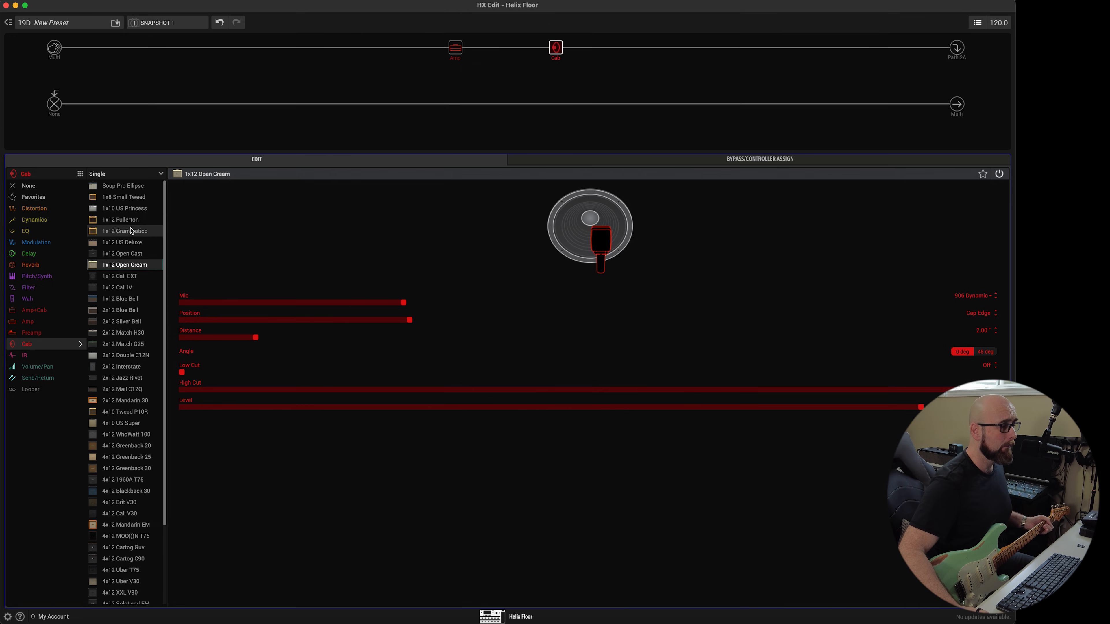
Step: Try the 1x10 US Princess and 1x8 Small Tweed cab models and return the block to 1x12 Open Cream
click(130, 210)
click(126, 198)
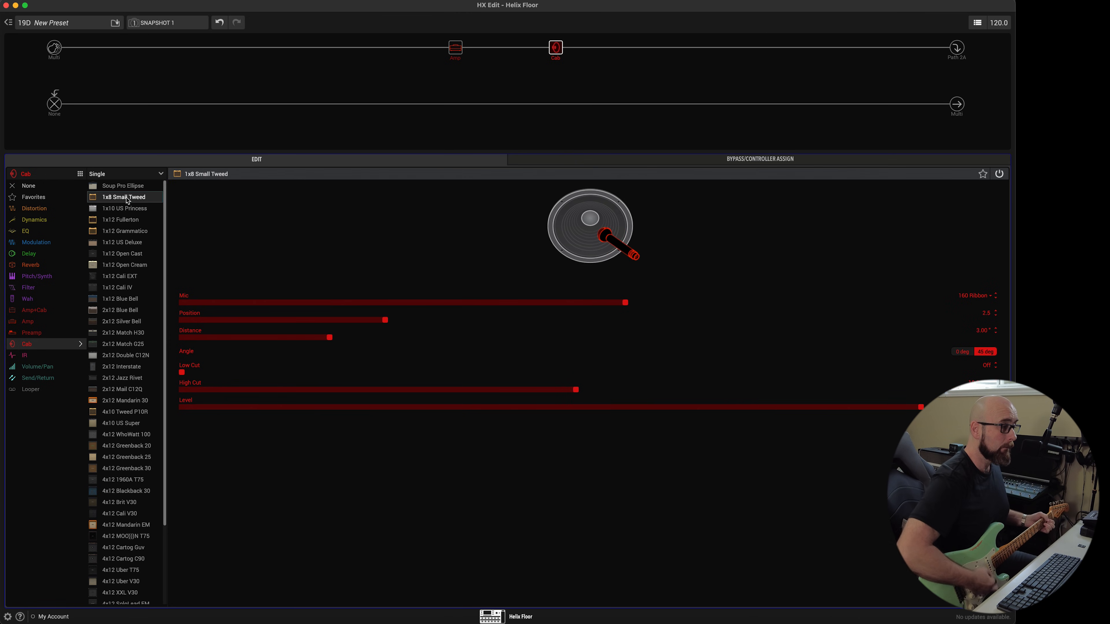
click(138, 266)
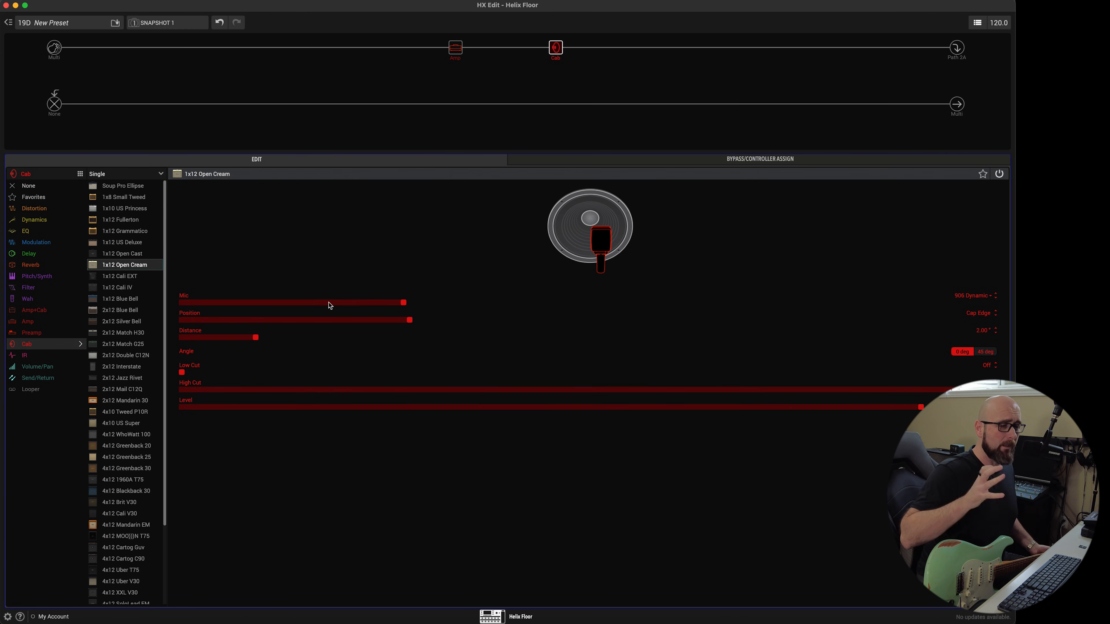
Step: Compare the 500 Dynamic, 121 Ribbon, 4038 Ribbon and 84 Ribbon mics on the cab and set the mic to 160 Ribbon
scroll(329, 303, down, 3)
scroll(329, 303, up, 5)
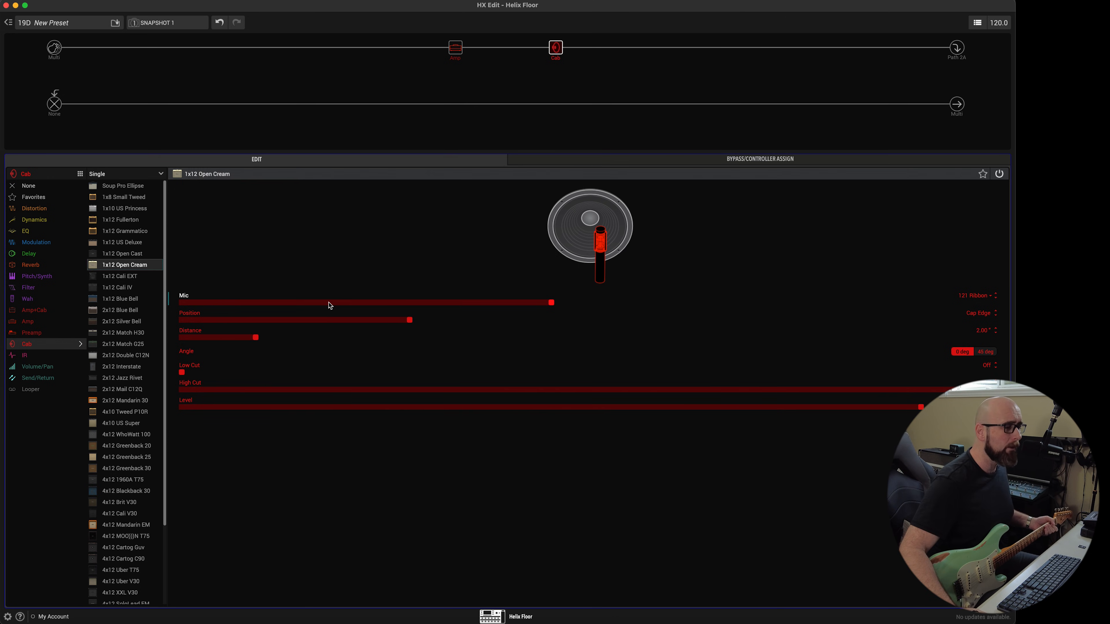
scroll(329, 303, down, 2)
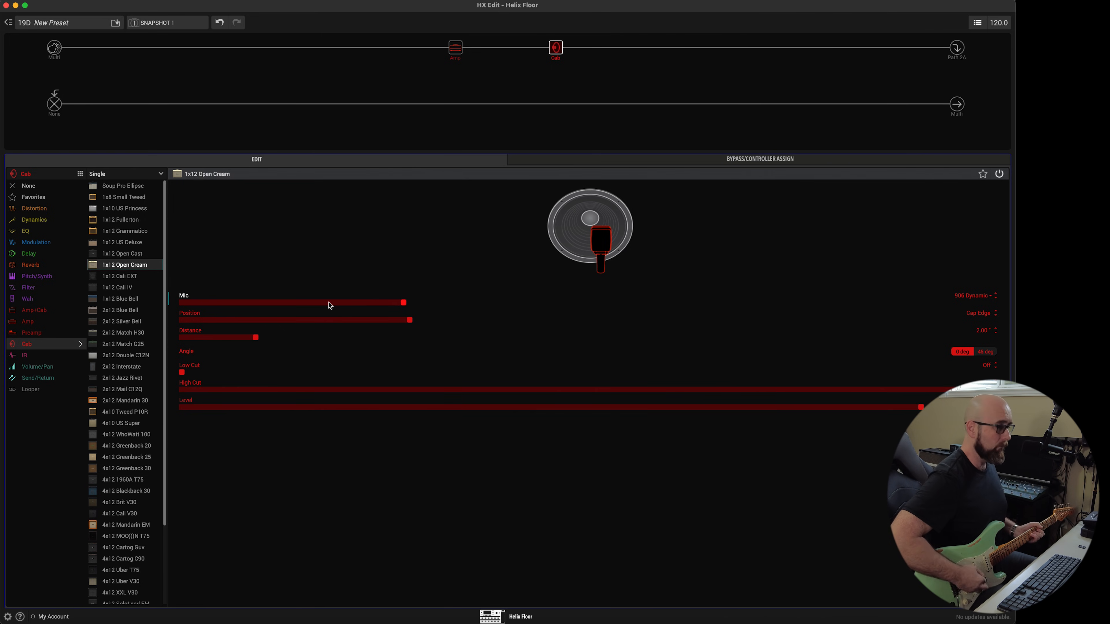
scroll(329, 306, up, 2)
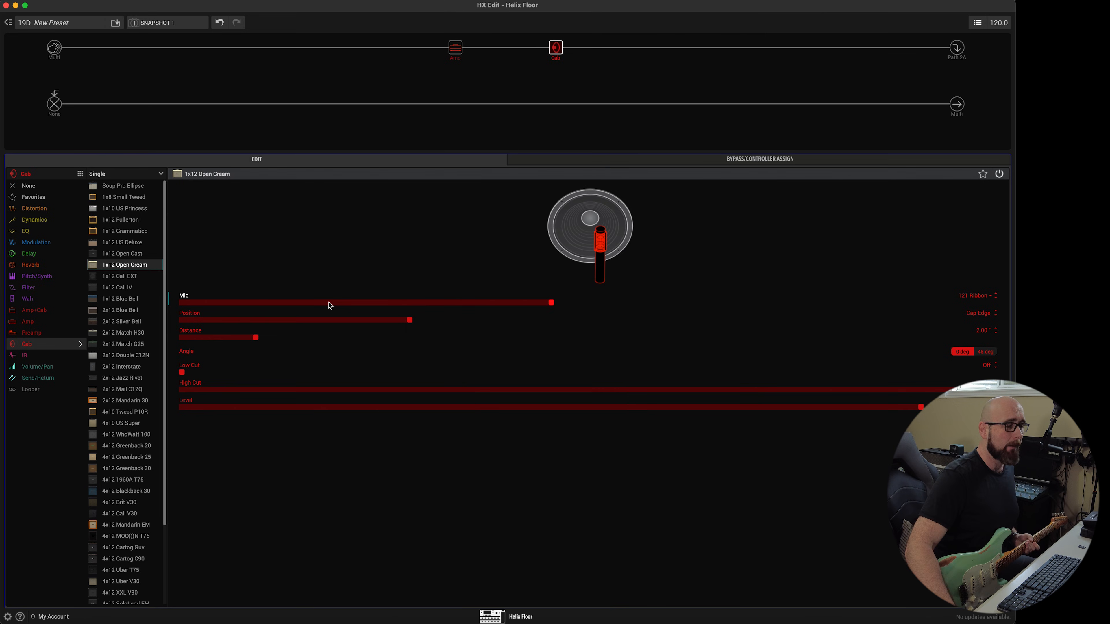
scroll(330, 305, up, 1)
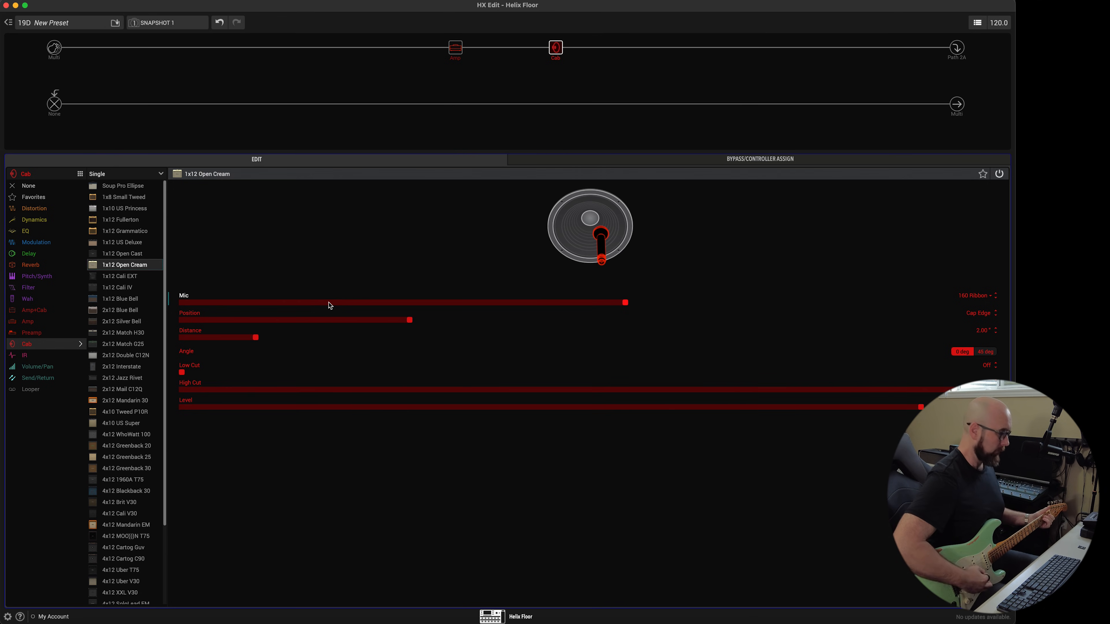
scroll(330, 306, up, 1)
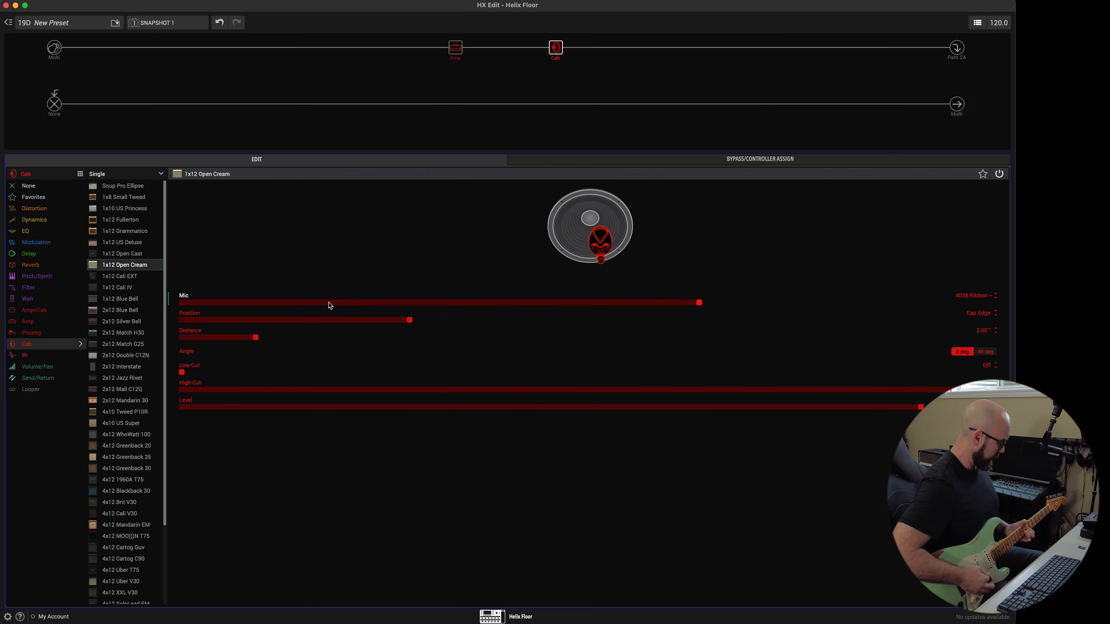
scroll(330, 306, up, 1)
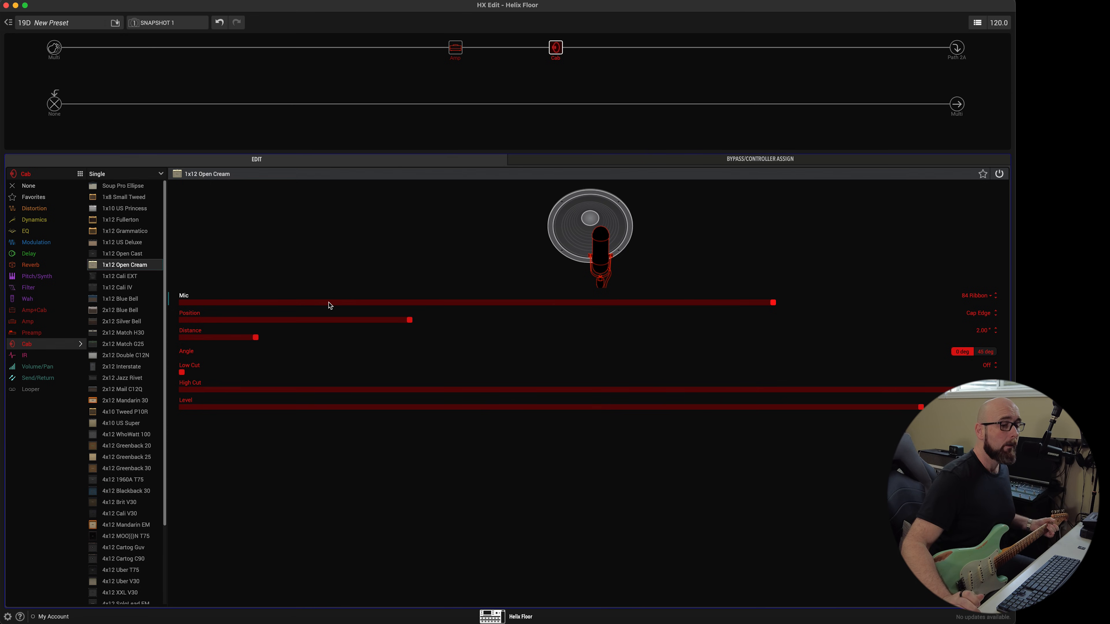
scroll(330, 306, down, 3)
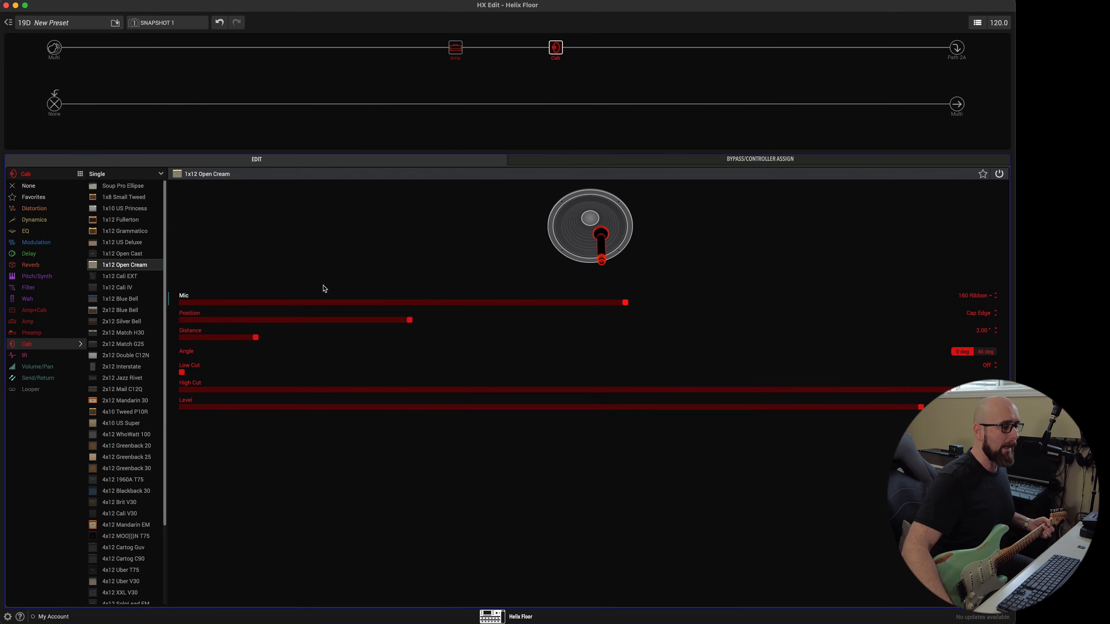
Step: Try the cab mic at Edge with a 45 deg angle and at Center with 0 deg, and set its position to 3.1
drag(385, 320, 995, 313)
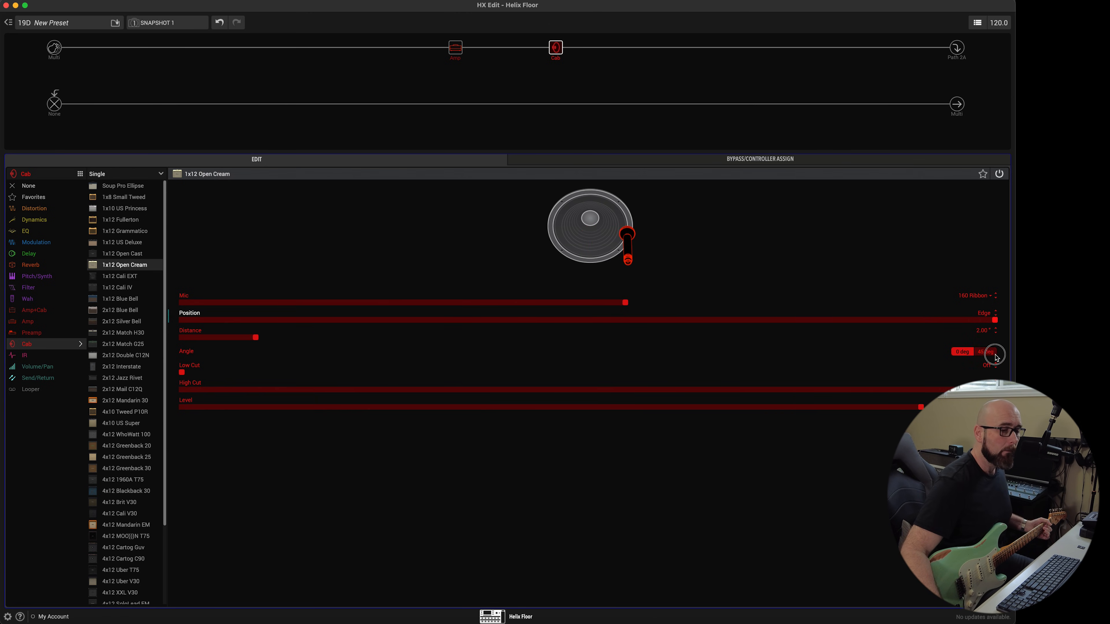
click(986, 353)
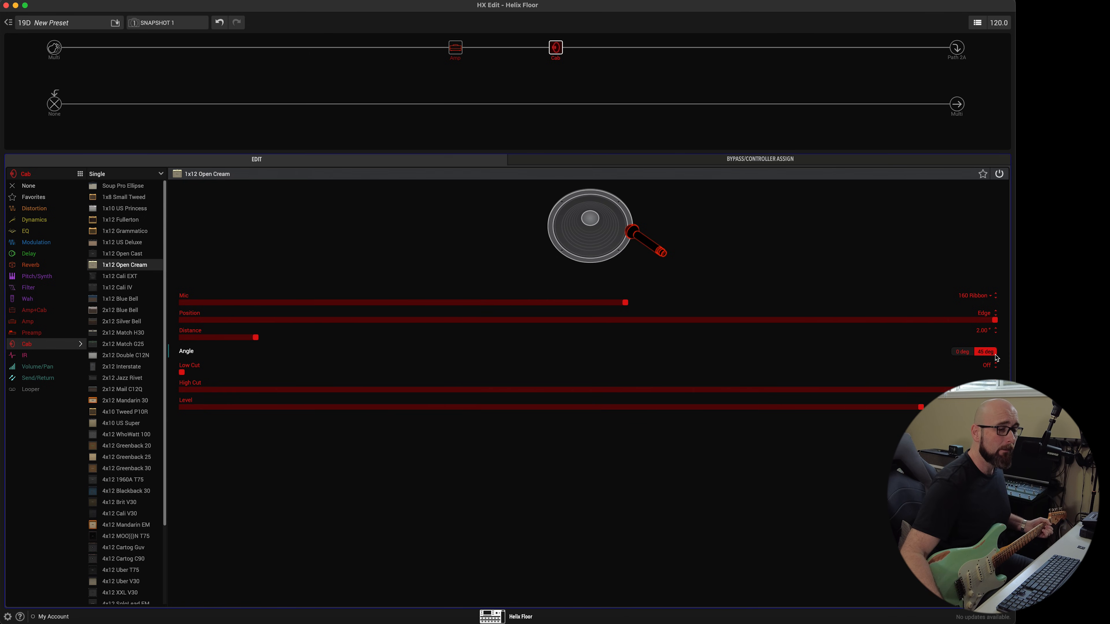
drag(947, 319, 103, 324)
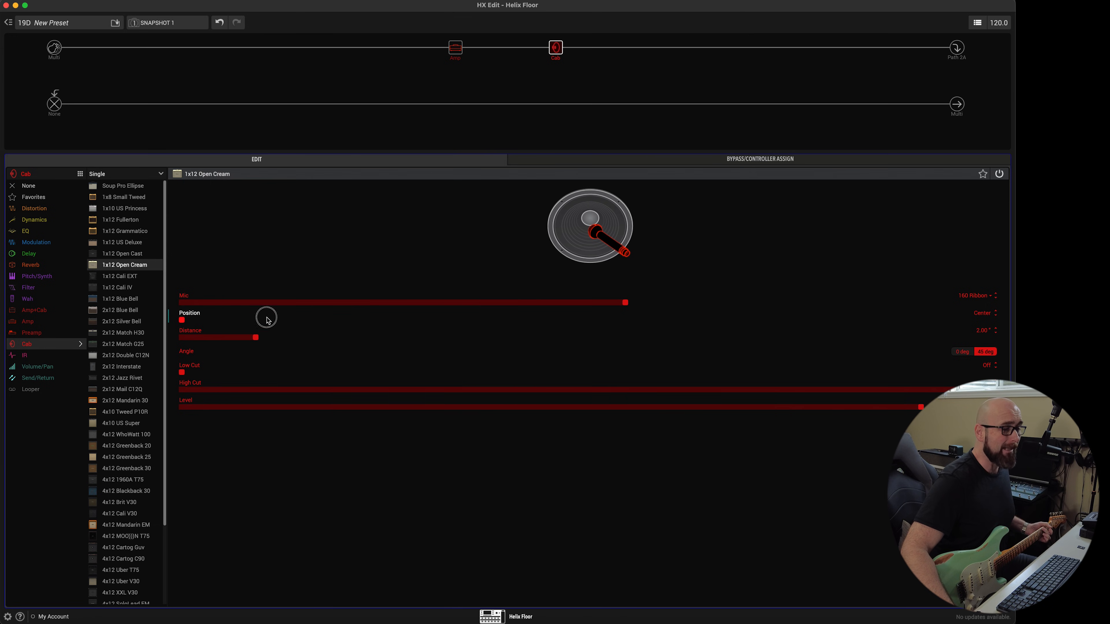
click(961, 353)
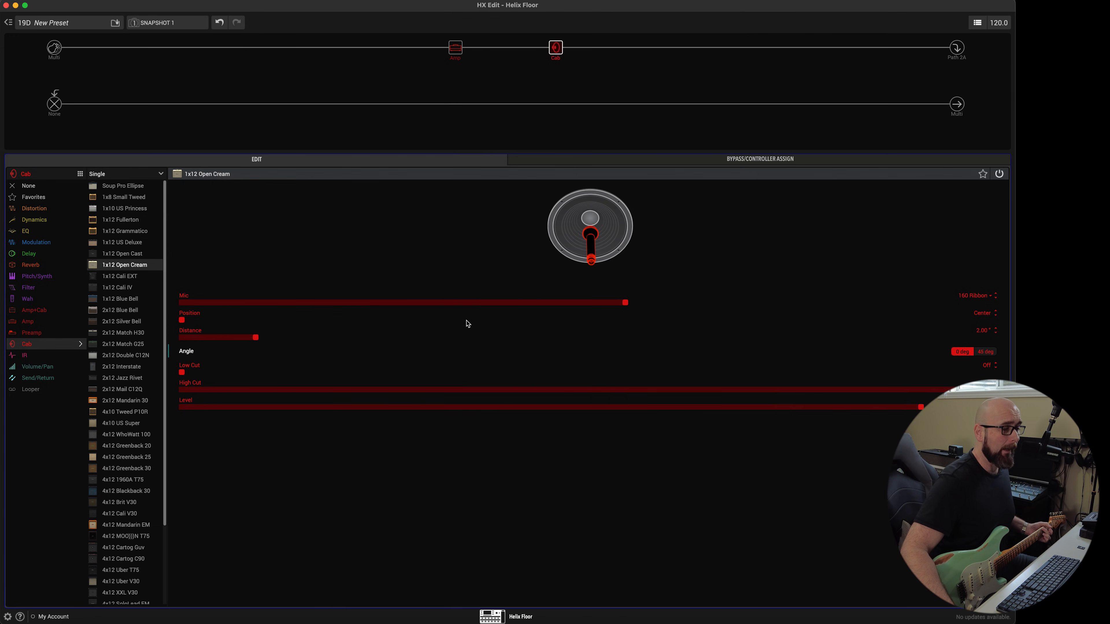
drag(415, 320, 434, 323)
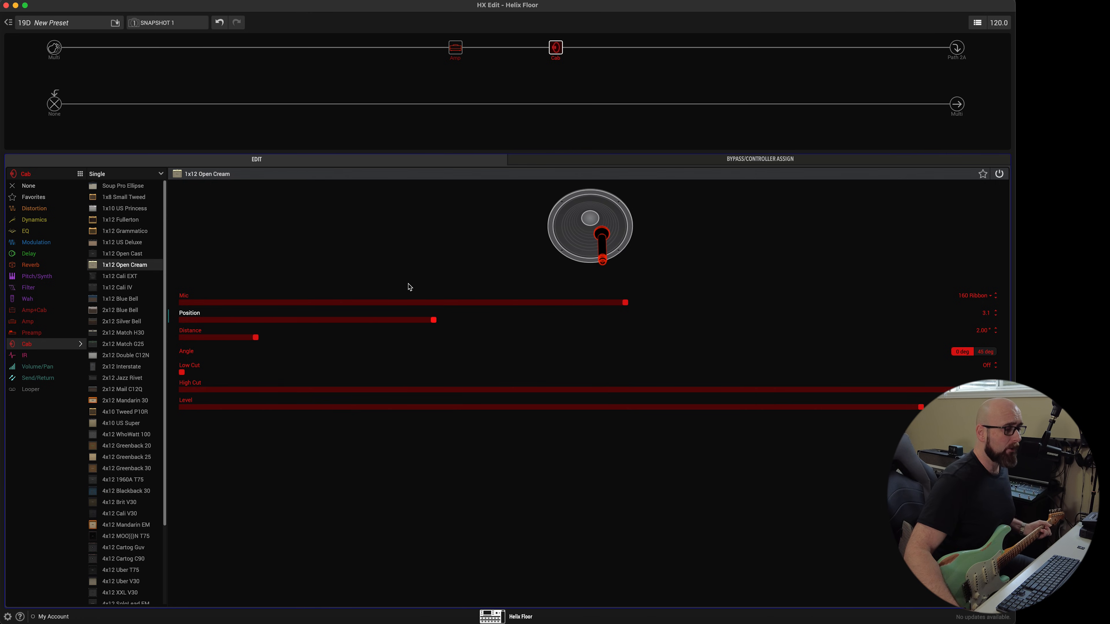
Step: Try cab mic distances of 12.00 and 1.00 inches, and move the mic position to Center and Edge at the close distance
drag(256, 338, 995, 337)
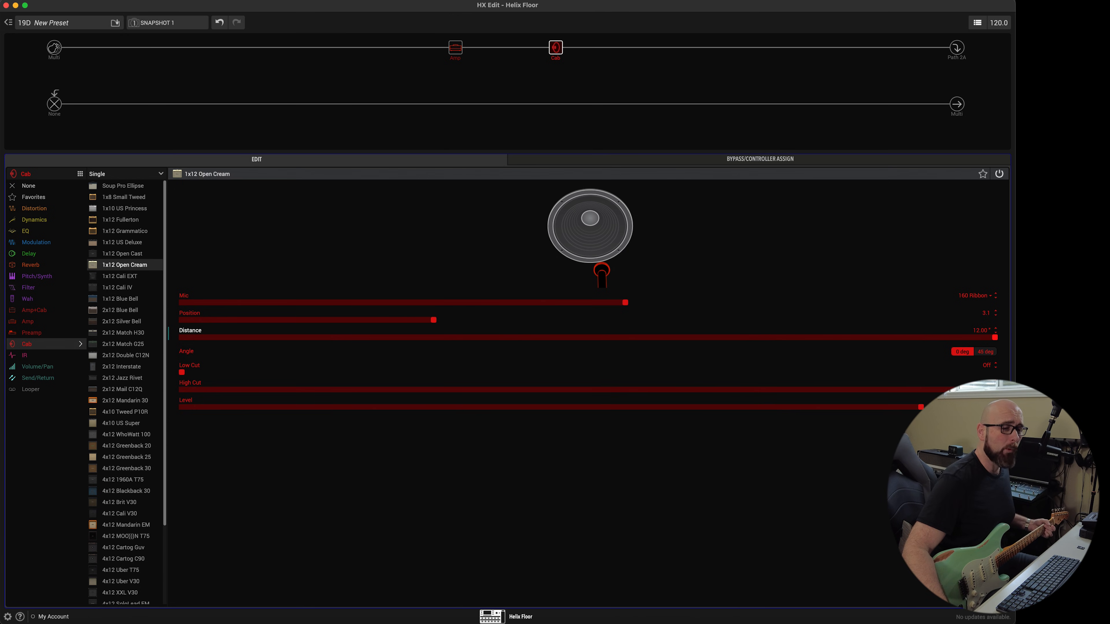
drag(988, 340, 142, 364)
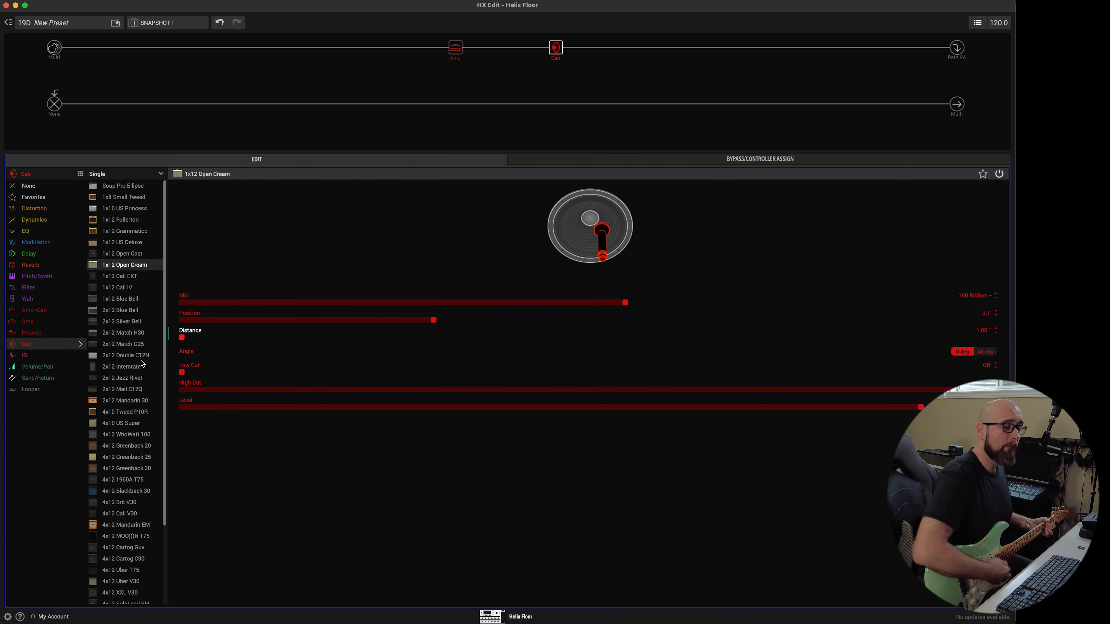
drag(414, 320, 147, 313)
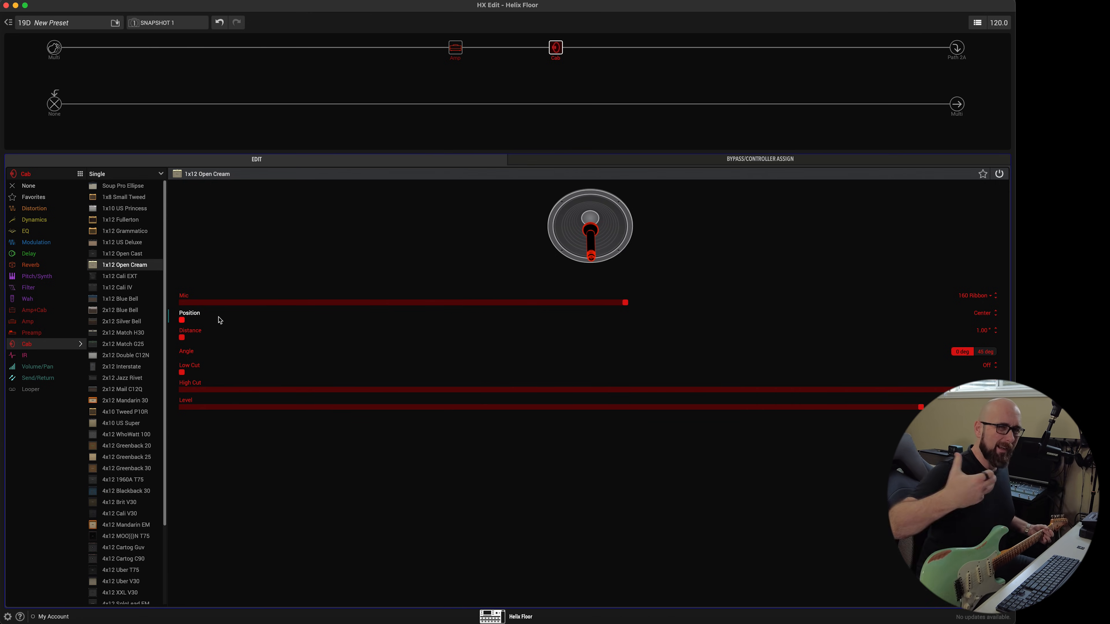
drag(353, 319, 995, 319)
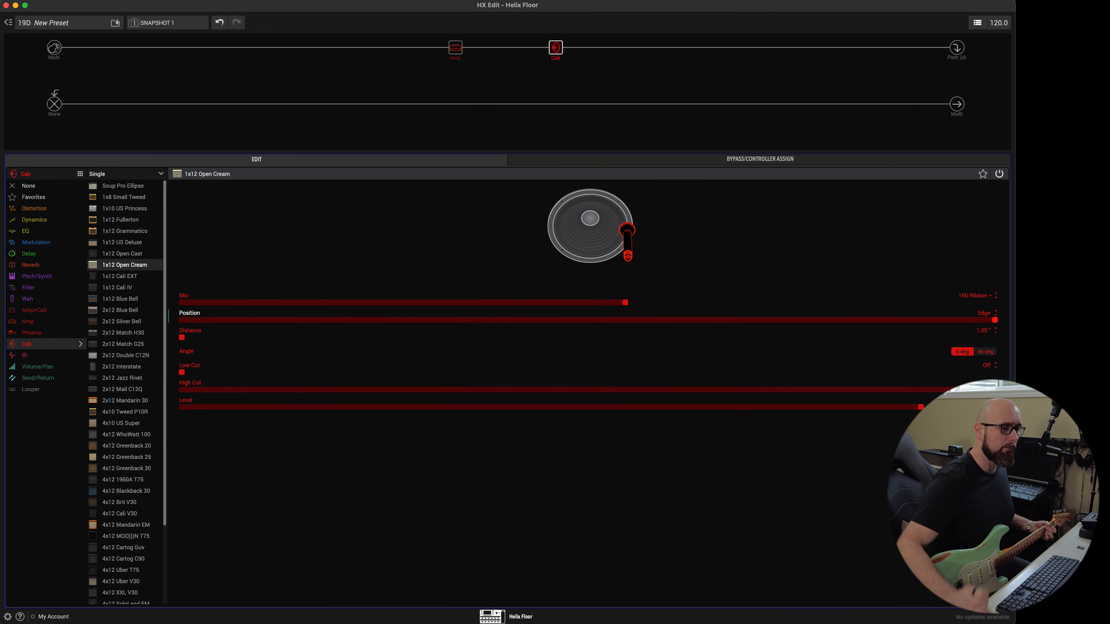
Step: Set the cab mic's position to Cap Edge, its distance to 2.50 inches and its angle to 45 deg
drag(454, 320, 429, 314)
scroll(429, 314, down, 5)
scroll(429, 314, up, 2)
scroll(431, 318, up, 1)
drag(247, 337, 303, 335)
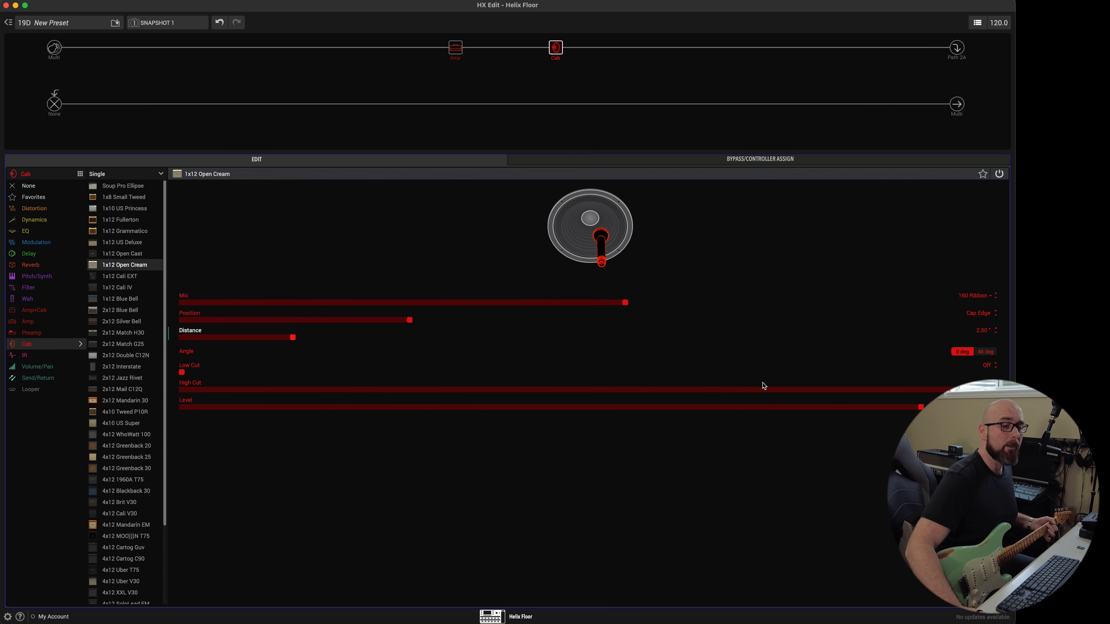
click(982, 354)
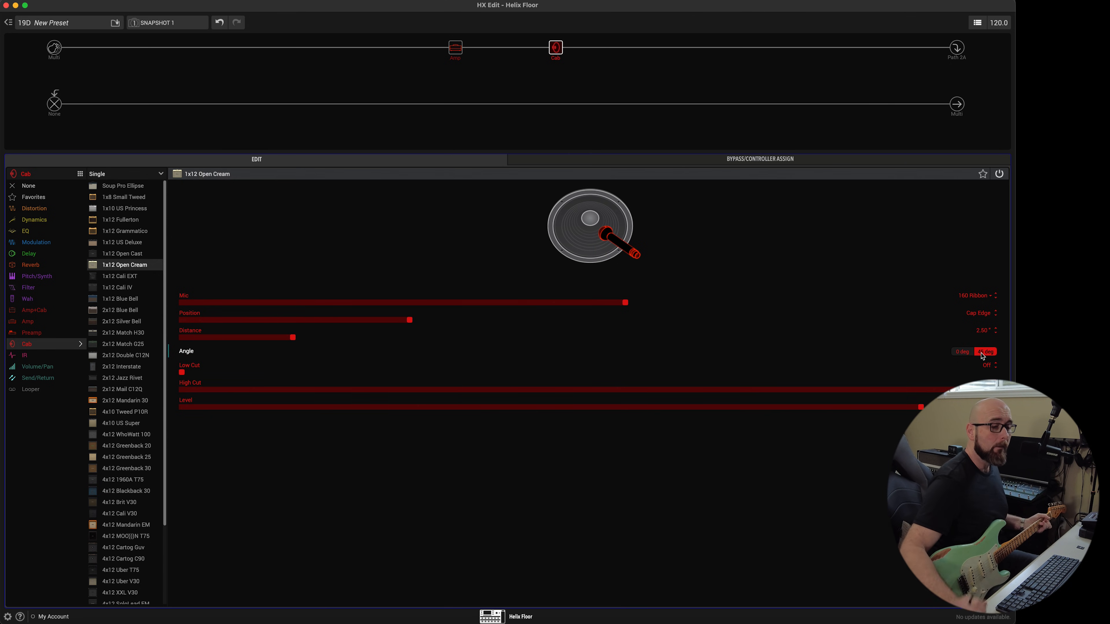
Step: Set the cab mic's angle to 0 deg and its position to 4.0
click(967, 352)
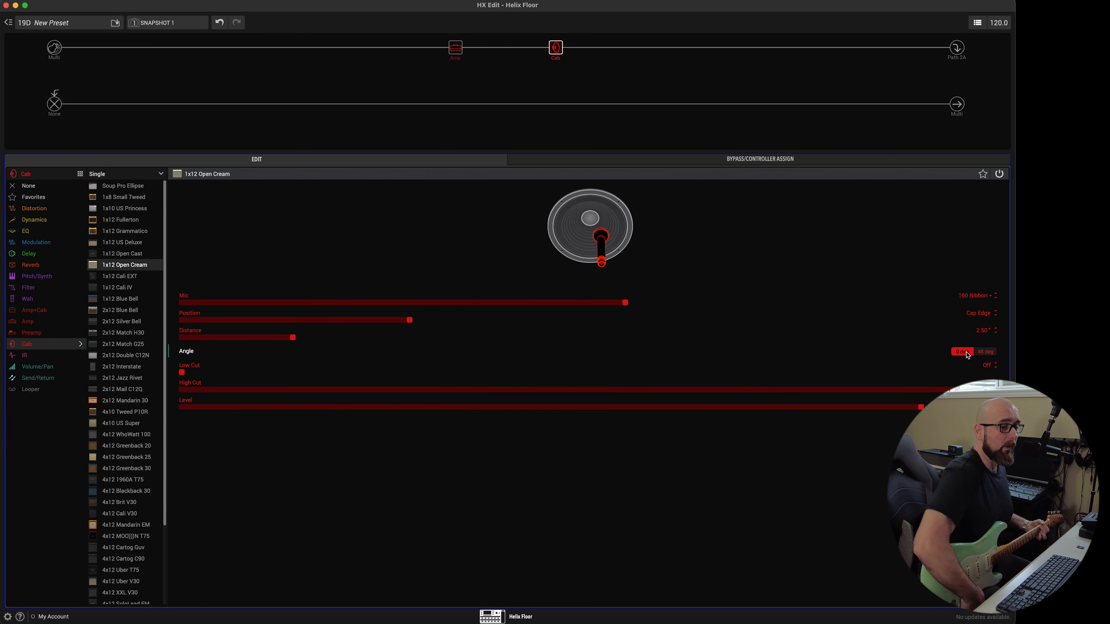
click(456, 50)
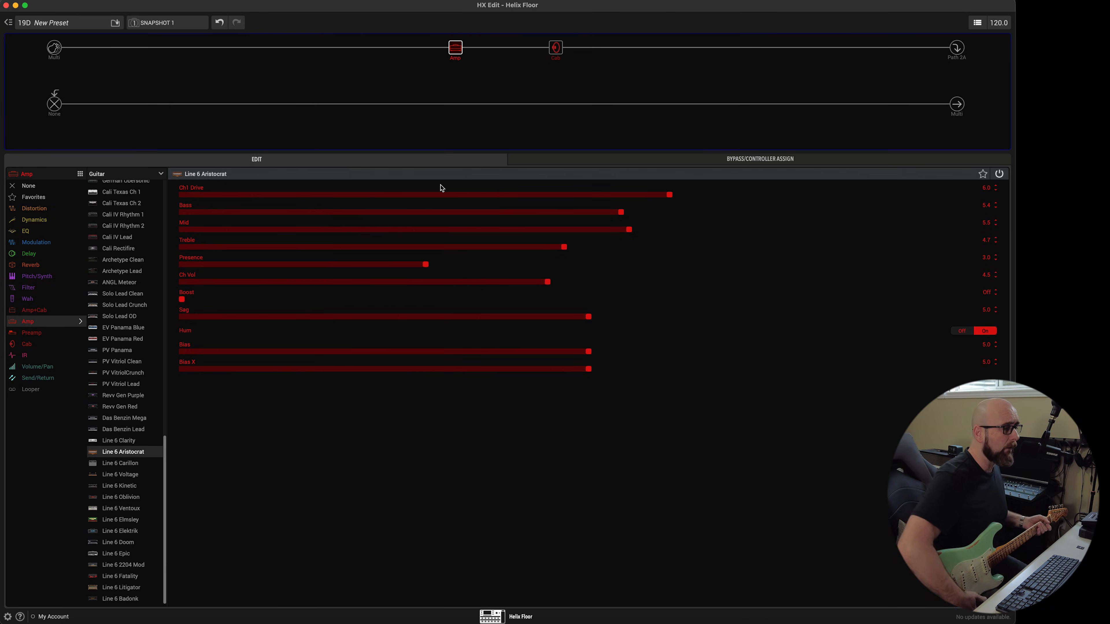
click(560, 55)
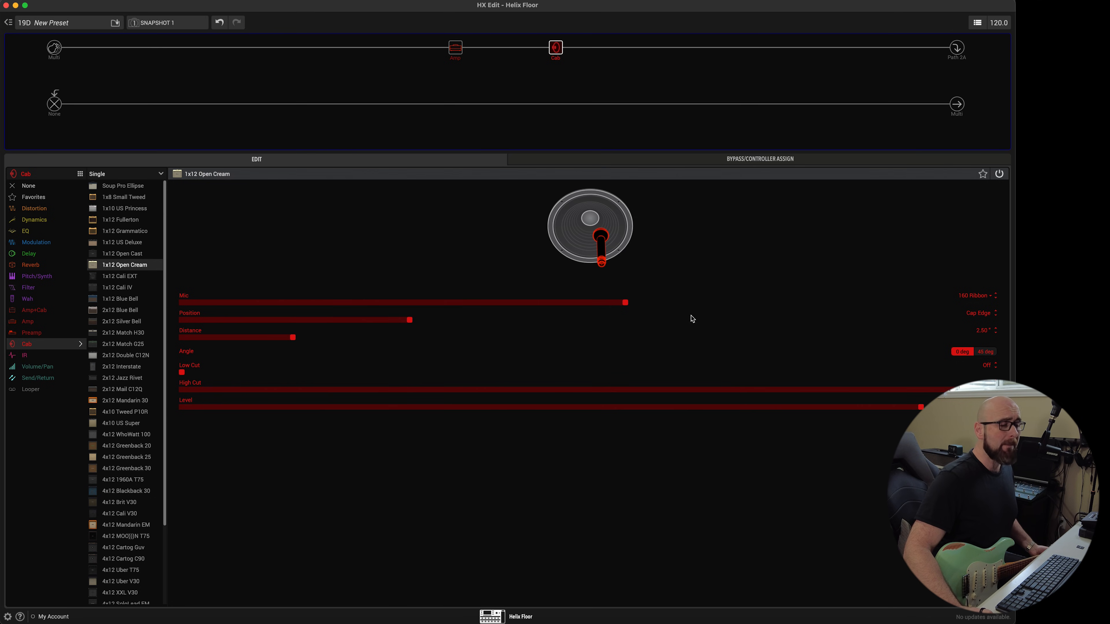
click(286, 342)
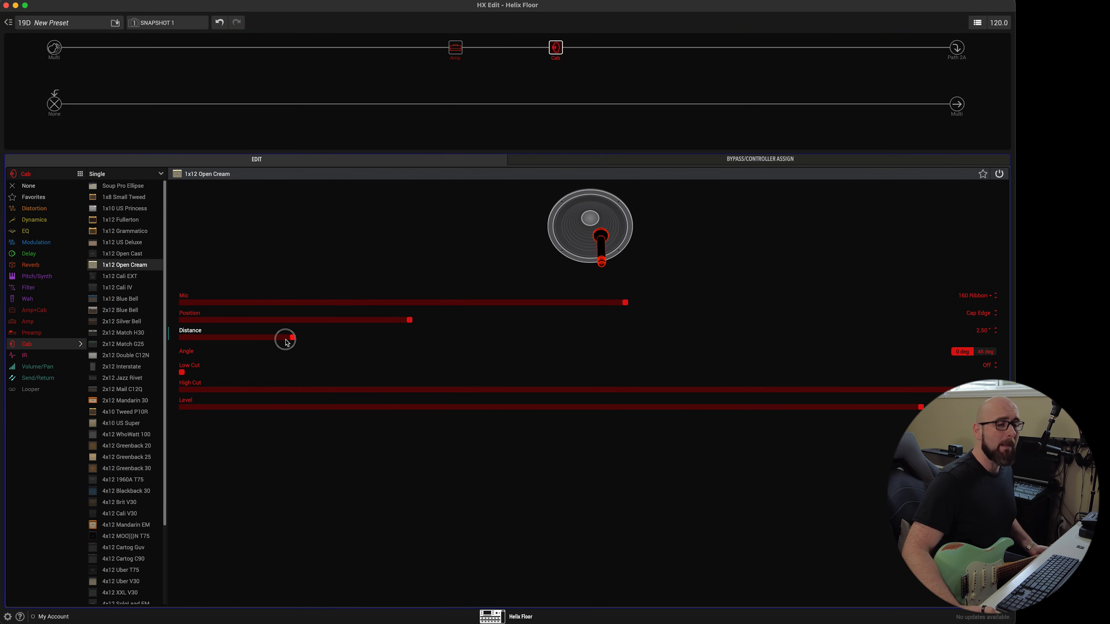
drag(410, 319, 508, 318)
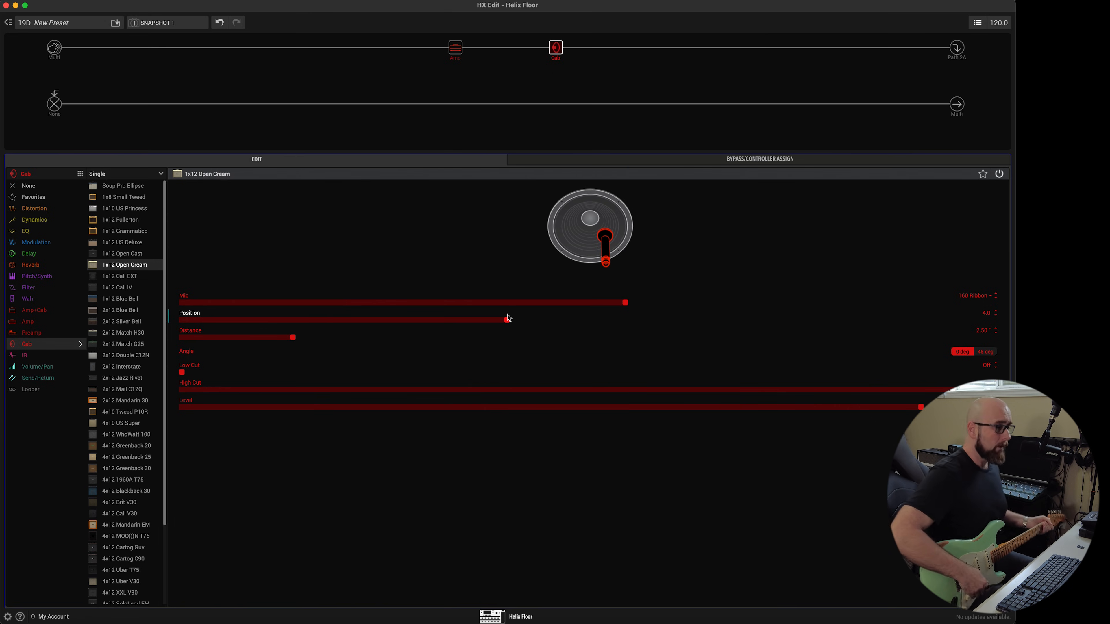
Step: Set the Line 6 Aristocrat amp's Ch1 Drive to 2.1 and assign that parameter to Snapshots
click(459, 48)
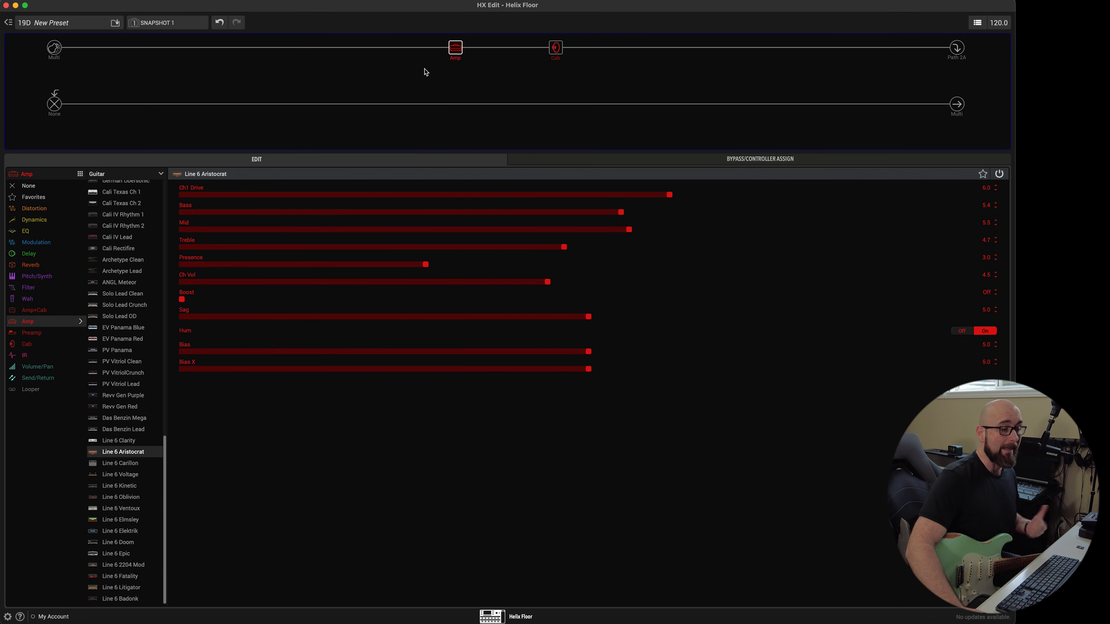
click(409, 195)
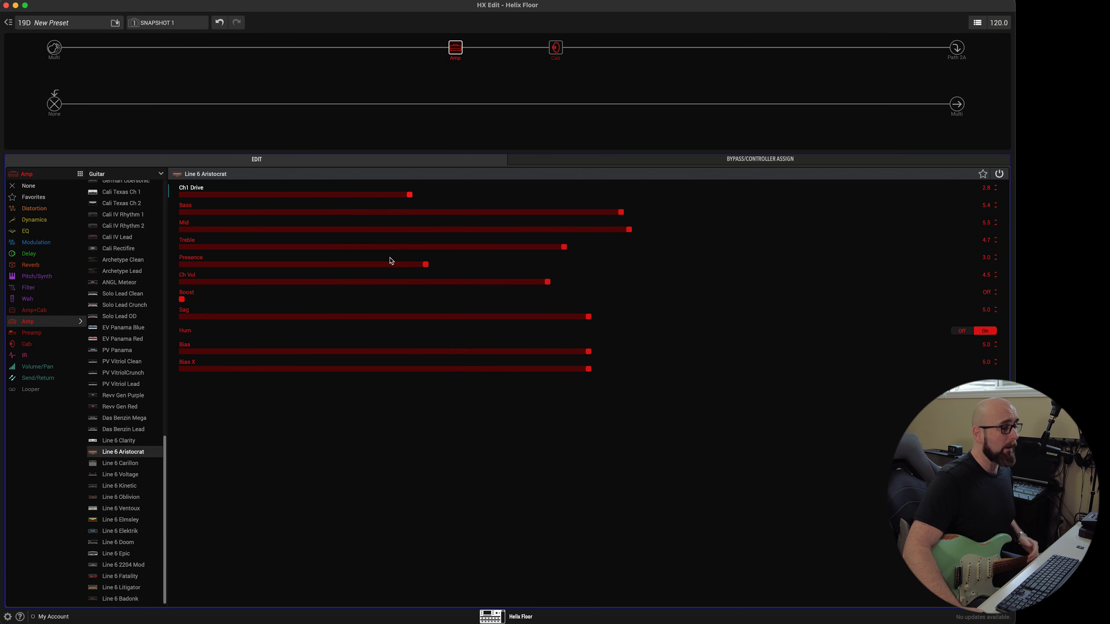
click(378, 196)
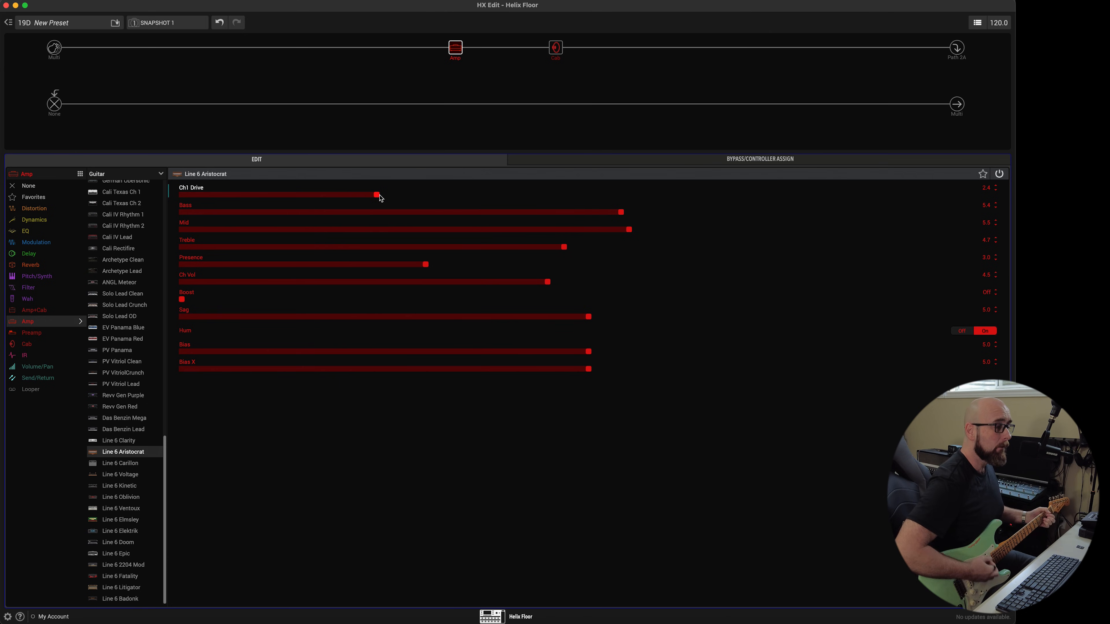
drag(378, 196, 354, 197)
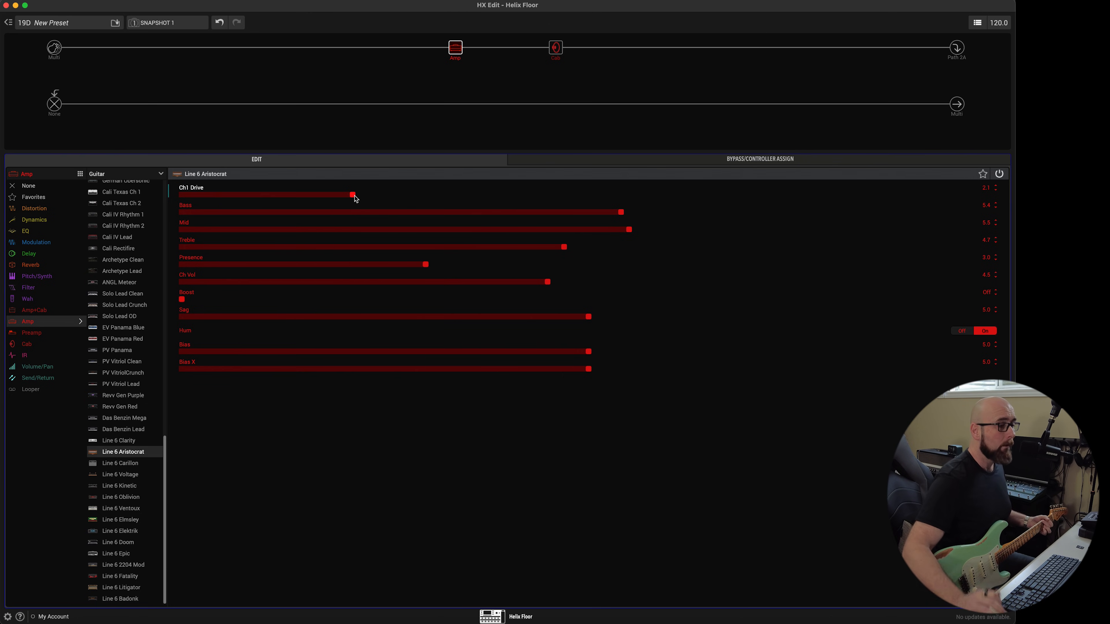
right_click(339, 202)
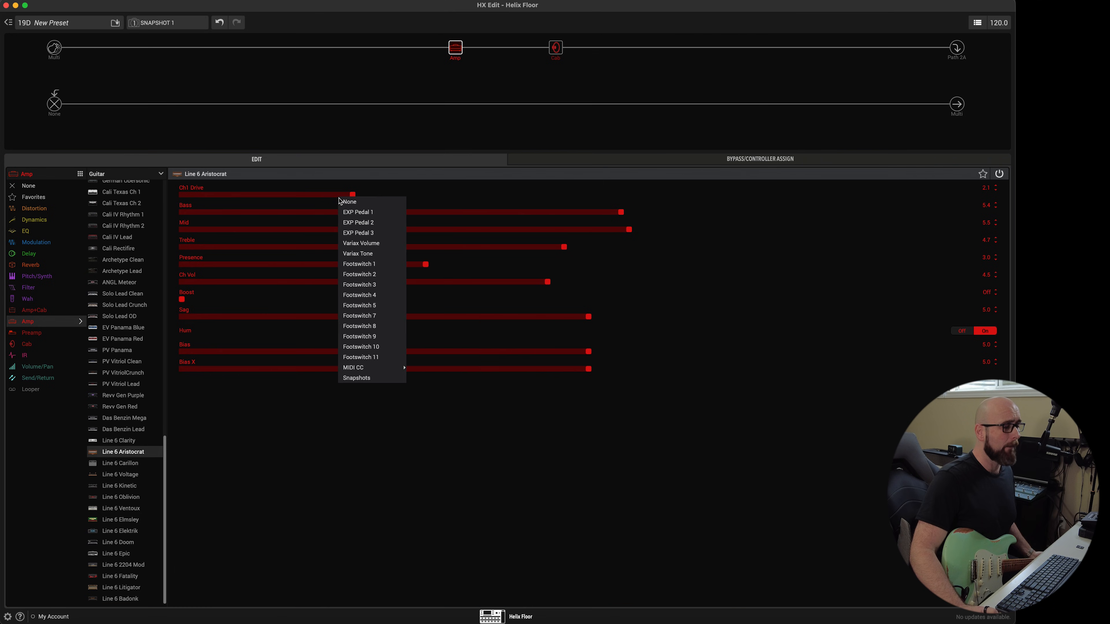
click(363, 379)
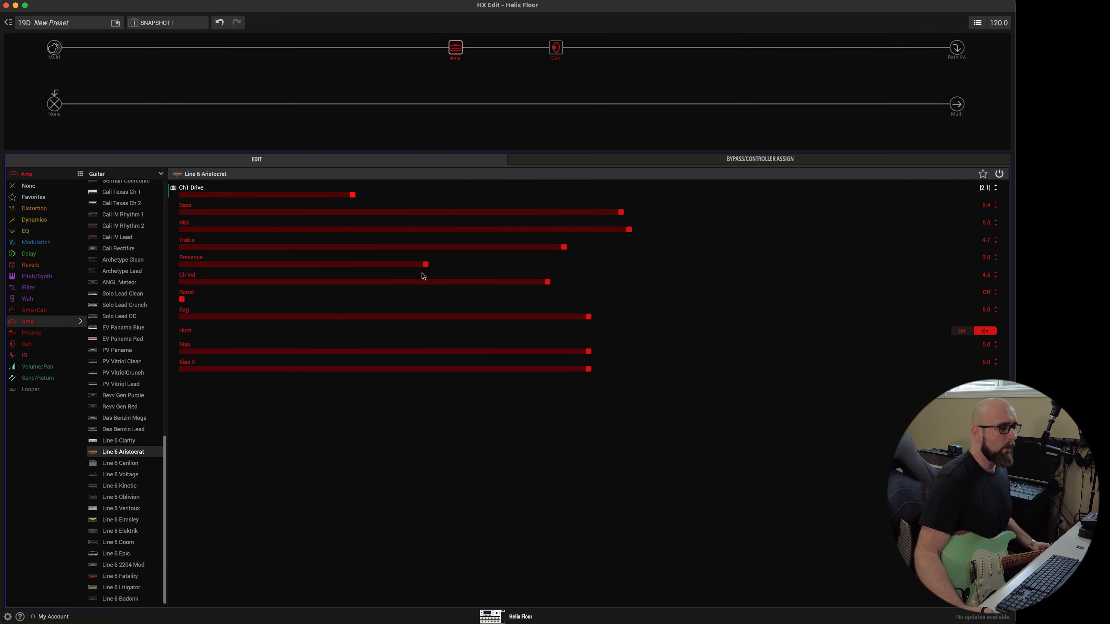
Step: Assign the amp's Ch Vol to Snapshots and set it to 9.0 for Snapshot 1
right_click(438, 283)
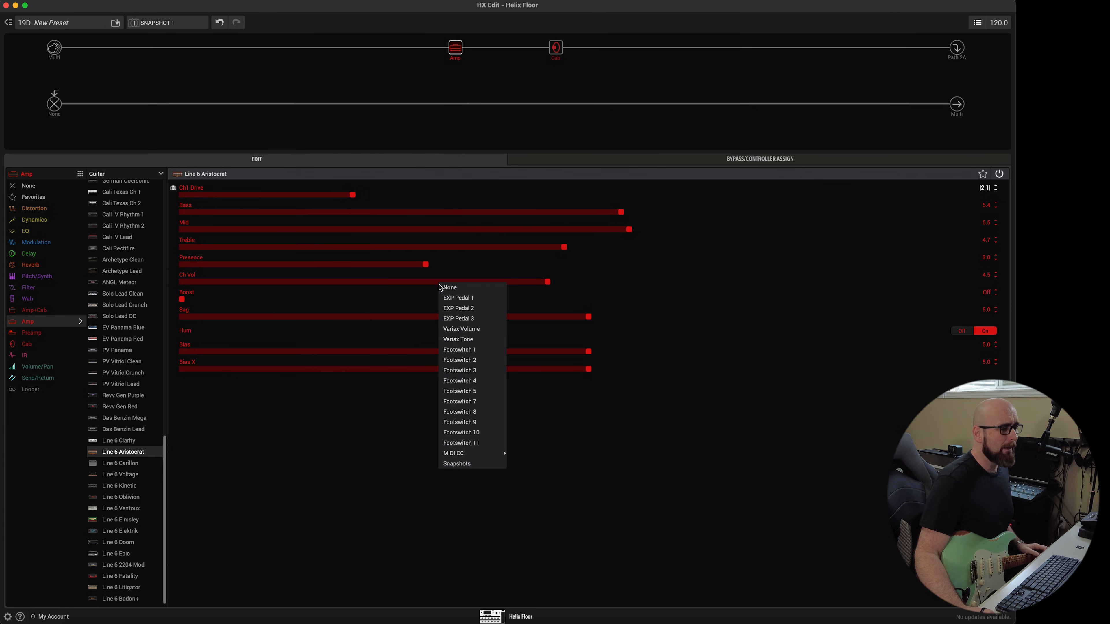
click(478, 464)
drag(549, 282, 1012, 283)
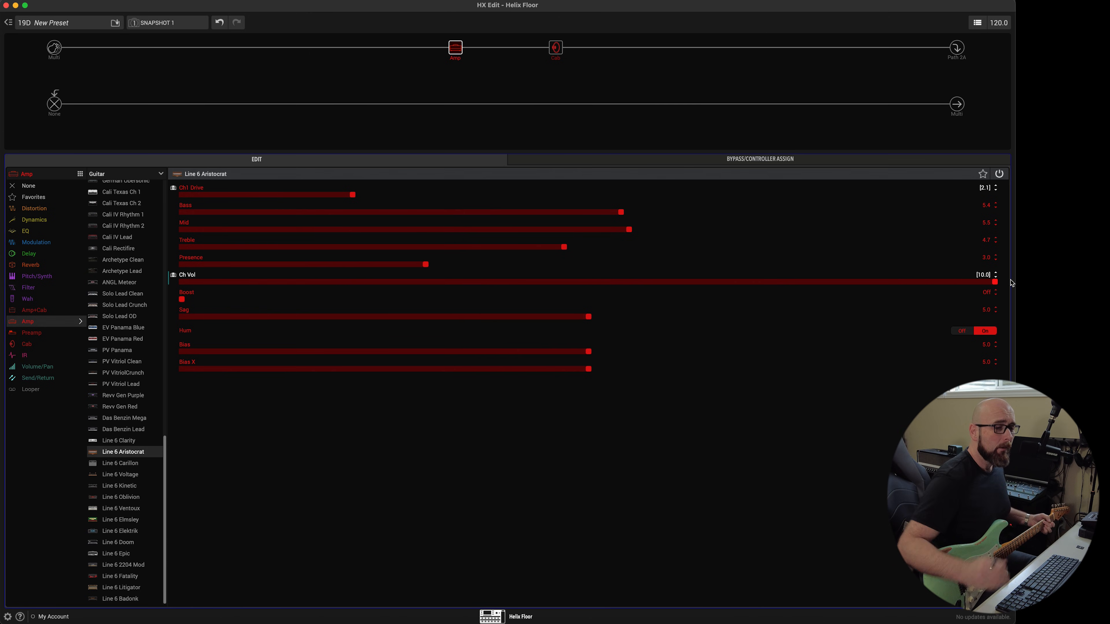
drag(981, 282, 909, 285)
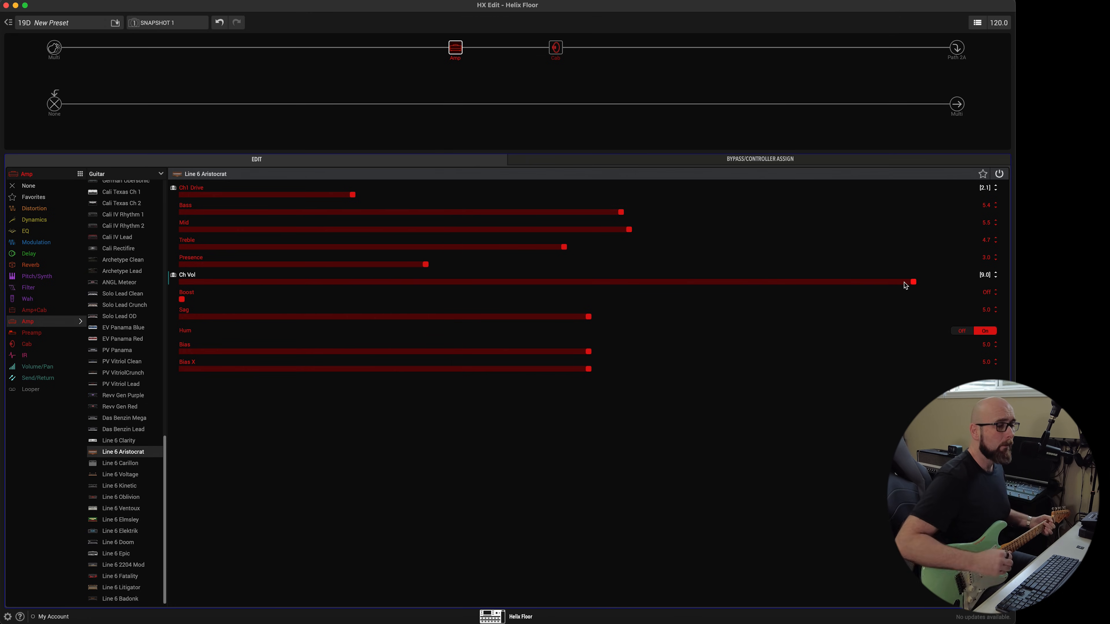
Step: Switch to Snapshot 2 and set the amp's Ch1 Drive to 4.0 and Ch Vol to 6.1
click(172, 23)
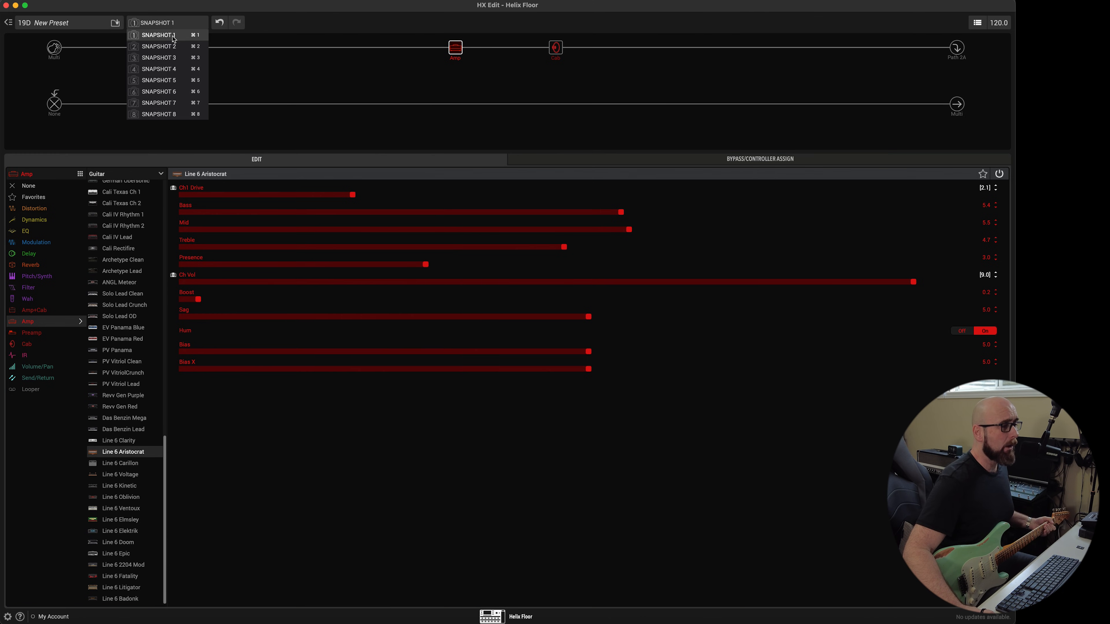
click(172, 47)
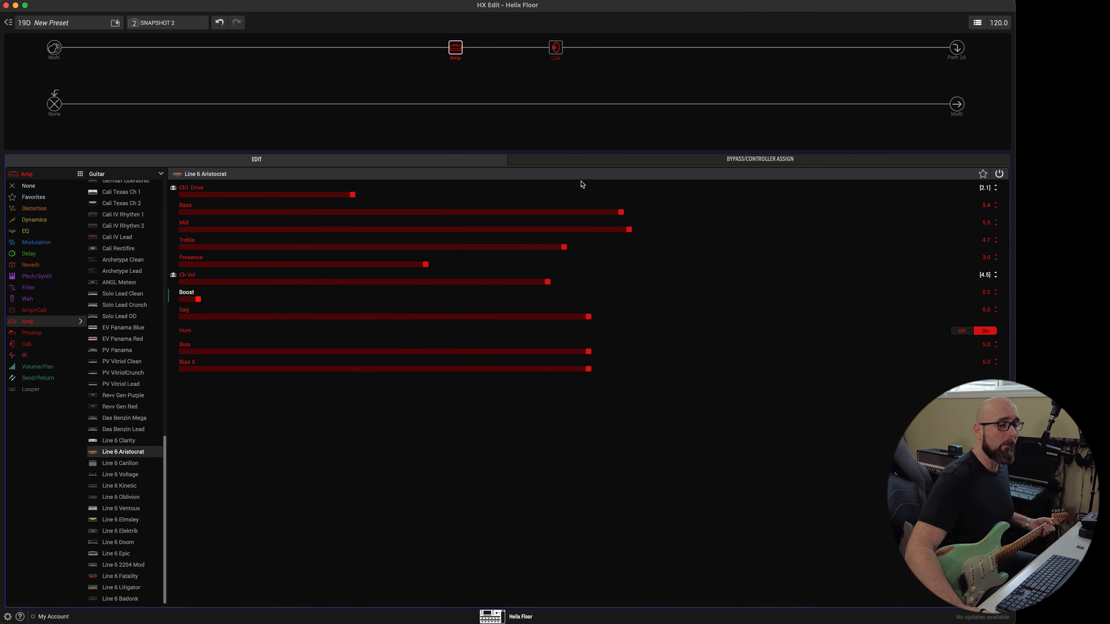
drag(519, 285, 873, 281)
click(362, 195)
drag(363, 198, 498, 198)
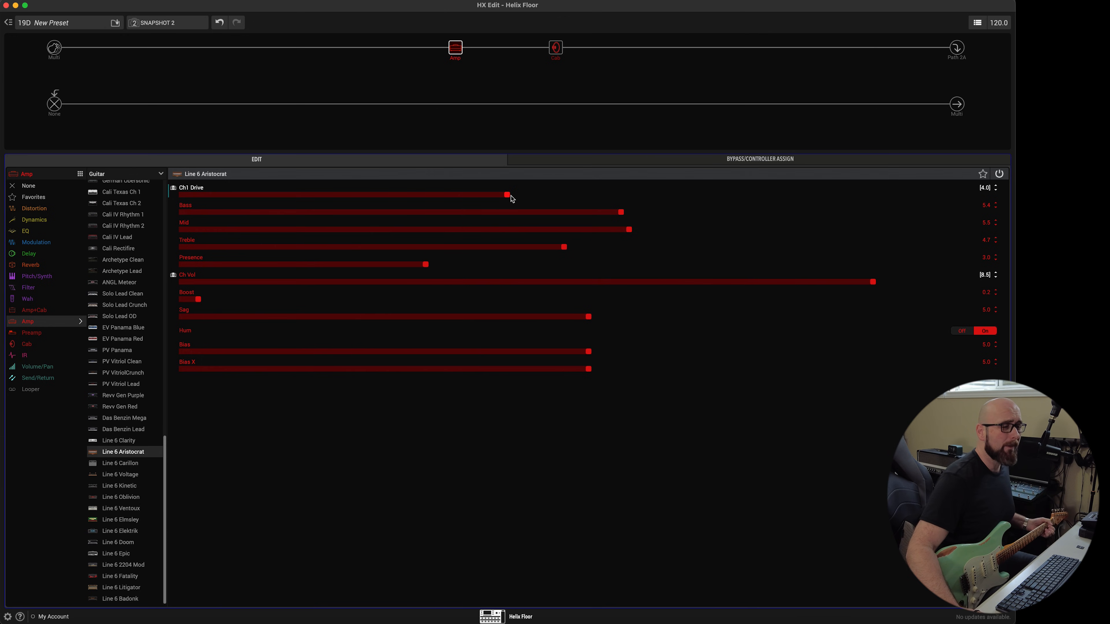
drag(835, 286, 676, 276)
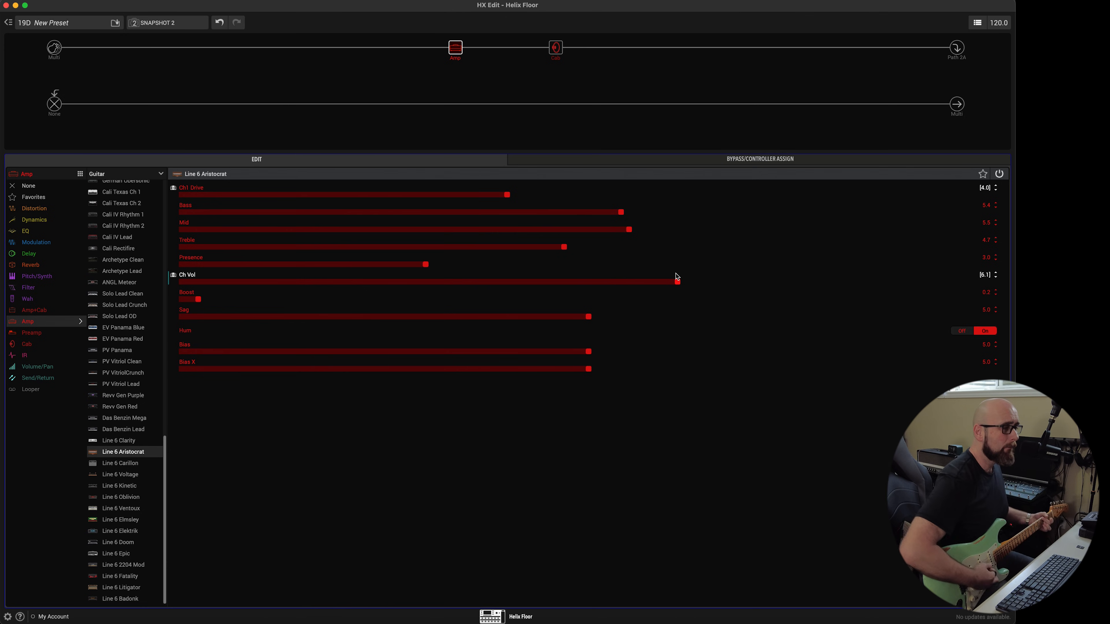
Step: Compare Snapshot 1 with Snapshot 2 and set Ch Vol in Snapshot 2 to 6.5
click(157, 22)
click(161, 39)
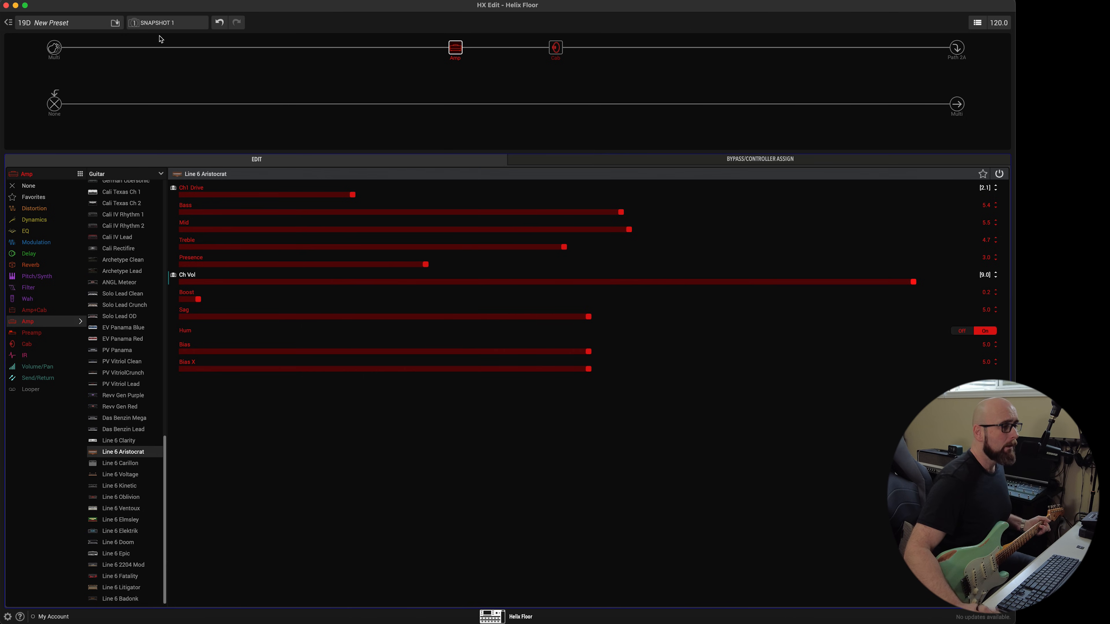
click(173, 23)
click(179, 46)
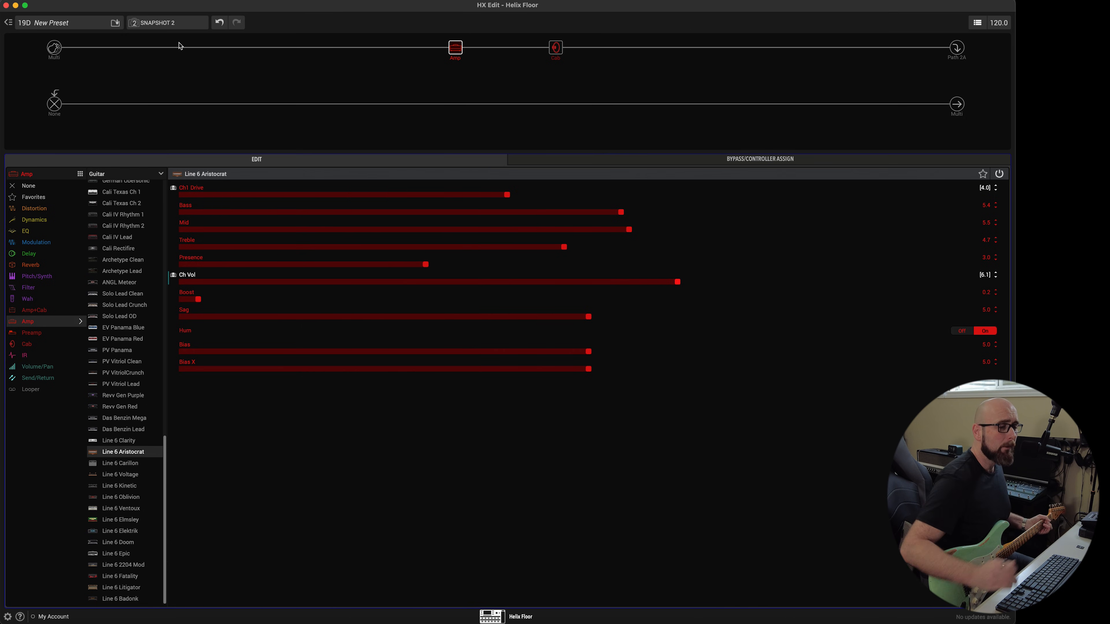
drag(679, 283, 715, 288)
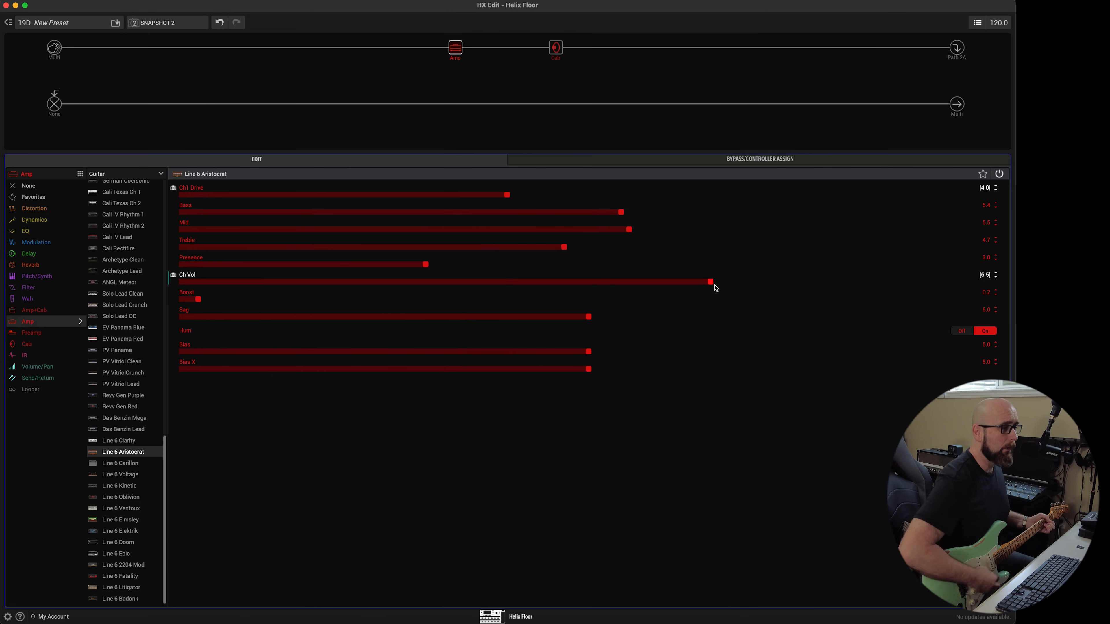
click(168, 23)
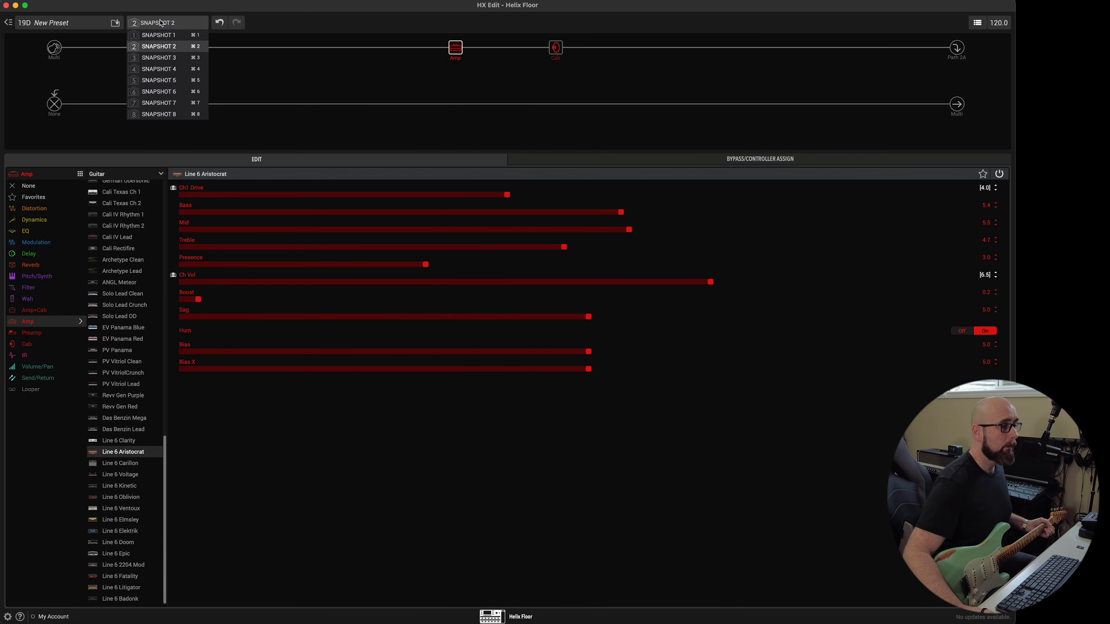
click(178, 42)
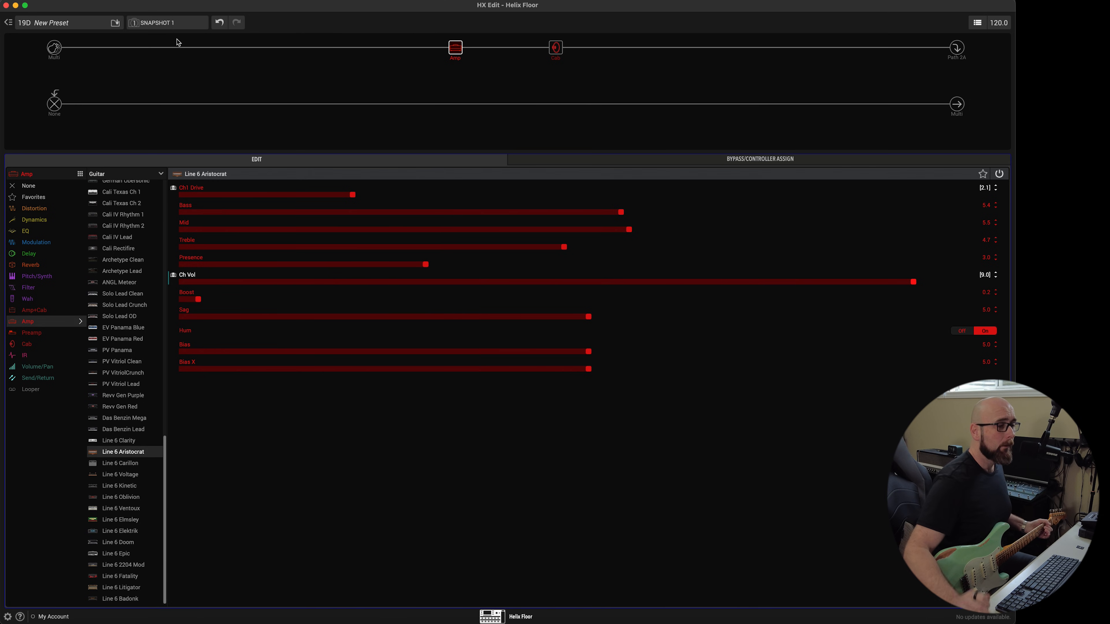
Step: Switch to Snapshot 3 and set the amp's Ch1 Drive to 7.2 and Ch Vol to 6.0
click(186, 23)
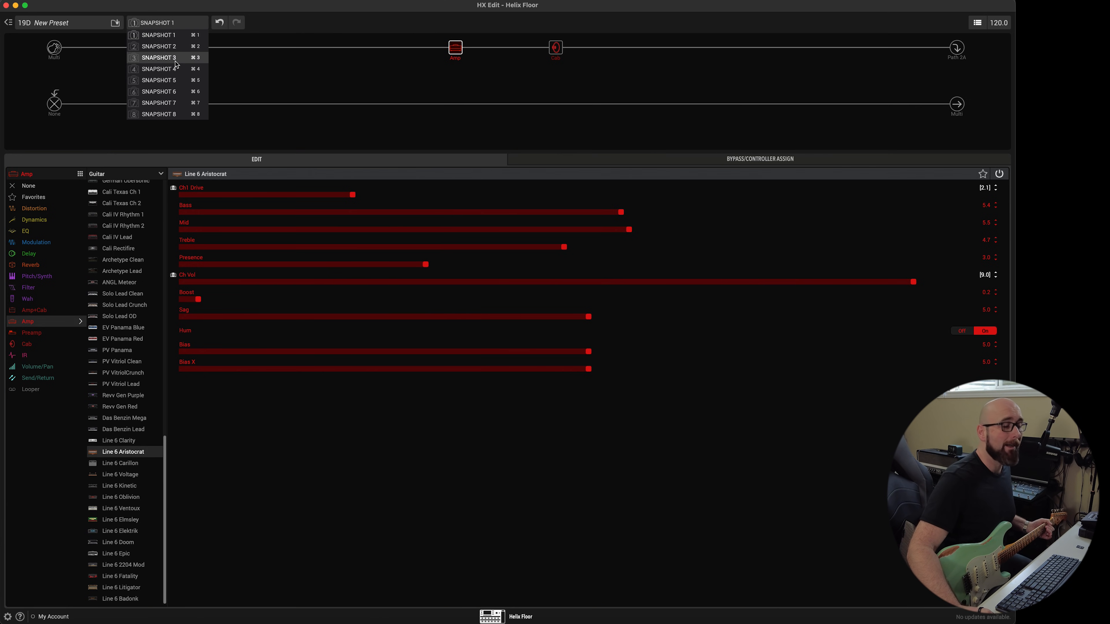
click(176, 58)
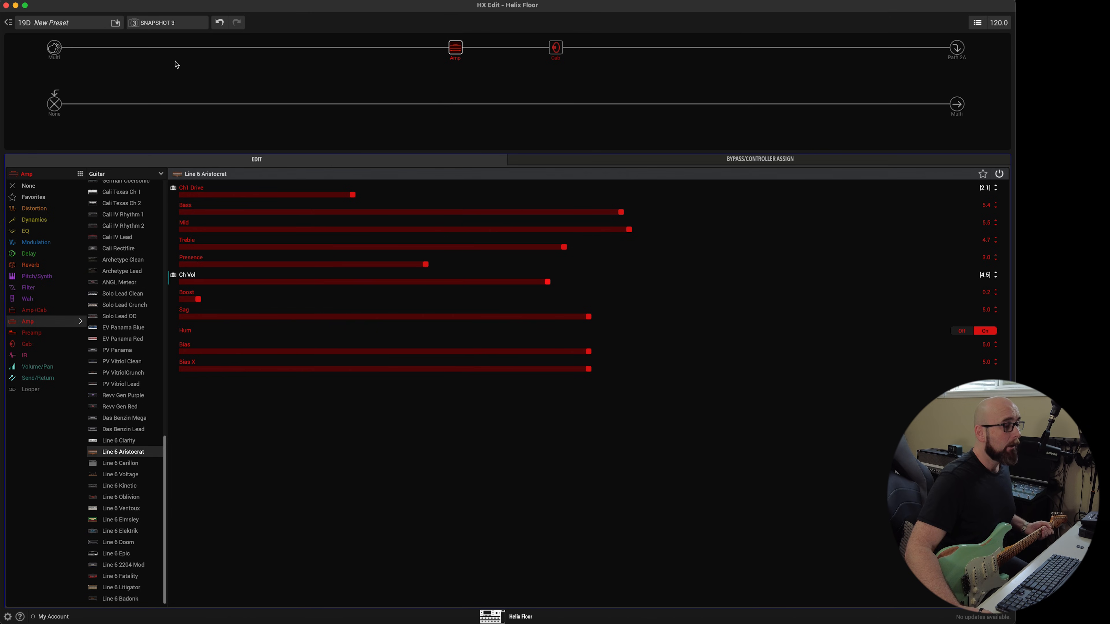
drag(348, 198, 770, 197)
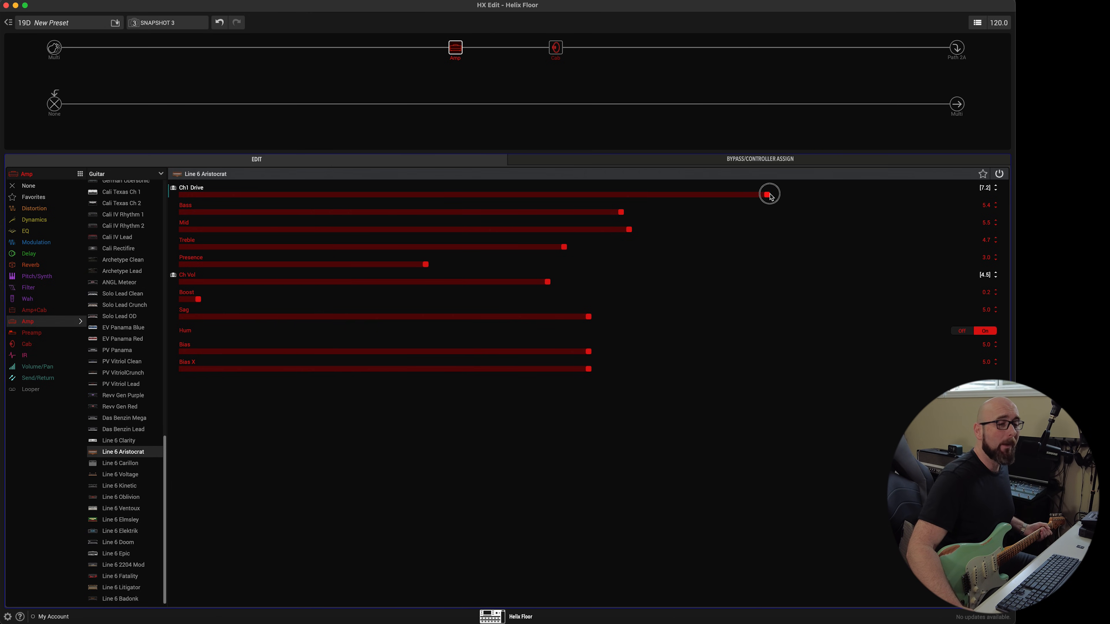
drag(579, 283, 669, 278)
Step: Compare Snapshots 1 and 2 with Snapshot 3 and set Ch Vol in Snapshot 3 to 6.3
click(183, 24)
click(178, 44)
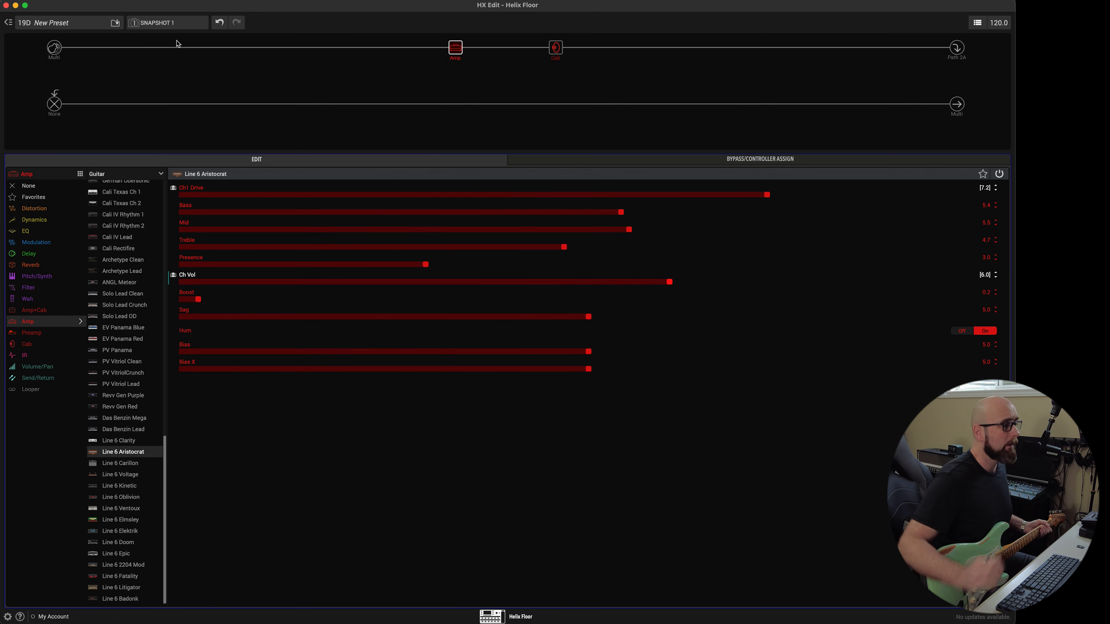
click(175, 22)
click(173, 46)
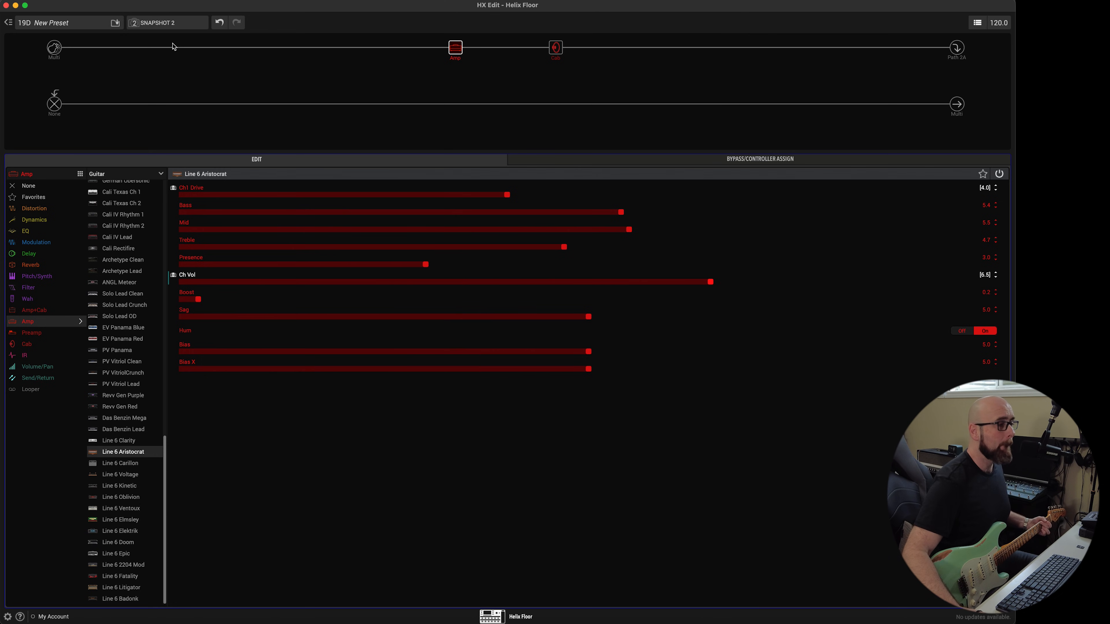
click(171, 27)
click(174, 59)
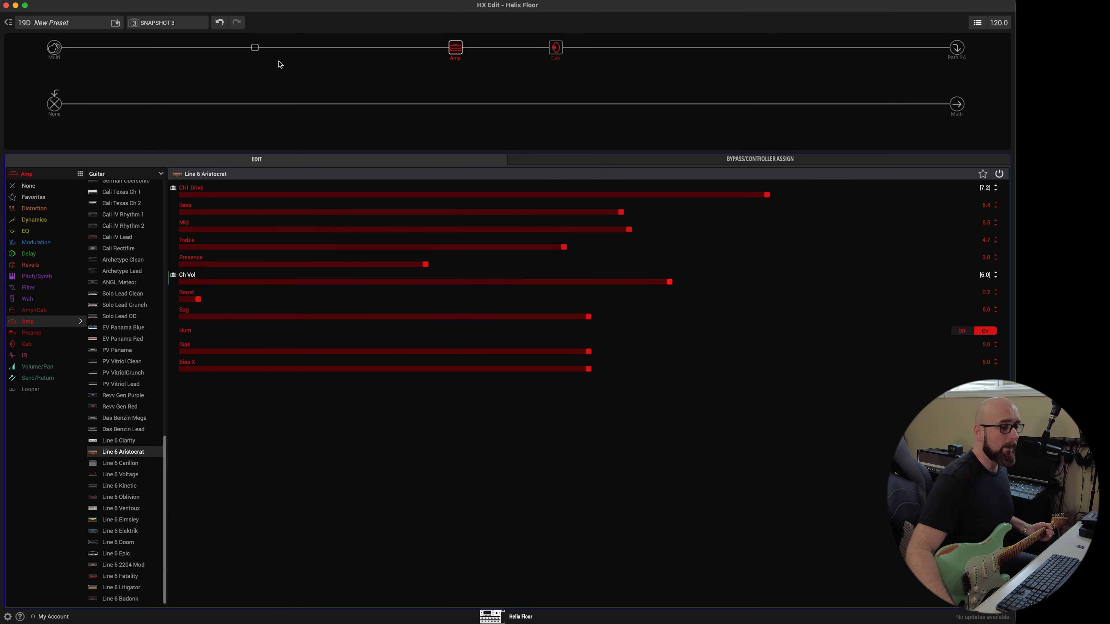
drag(678, 282, 696, 283)
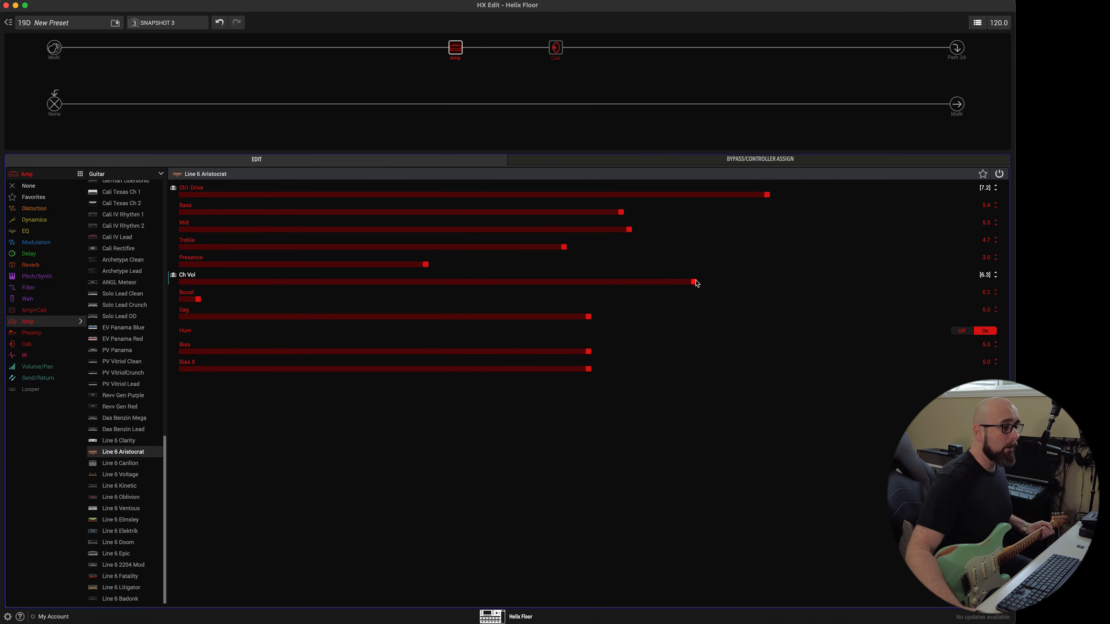
right_click(594, 211)
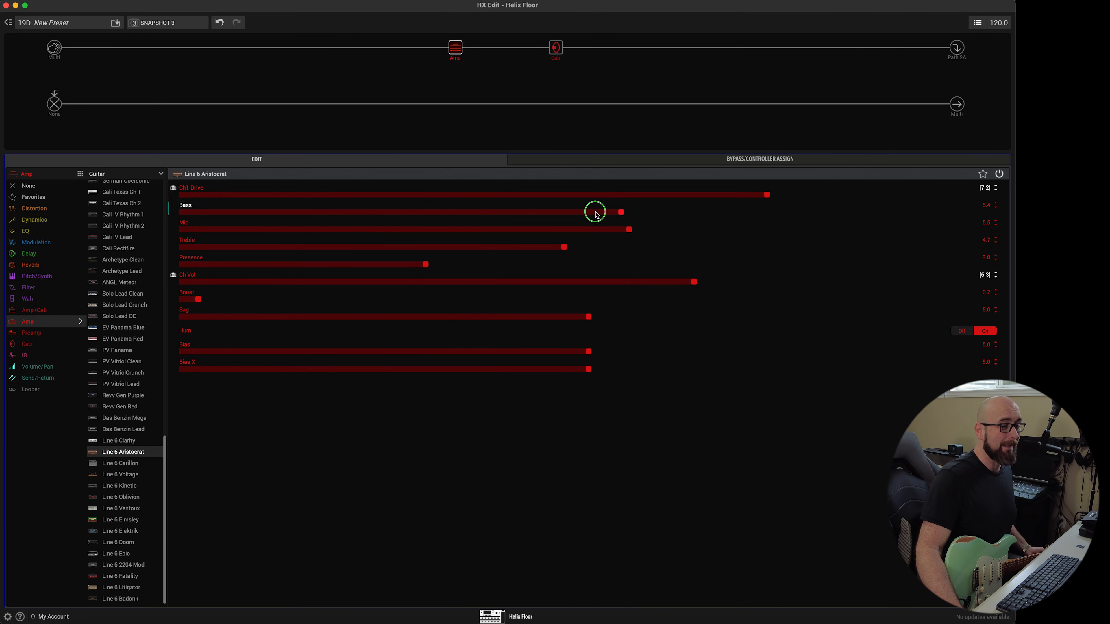
click(525, 215)
right_click(525, 214)
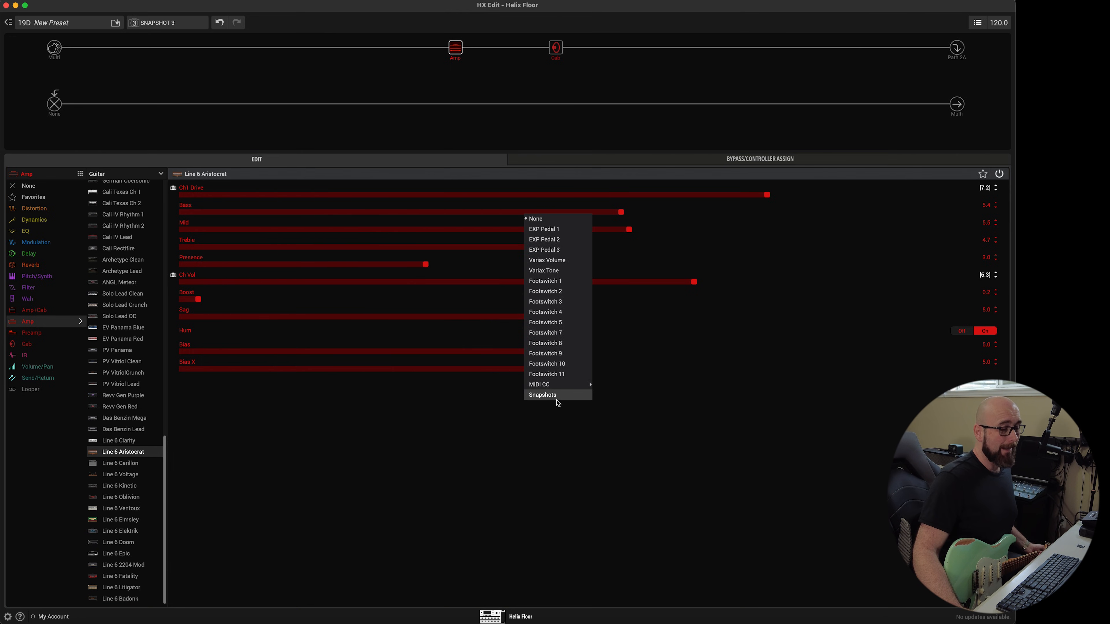
click(696, 483)
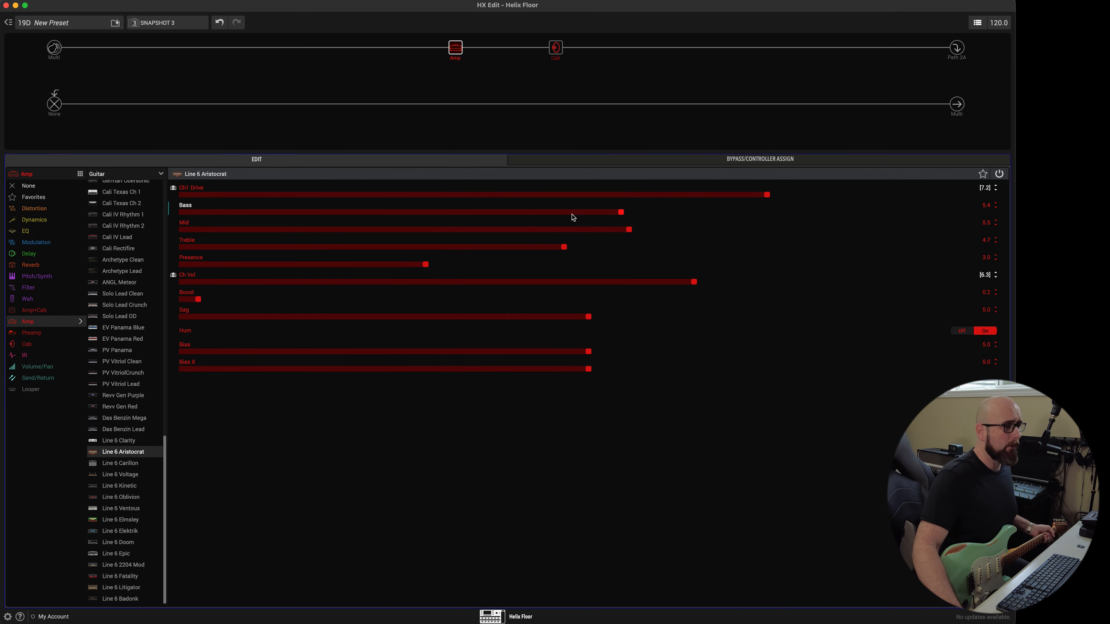
Step: Audition Snapshot 2 and return to Snapshot 3 to compare their amp tones
click(185, 24)
click(153, 45)
click(185, 24)
click(187, 57)
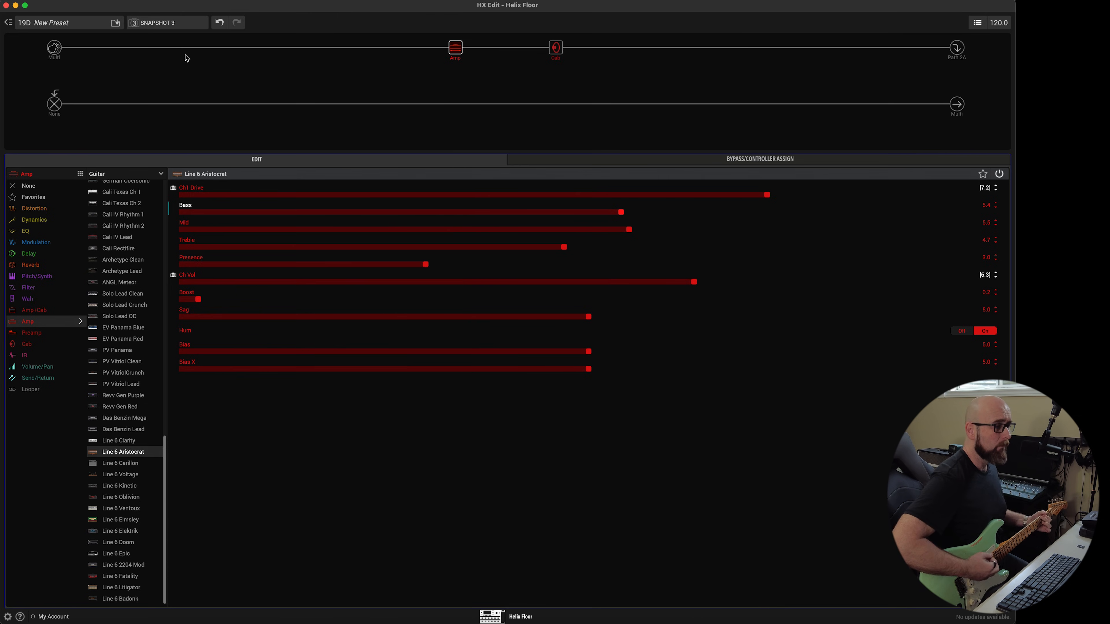
Step: Set the amp's Bass to 4.1, Treble to 5.7 and Presence to 3.6
drag(548, 214, 520, 216)
drag(614, 245, 645, 247)
drag(472, 267, 562, 265)
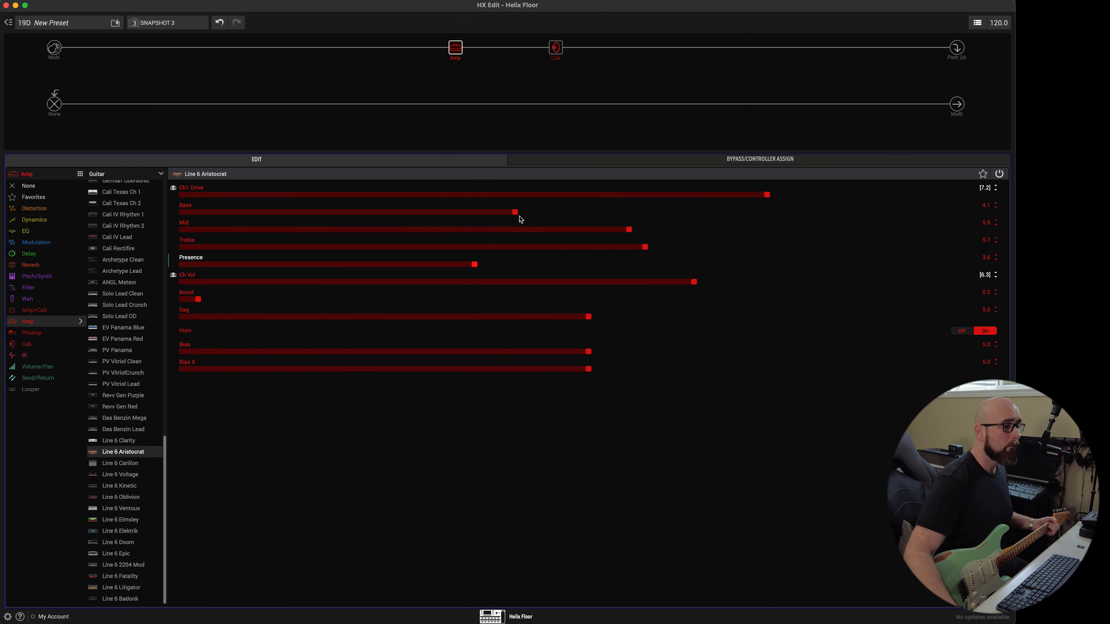
Step: Set the amp's Bass to 4.8 and Mid to 4.4
drag(524, 213, 572, 213)
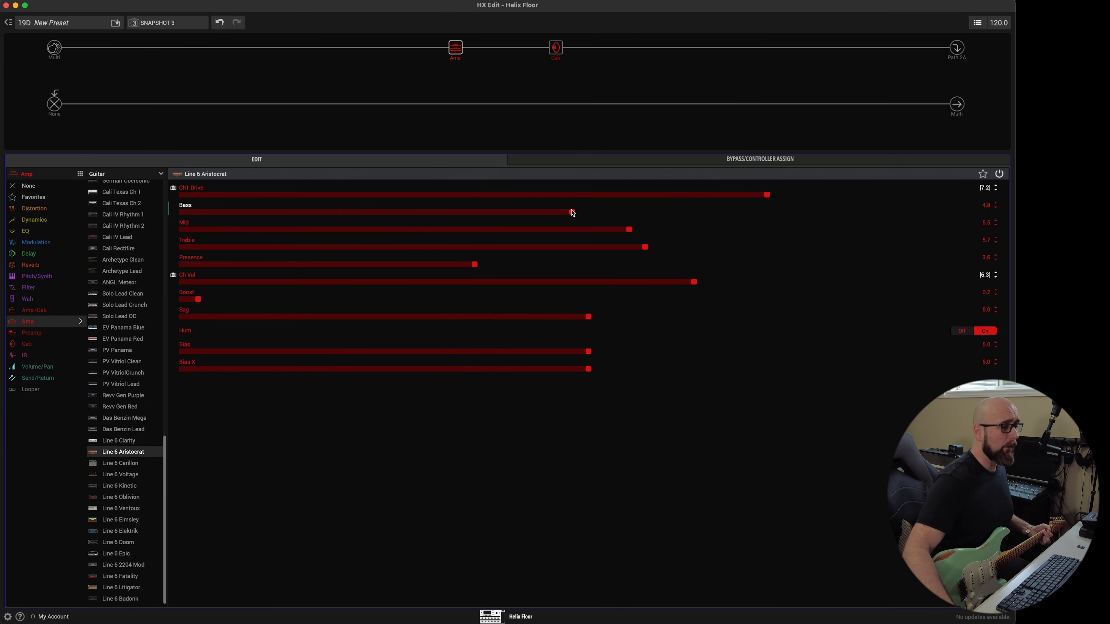
drag(570, 228, 535, 233)
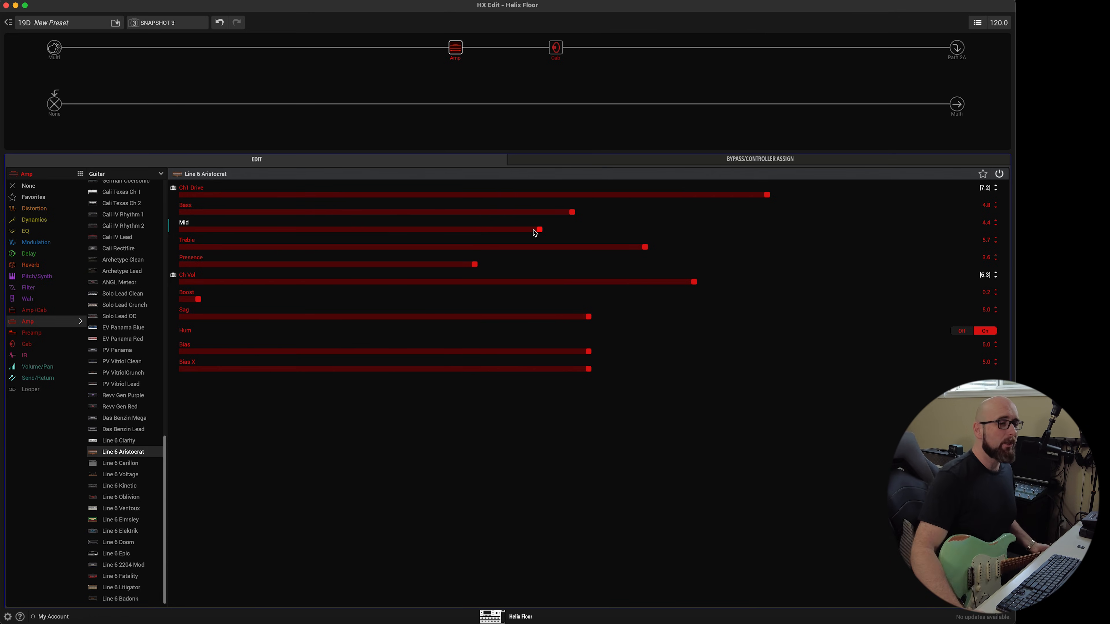
Step: Add a stereo Dynamic Room reverb block to the lower signal path
click(657, 105)
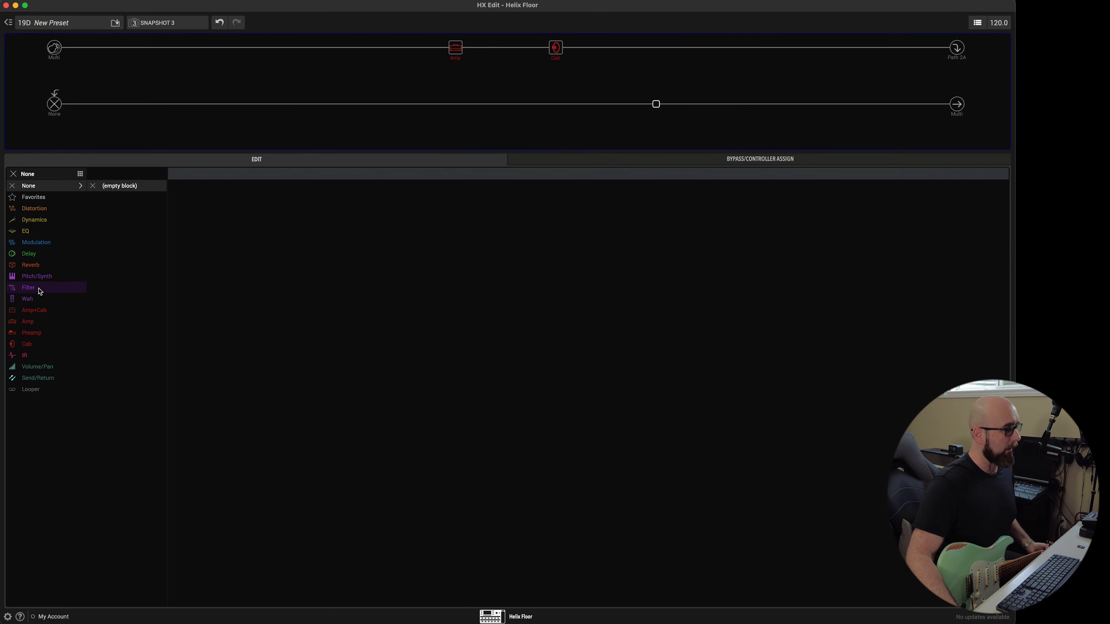
click(35, 265)
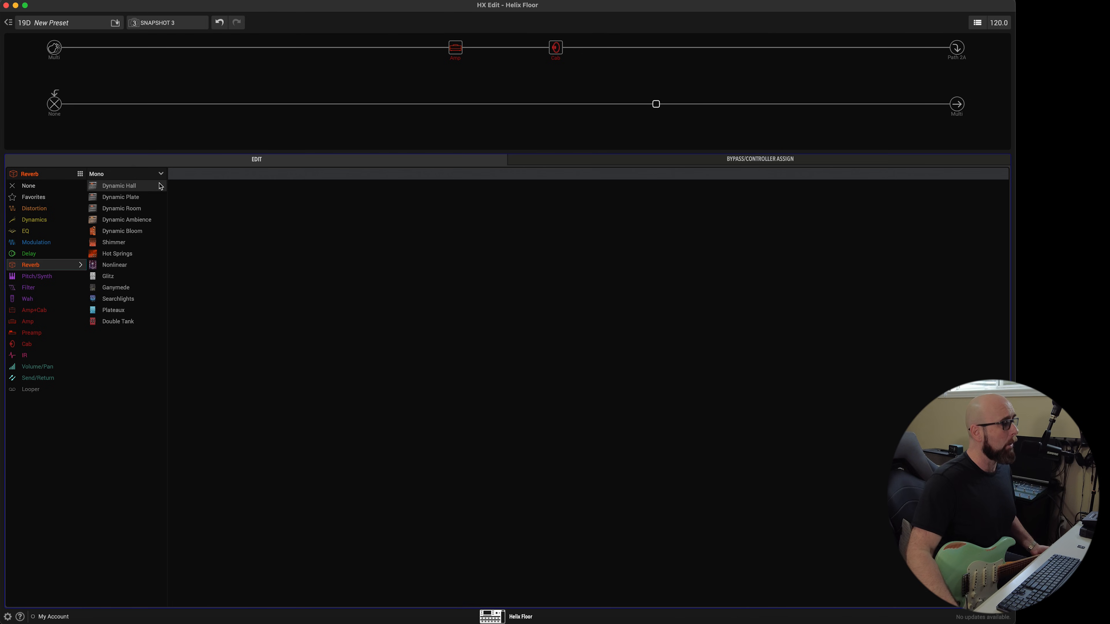
click(114, 177)
click(129, 200)
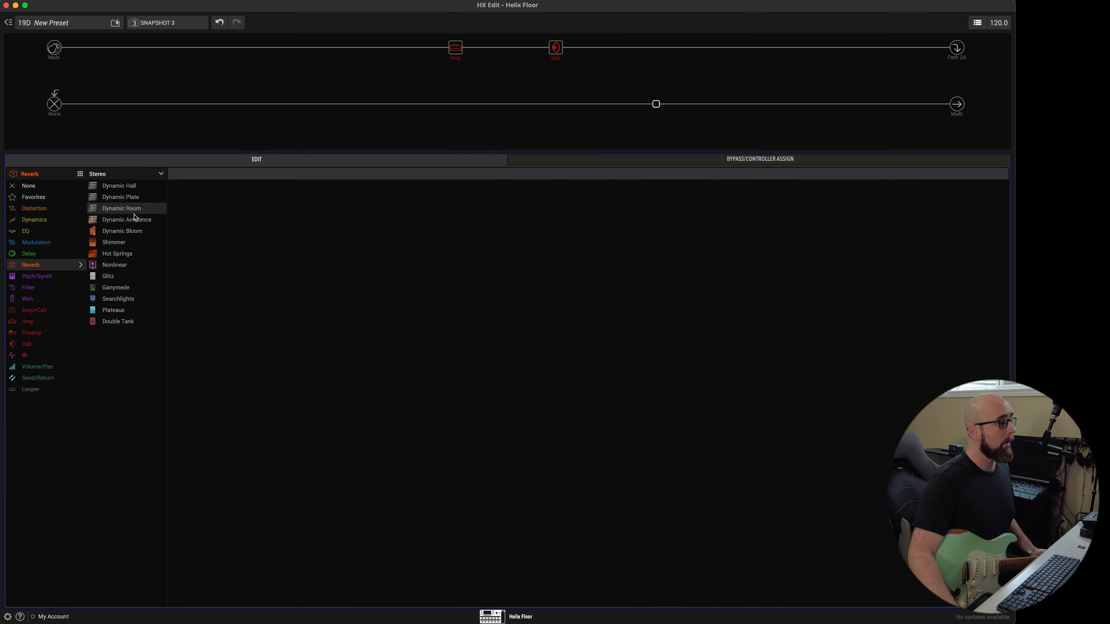
click(136, 209)
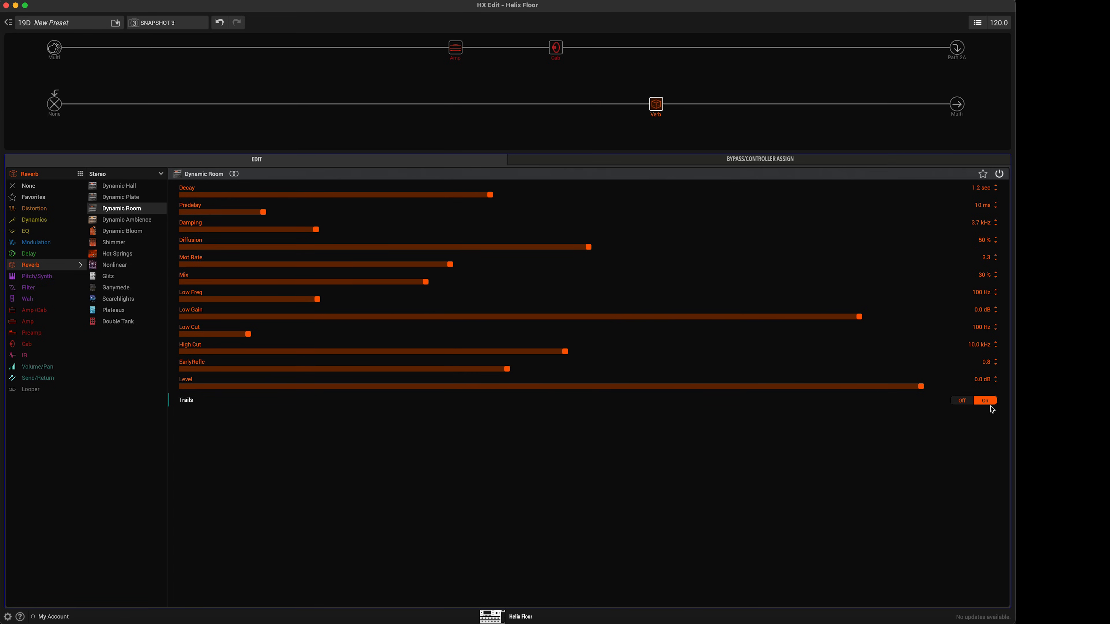
mouse_move(666, 113)
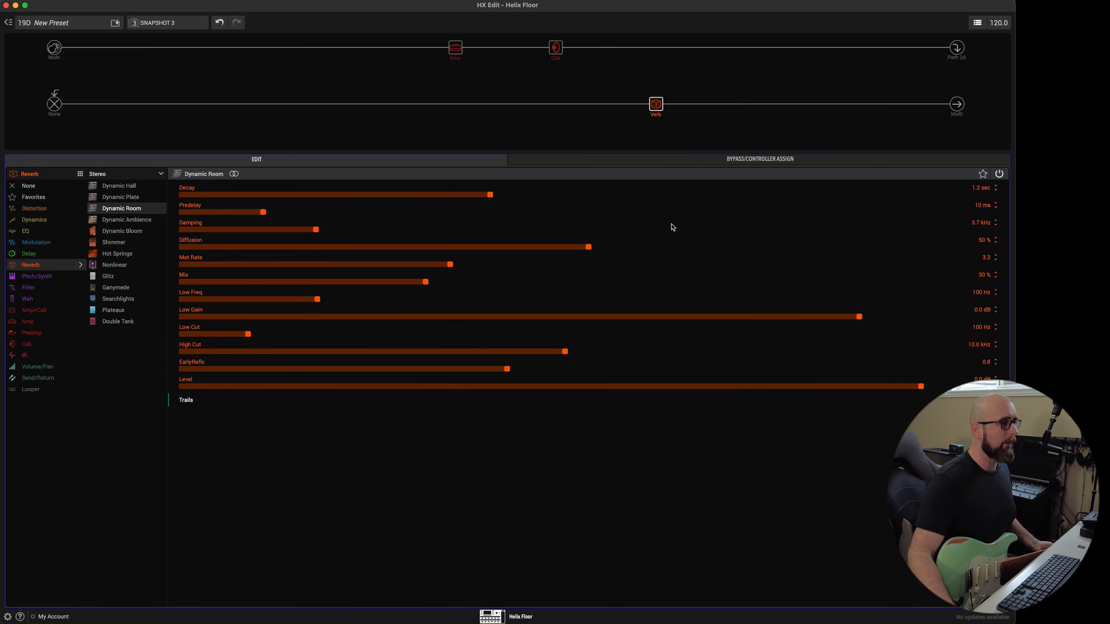
Step: Switch to Snapshot 2 and set the Dynamic Room's Decay to 0.8 sec, Predelay to 25 ms and Mix to 36%
click(162, 23)
click(173, 46)
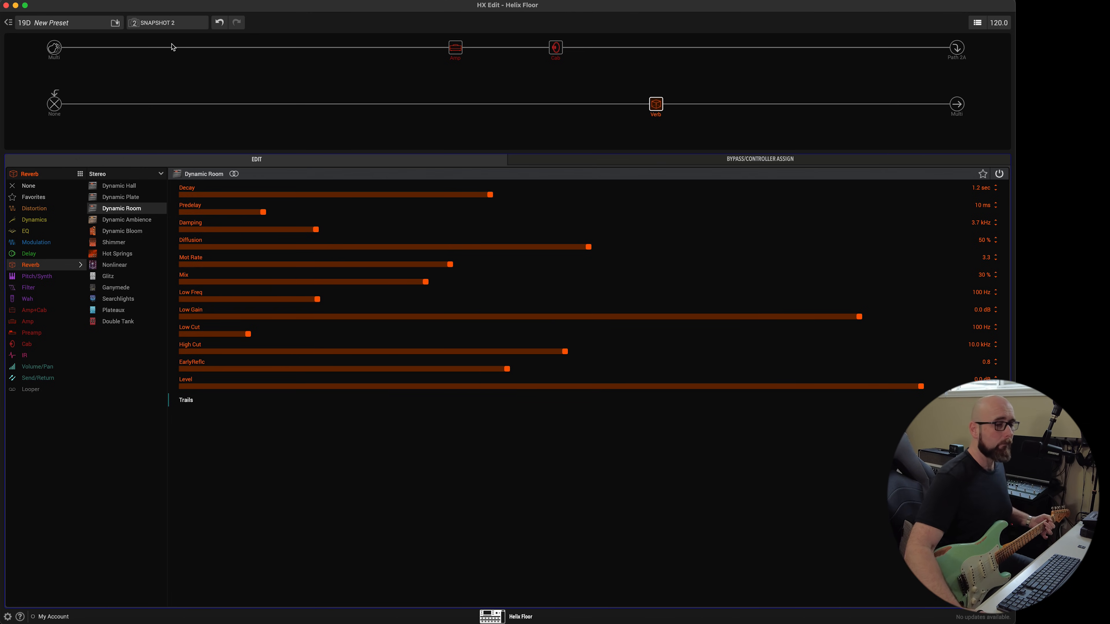
drag(464, 199, 405, 197)
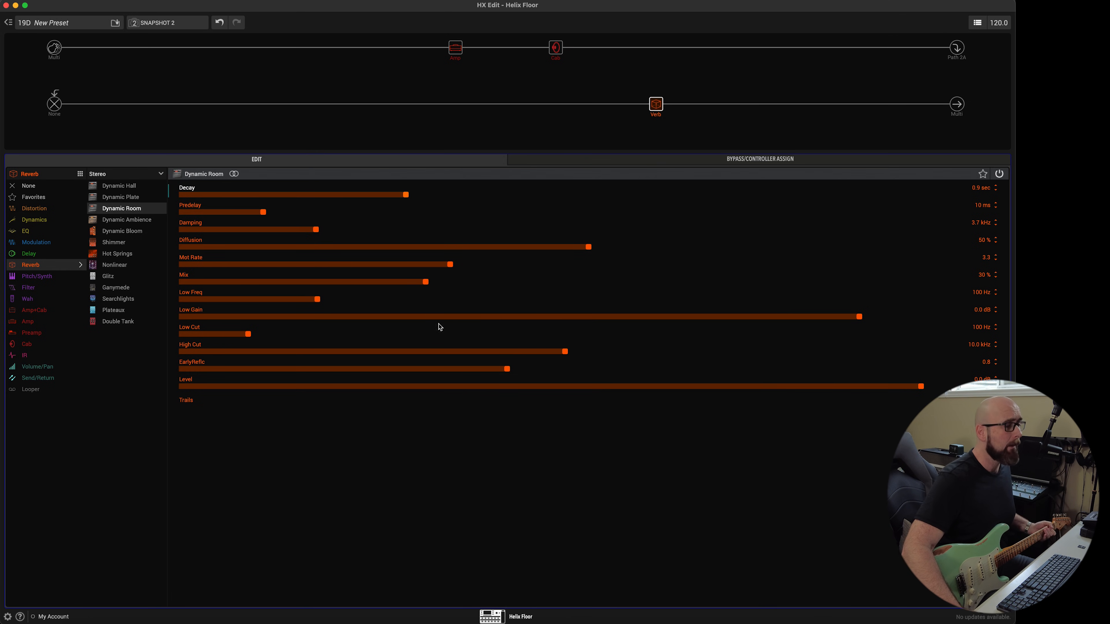
drag(405, 284, 473, 273)
drag(371, 196, 366, 197)
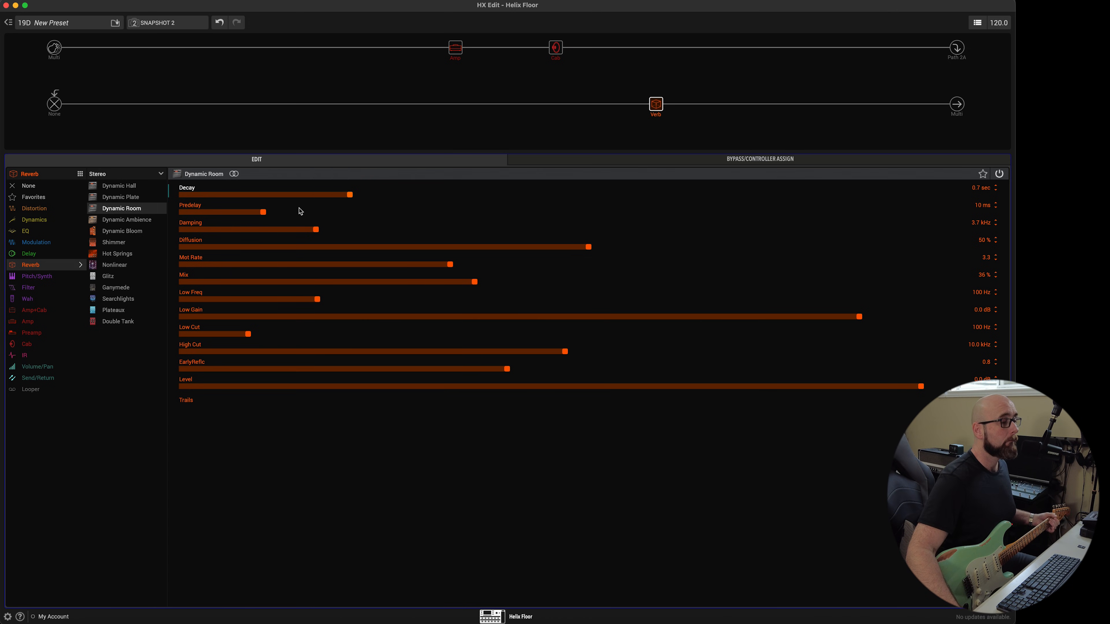
drag(301, 212, 384, 212)
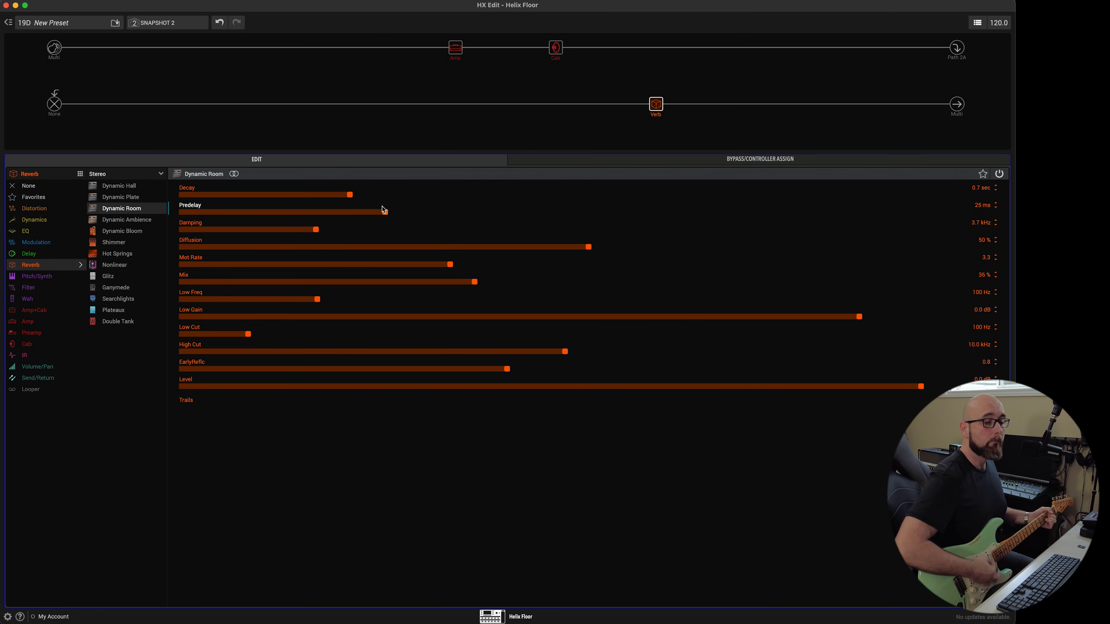
drag(367, 195, 375, 197)
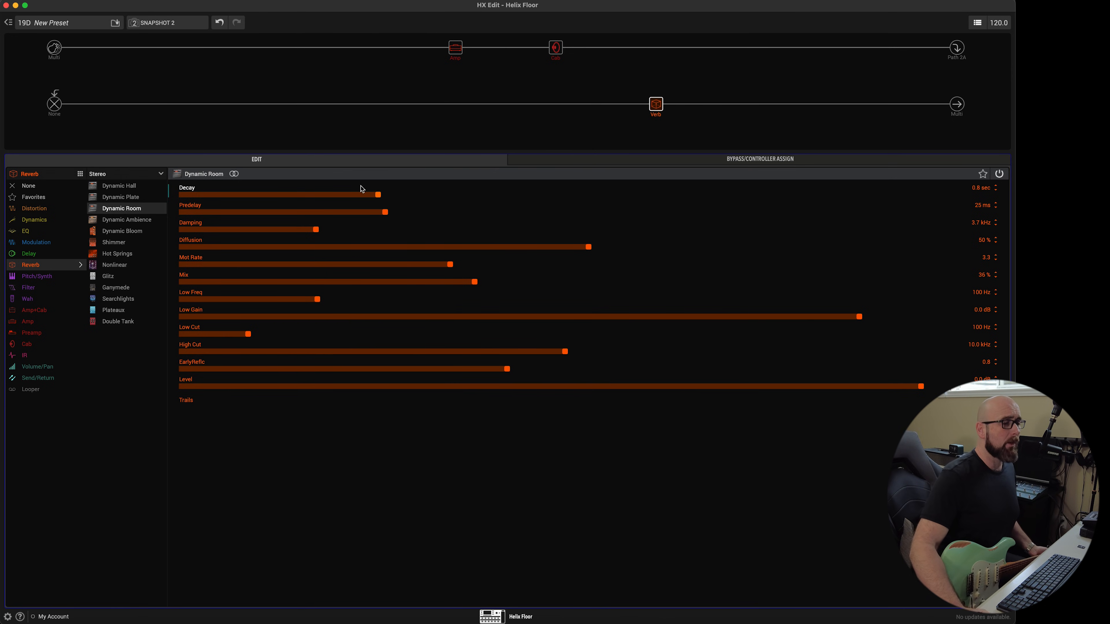
Step: Bypass the Dynamic Room and add a stereo Dynamic Ambience reverb block just before it on the lower path
click(652, 94)
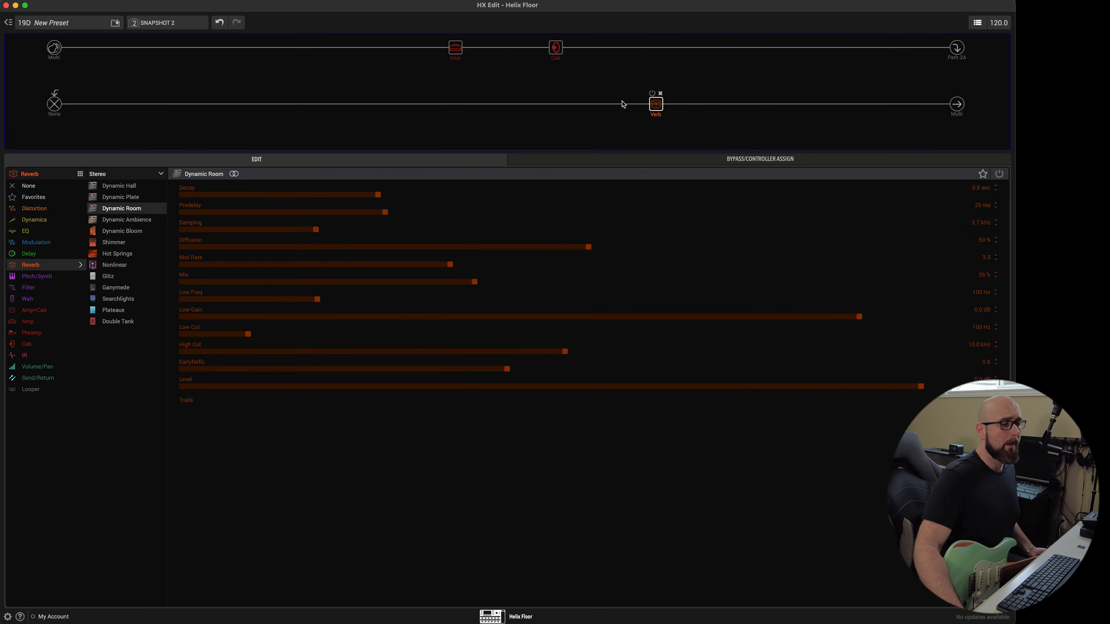
click(556, 104)
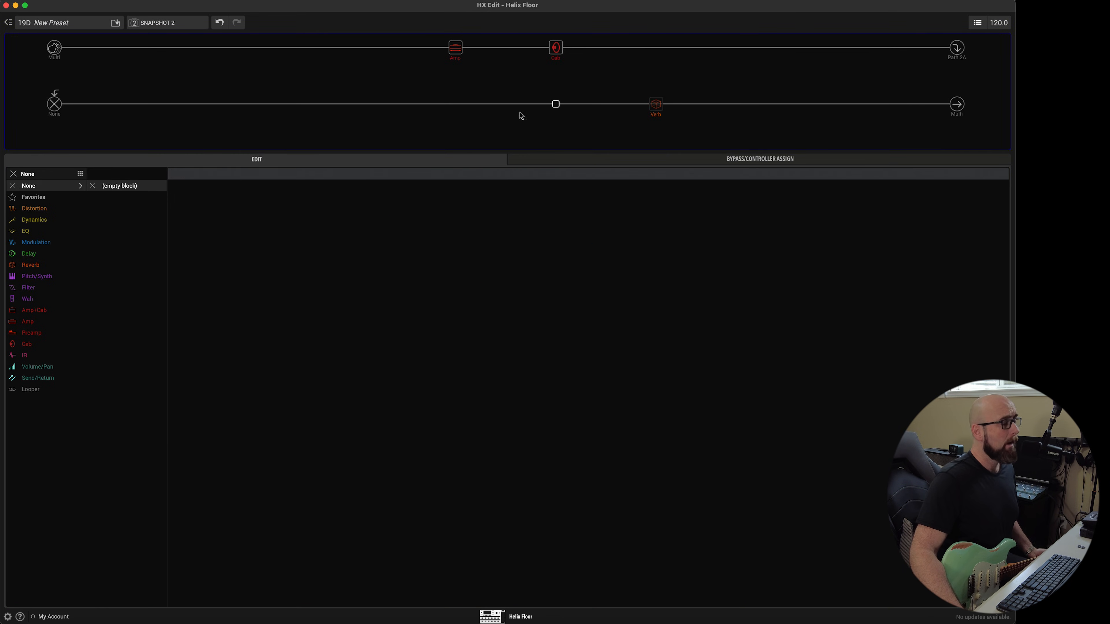
click(44, 265)
click(101, 175)
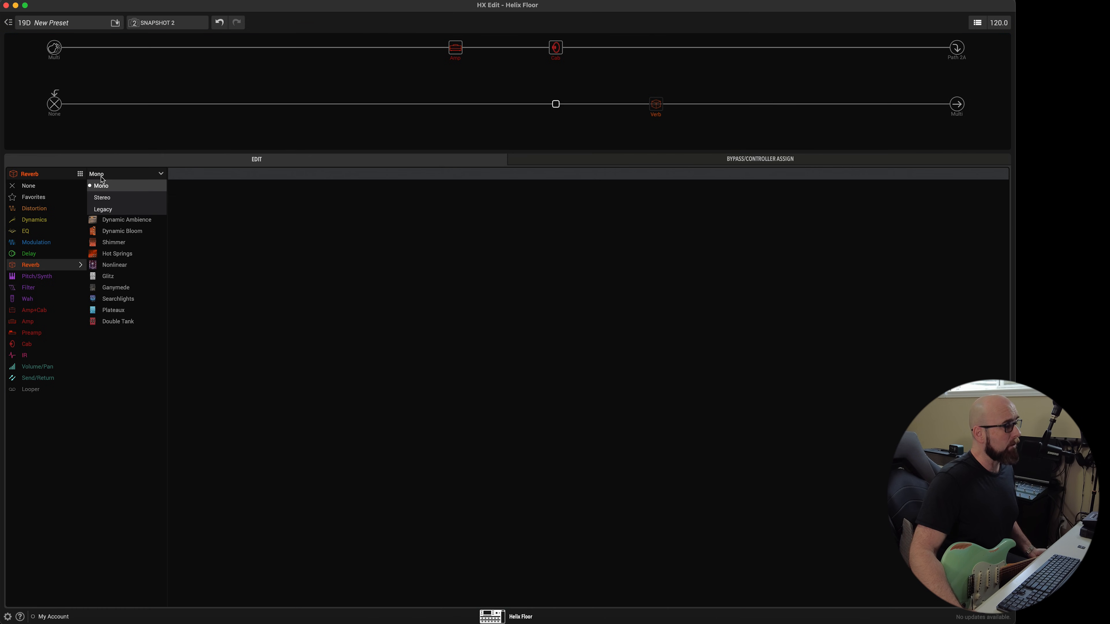
click(111, 197)
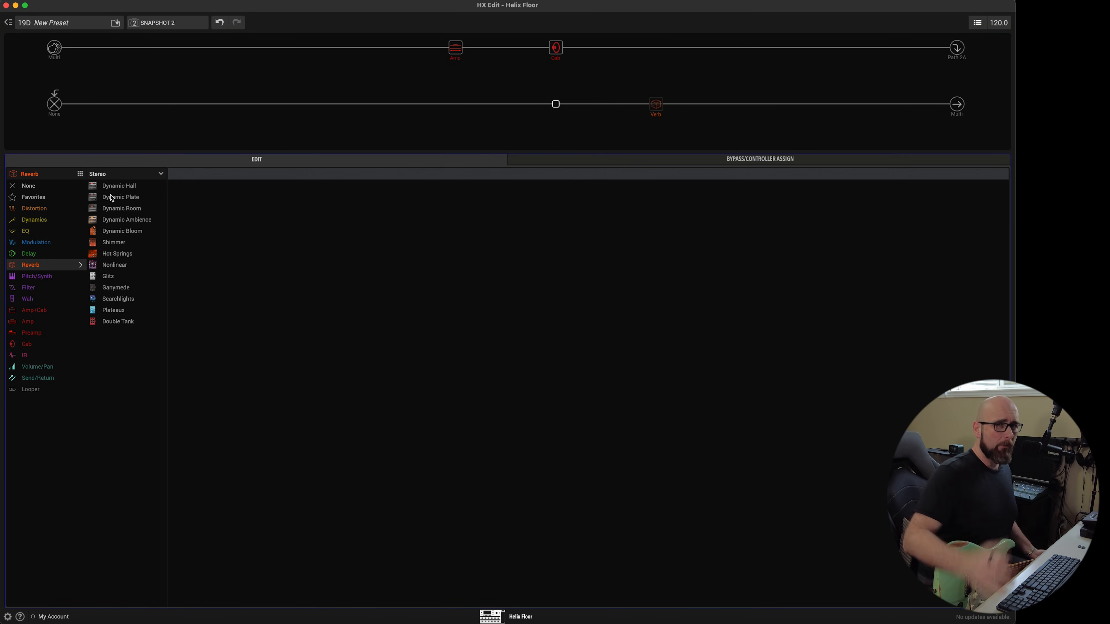
click(131, 224)
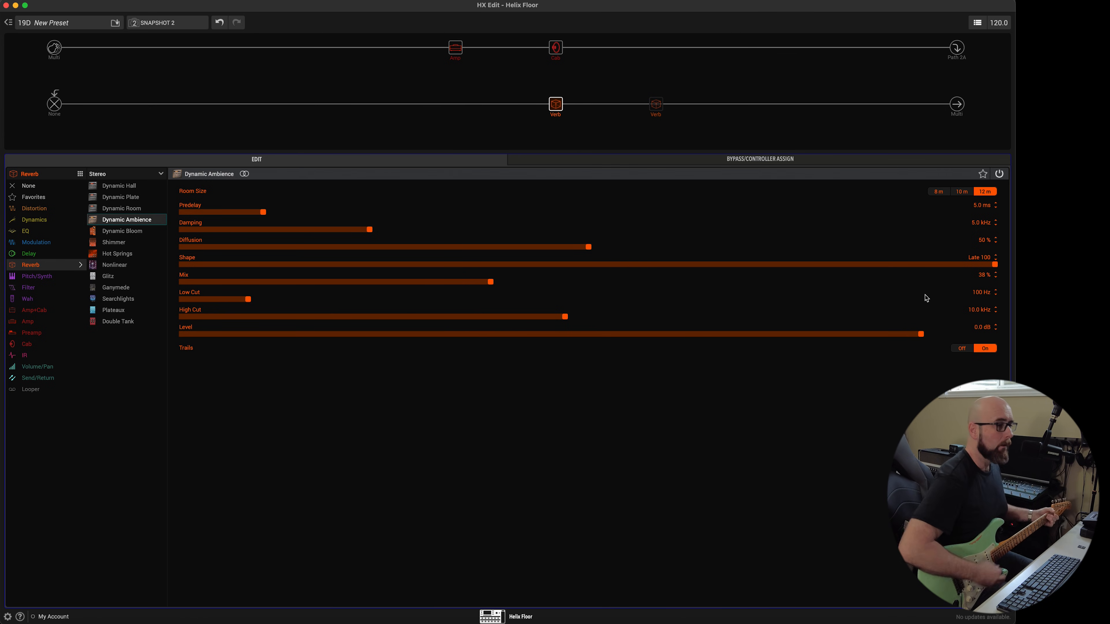
Step: Compare the sound with and without Dynamic Ambience, and replace the Dynamic Room block with it in the same slot
key(space)
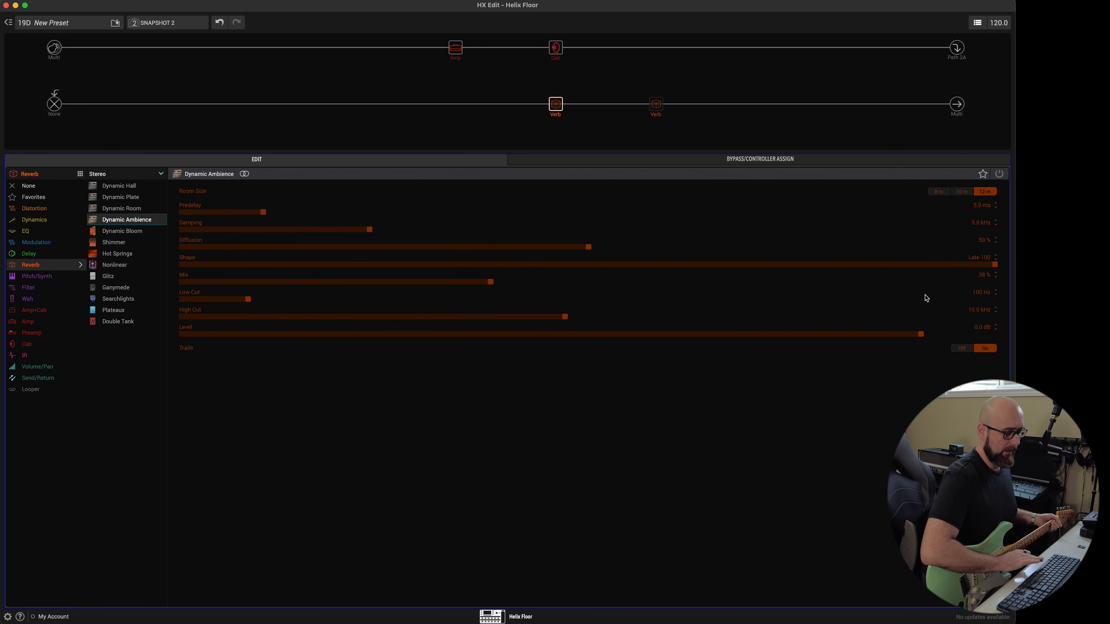
key(space)
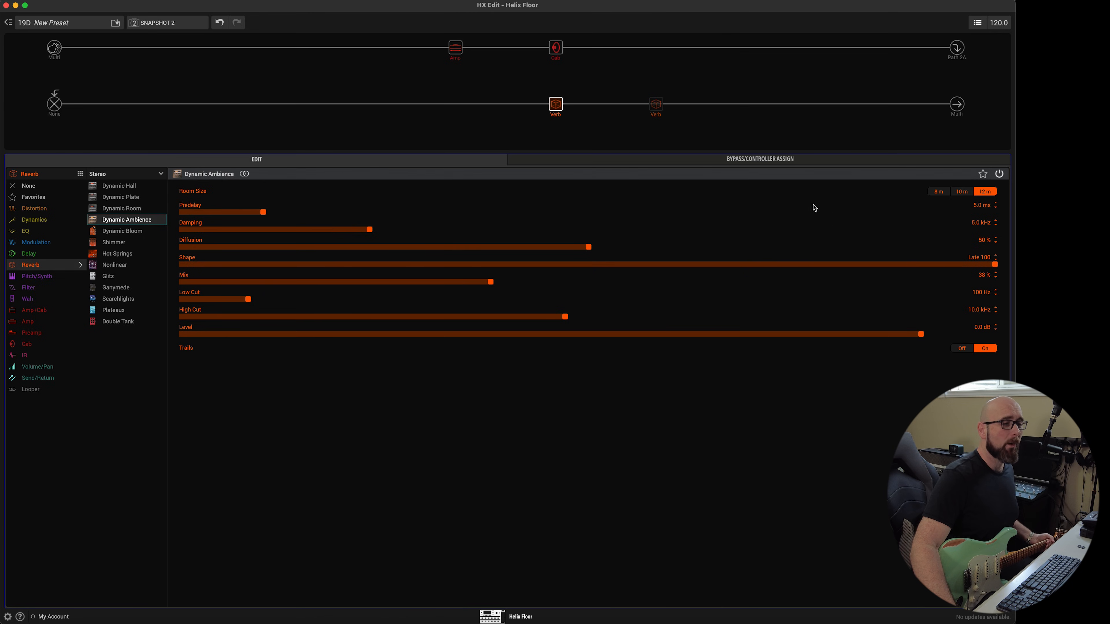
click(657, 102)
key(Delete)
drag(555, 103, 663, 108)
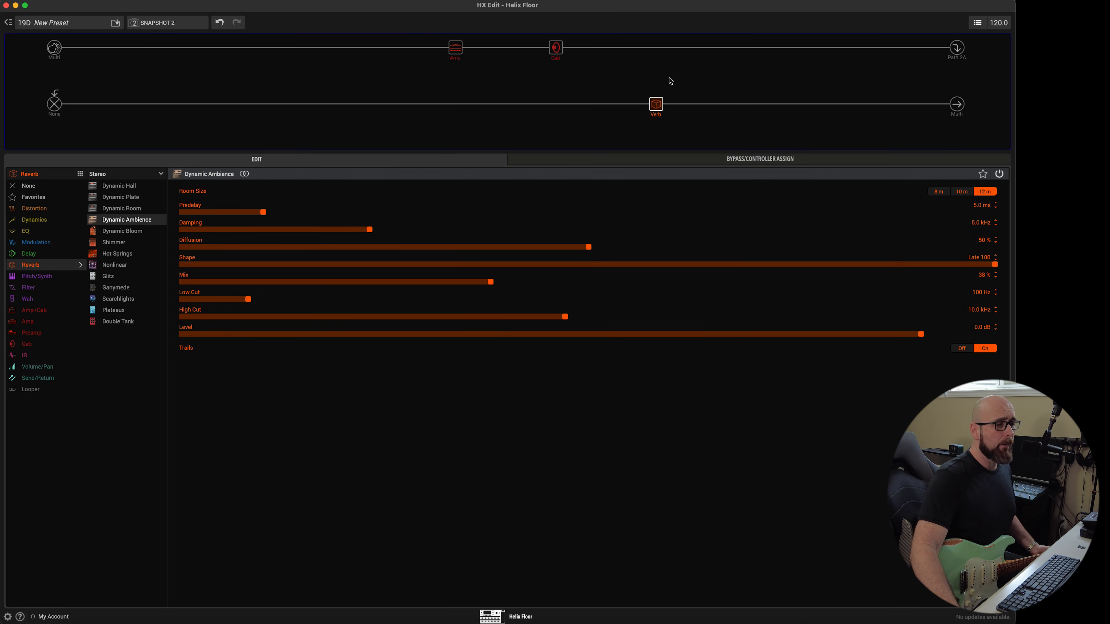
Step: Add a stereo Low/High Shelf EQ block directly after the cab on the upper path
click(665, 54)
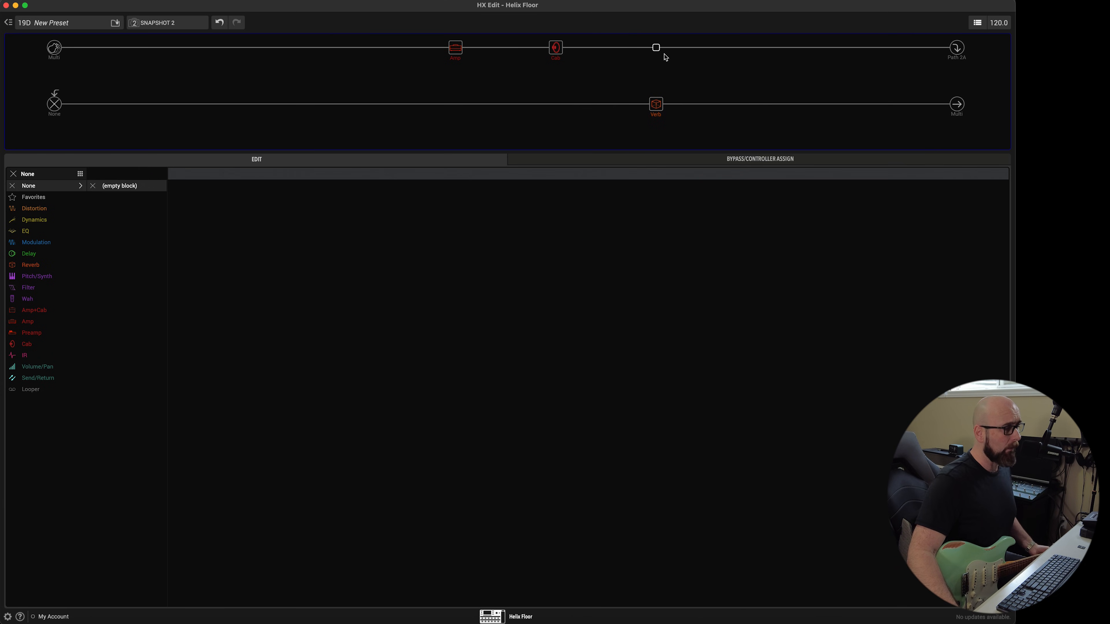
click(30, 232)
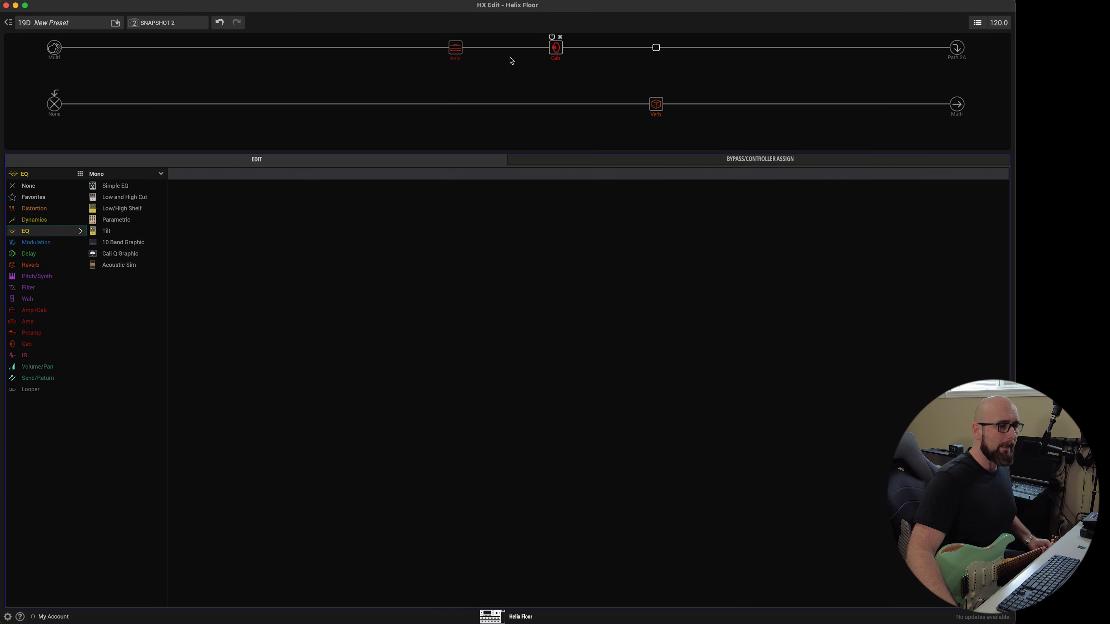
click(124, 209)
click(136, 174)
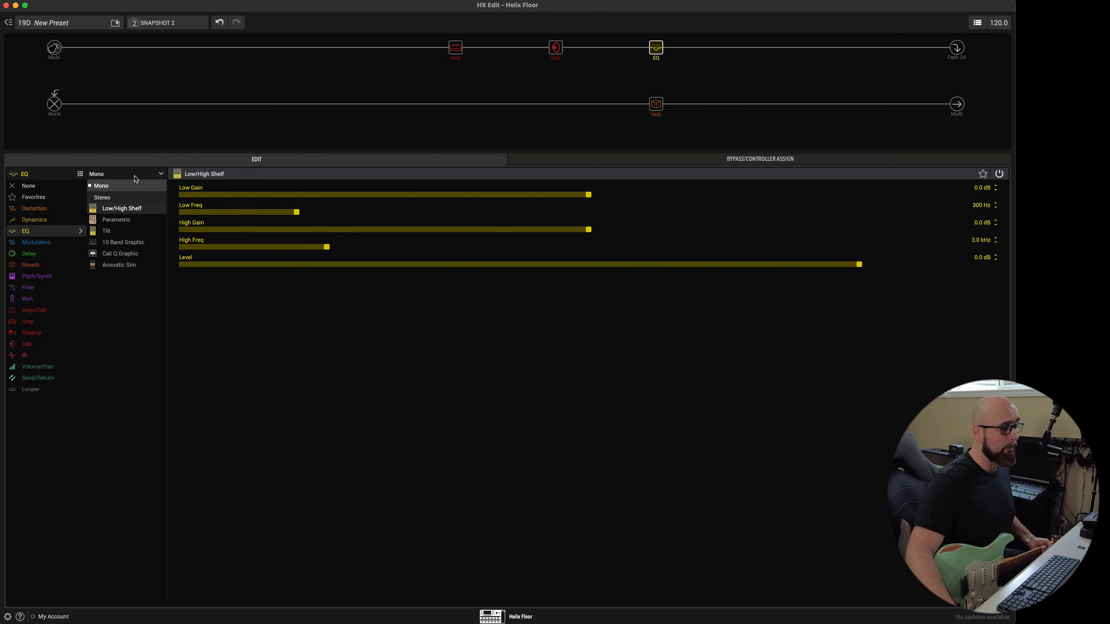
click(135, 198)
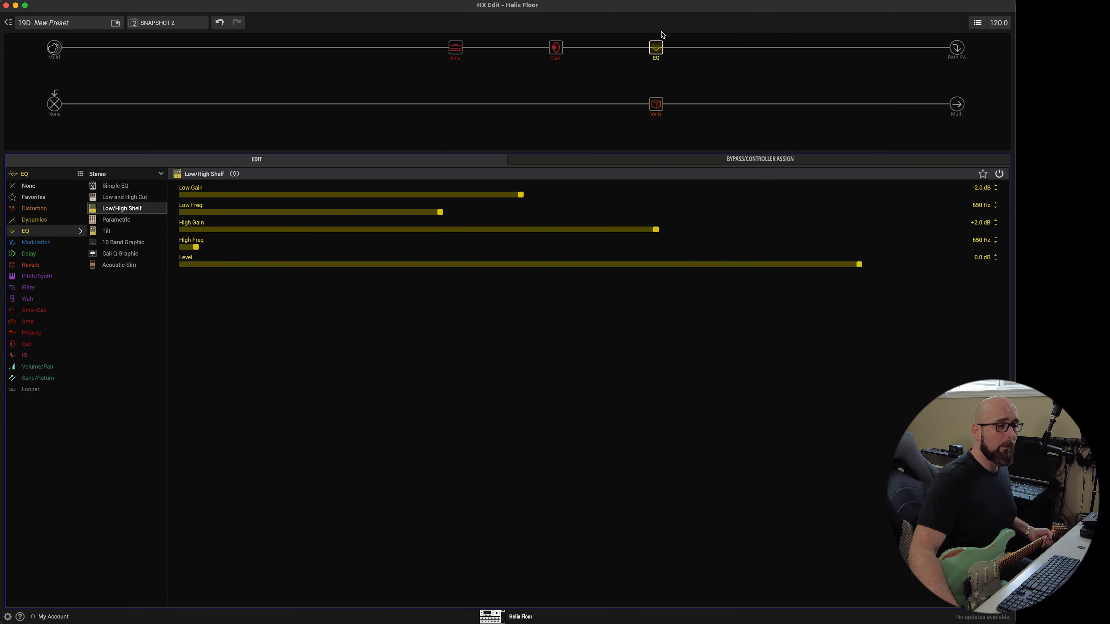
Step: Audition the tone with the Low/High Shelf EQ alternately bypassed and active
click(651, 40)
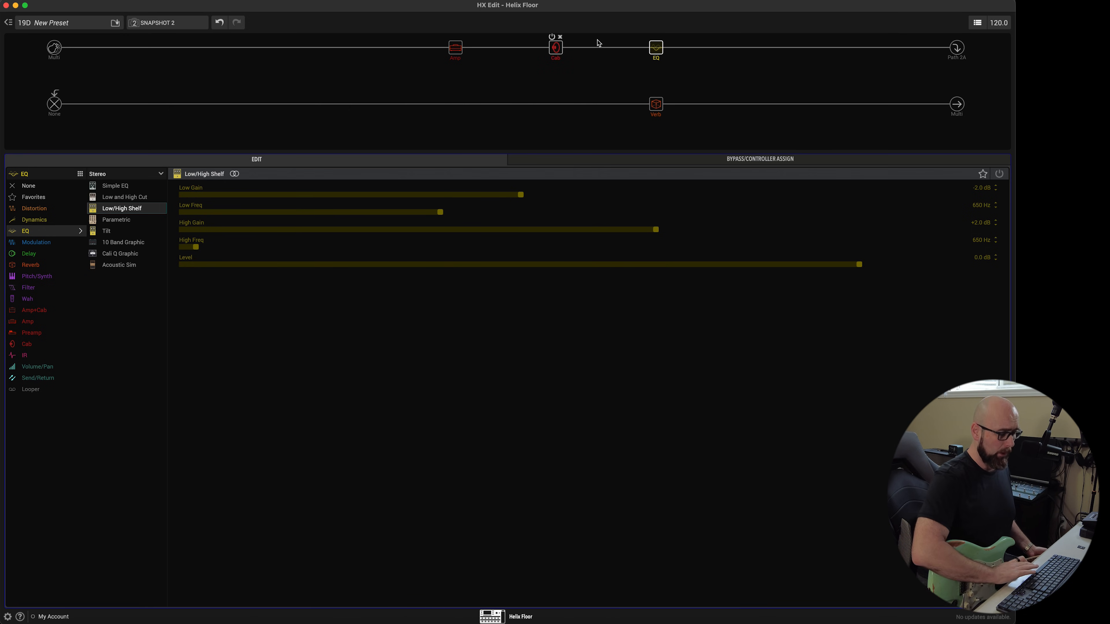
key(super+b)
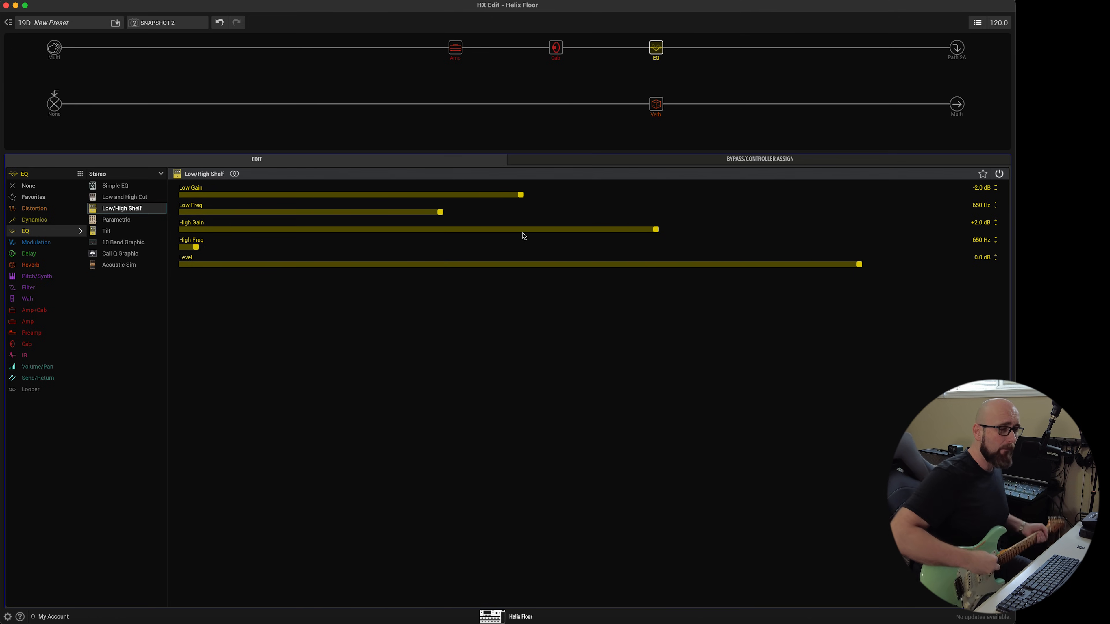
key(space)
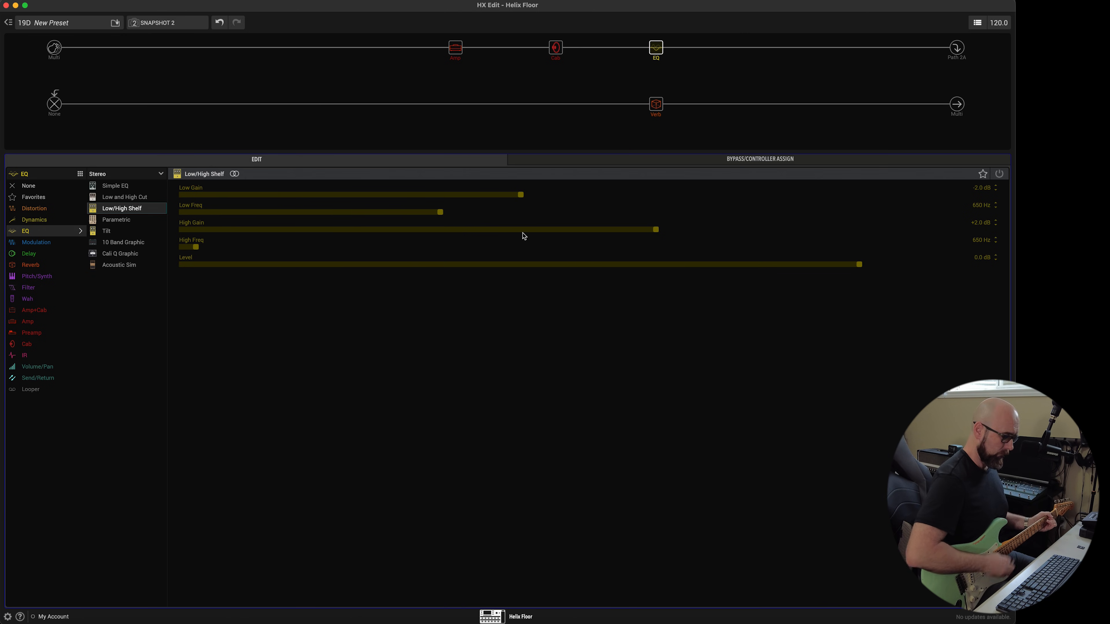
key(space)
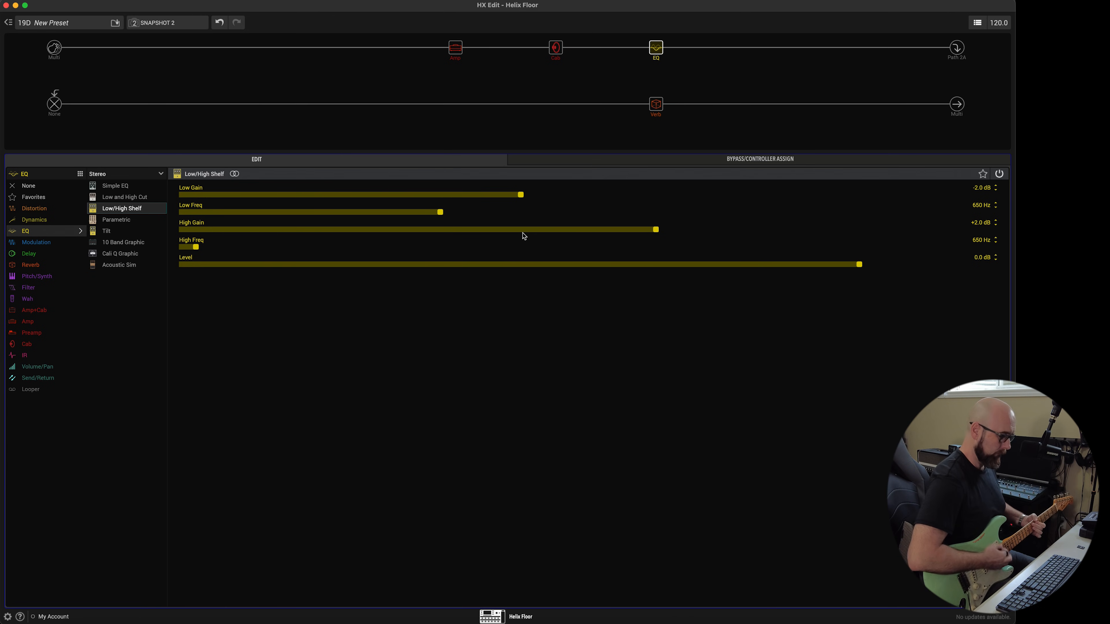
key(space)
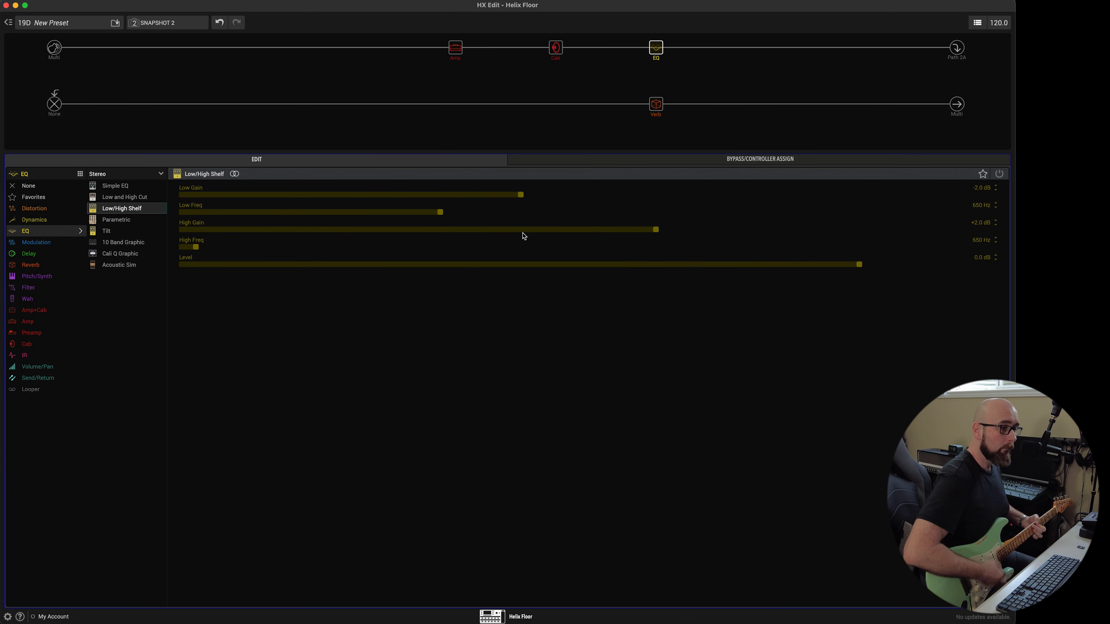
key(space)
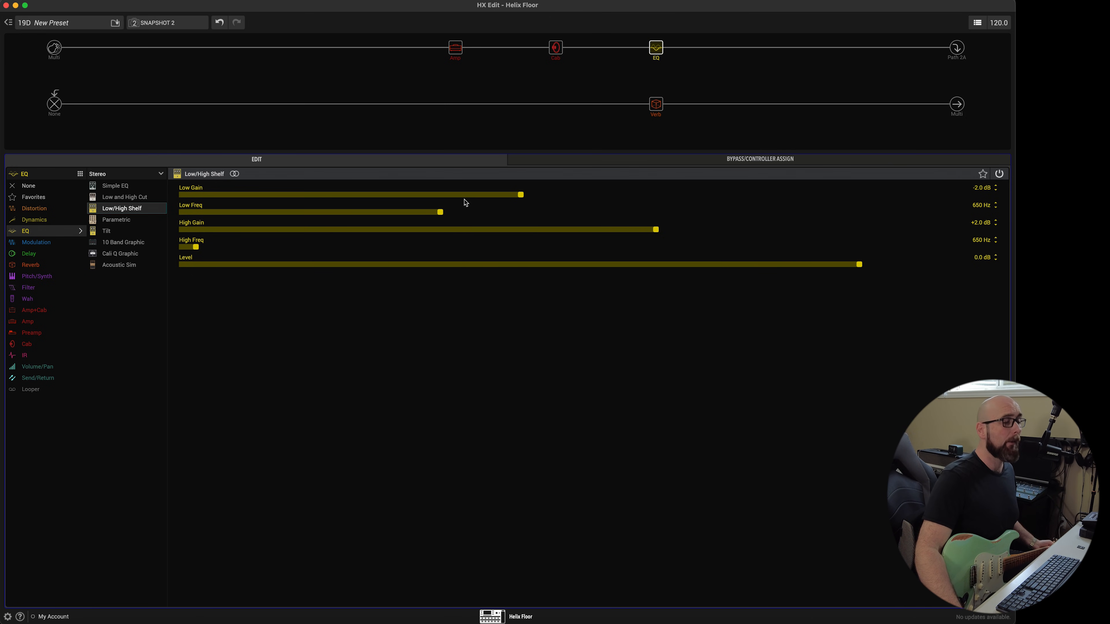
Step: Set the shelf EQ's Low Gain to -1.0 dB and compare the tone with the EQ bypassed and active
scroll(470, 195, up, 3)
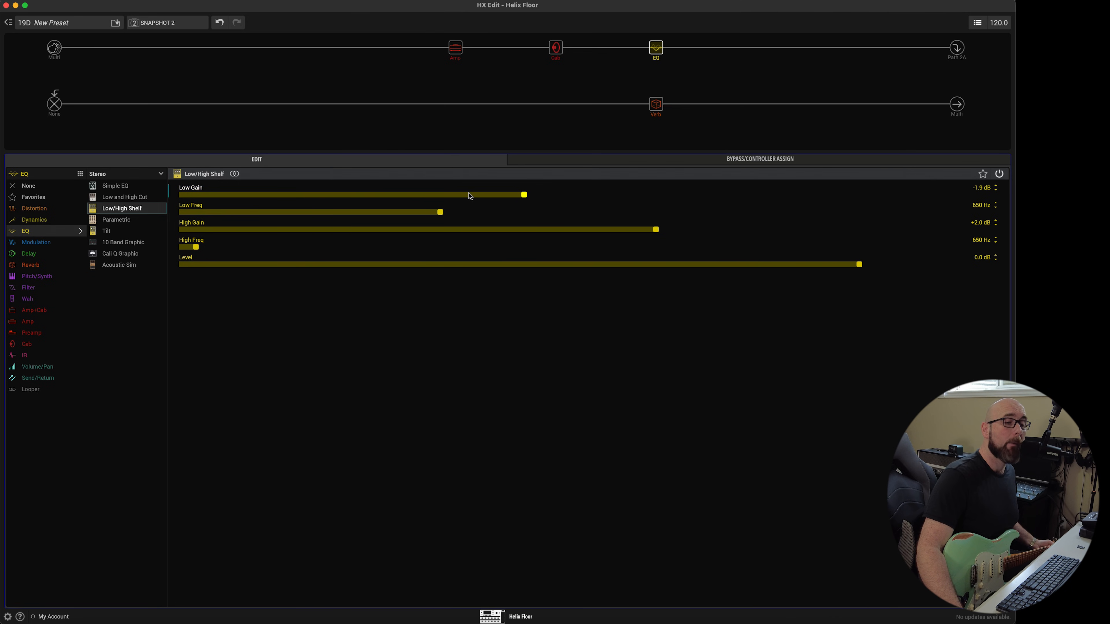
scroll(470, 196, up, 7)
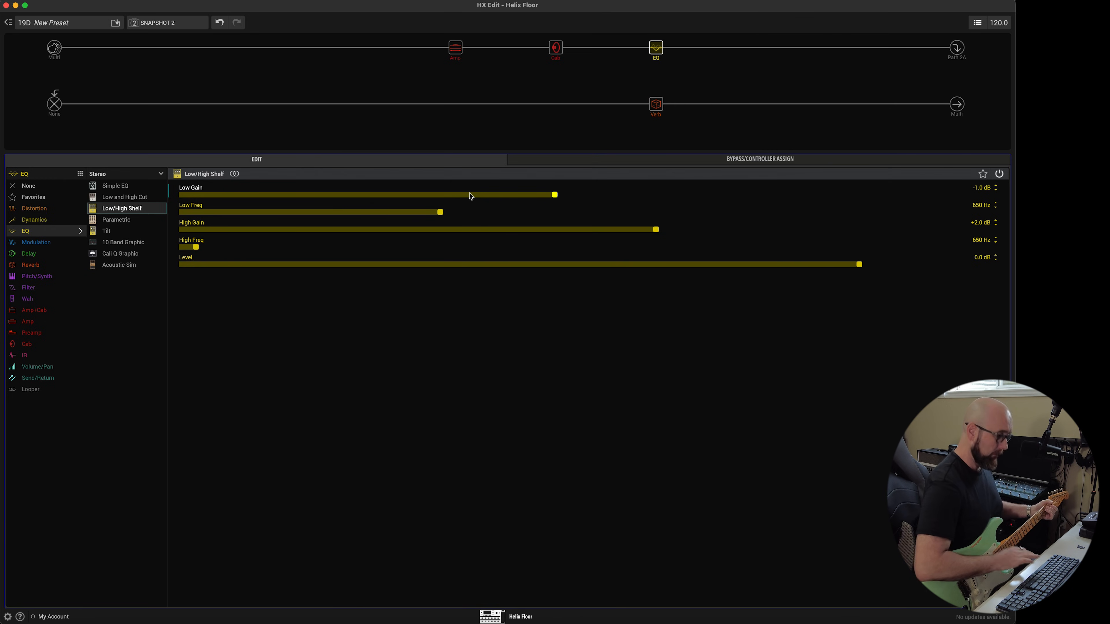
key(space)
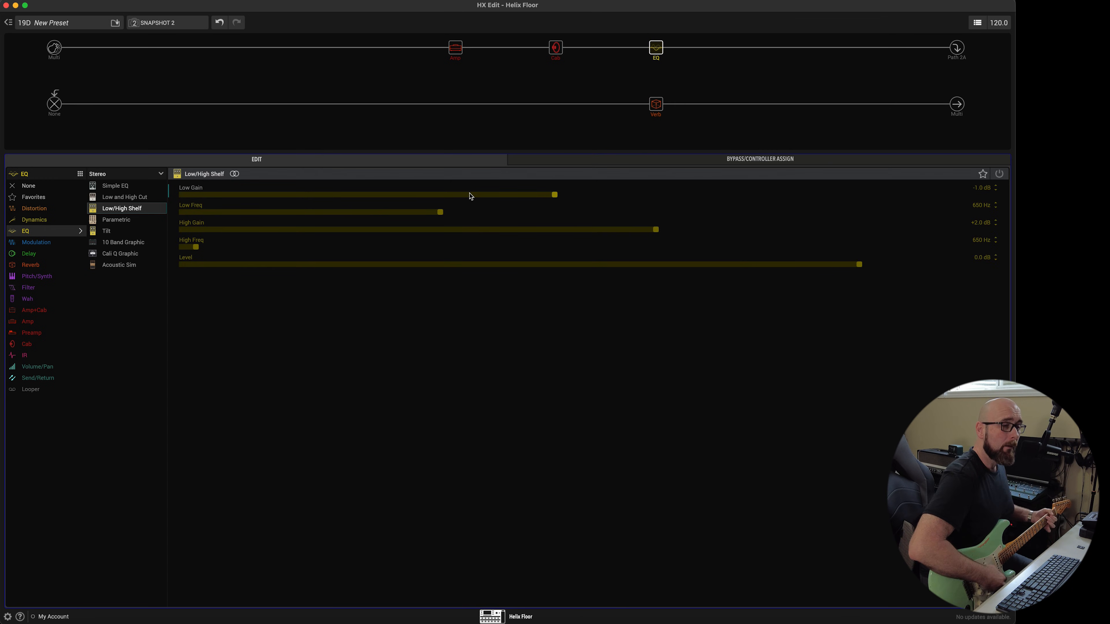
key(space)
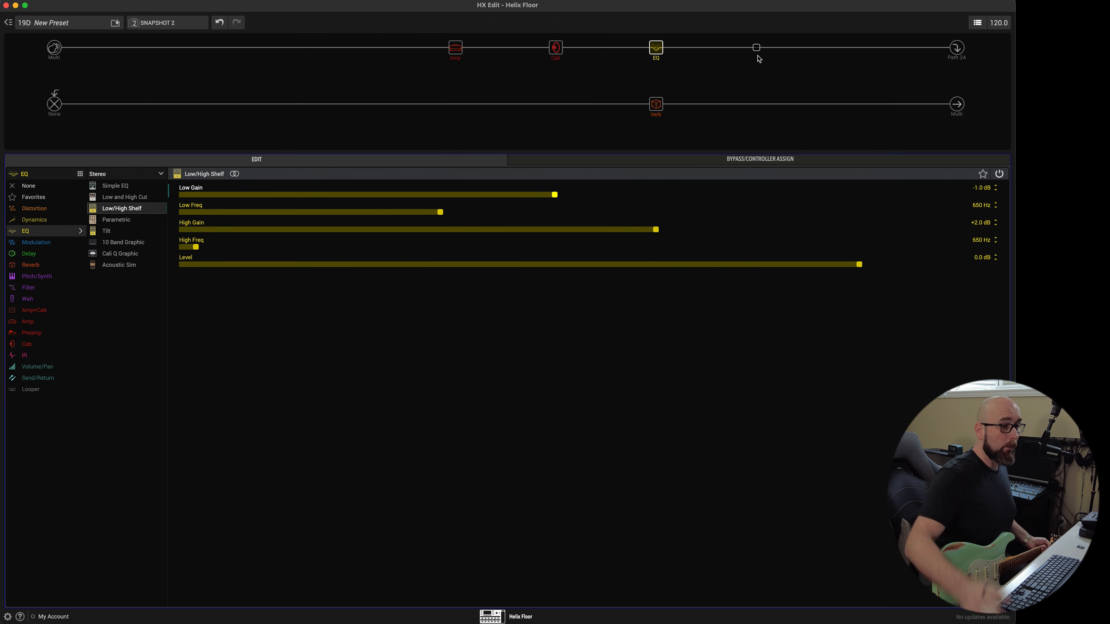
Step: Compare the tone with the reverb and shelf EQ bypassed and active, viewing the cab settings in between
click(653, 95)
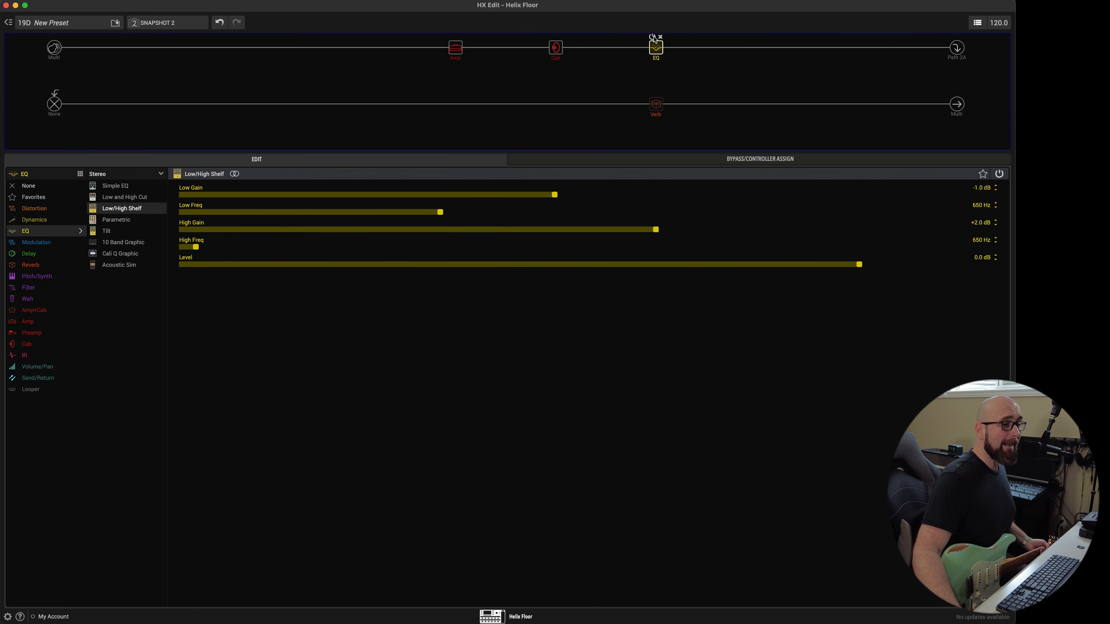
click(653, 37)
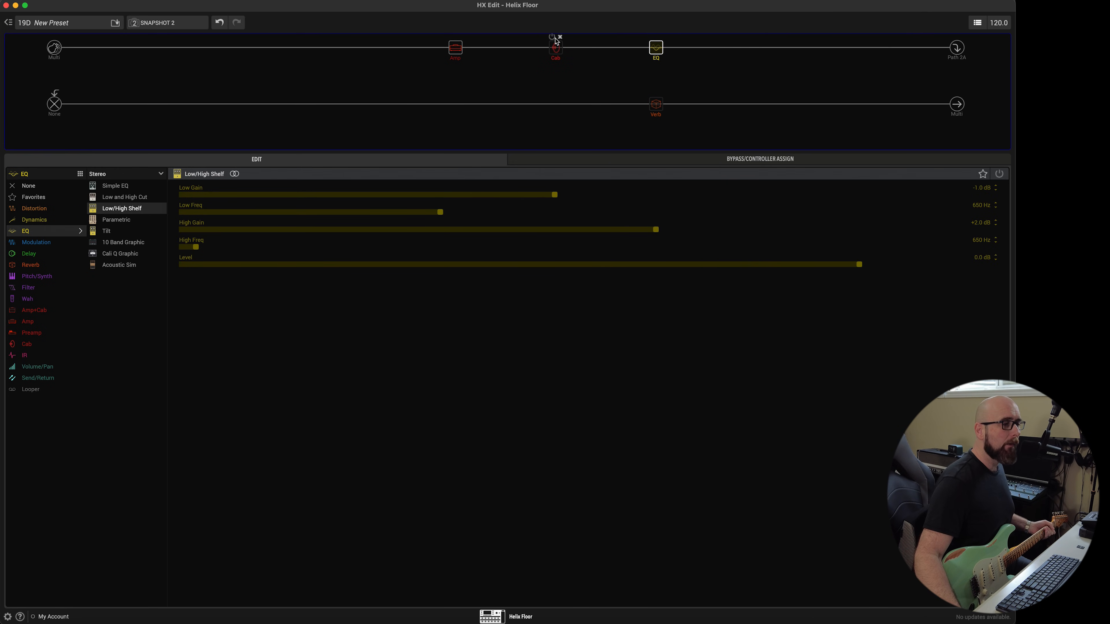
click(558, 57)
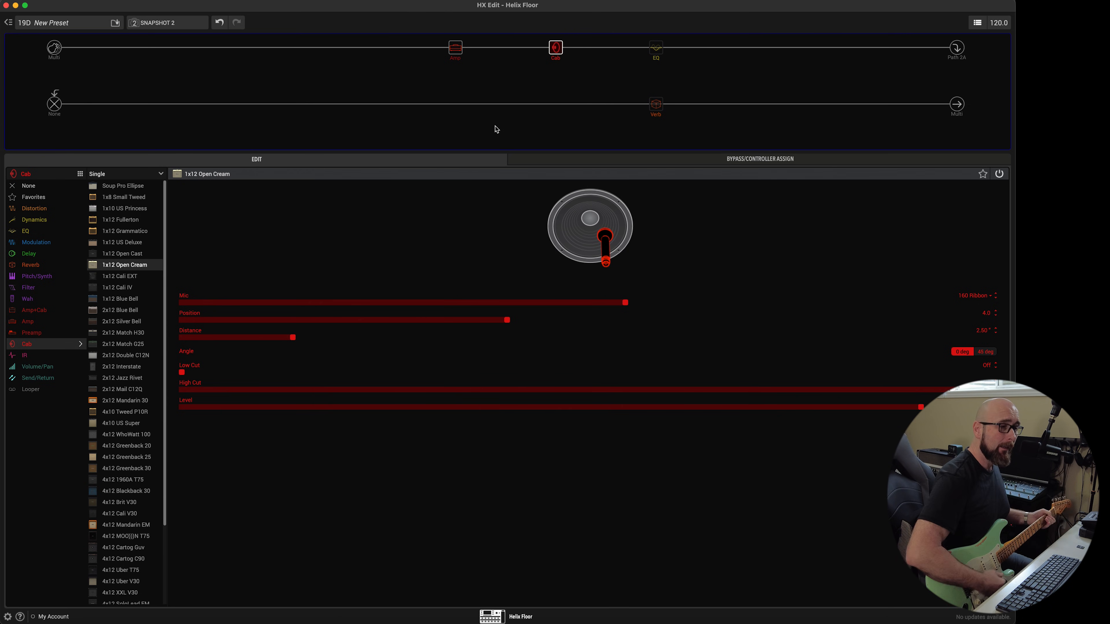
mouse_move(655, 99)
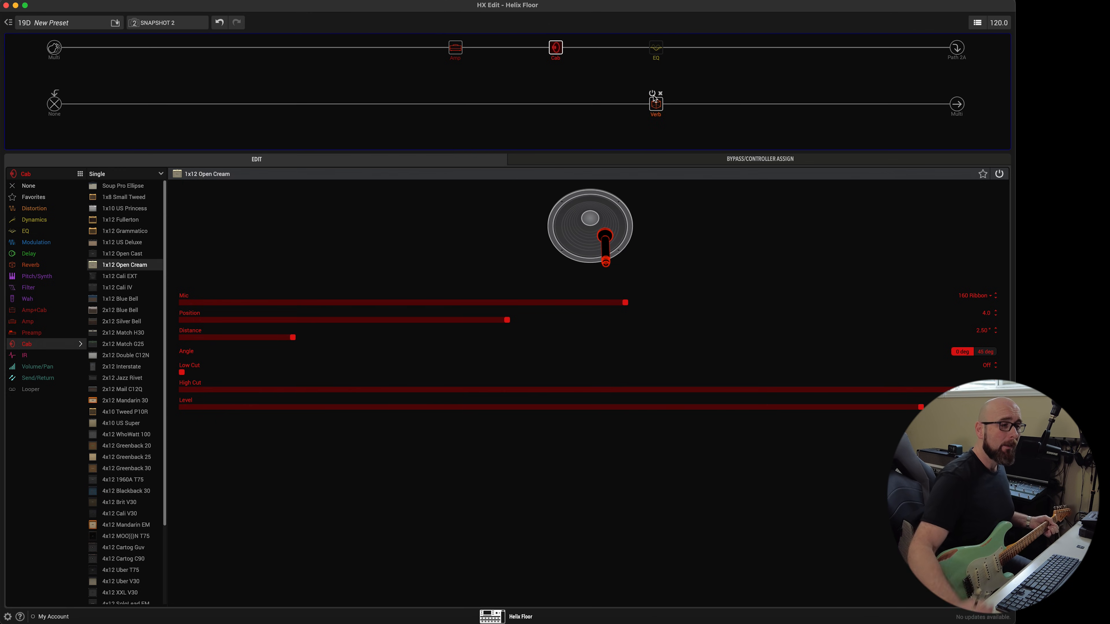
click(656, 43)
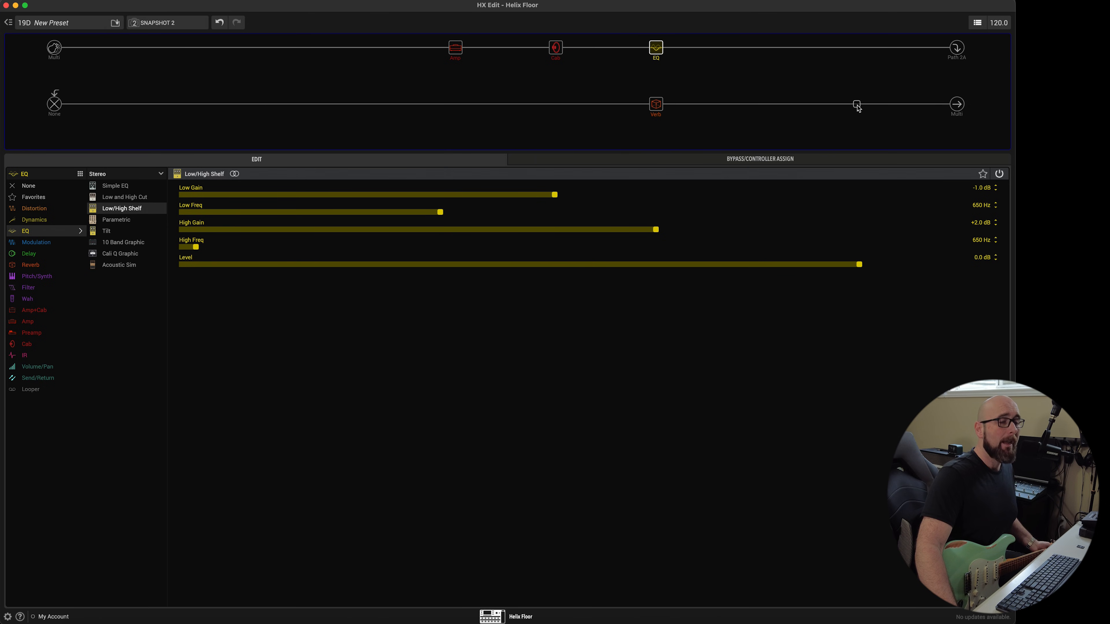
Step: Add an LA Studio Comp block near the end of the lower path and make it stereo
click(857, 105)
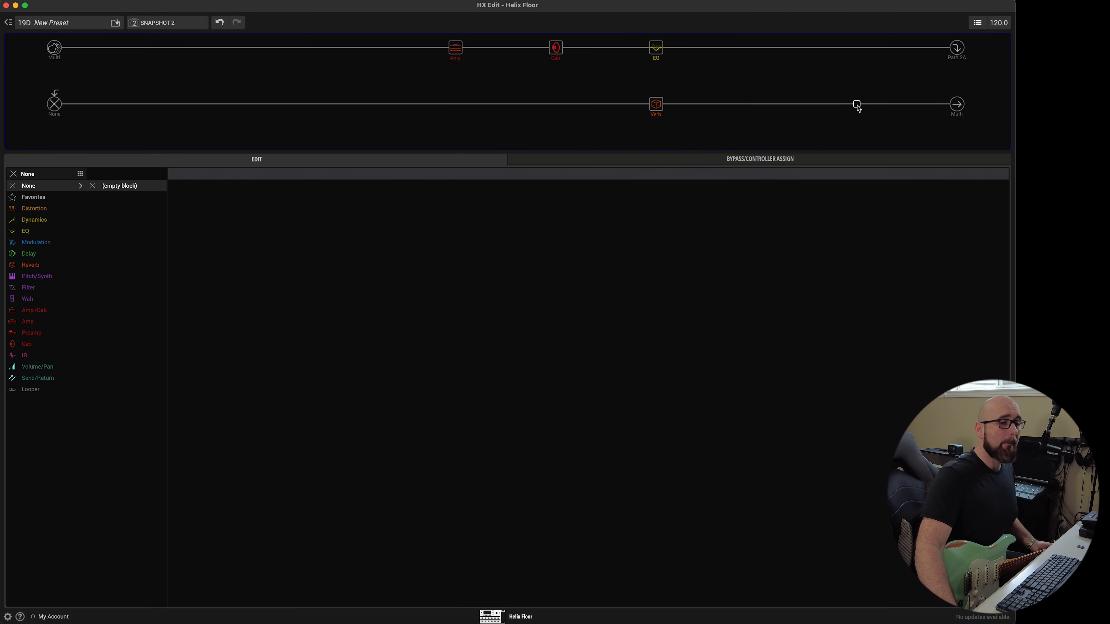
click(34, 224)
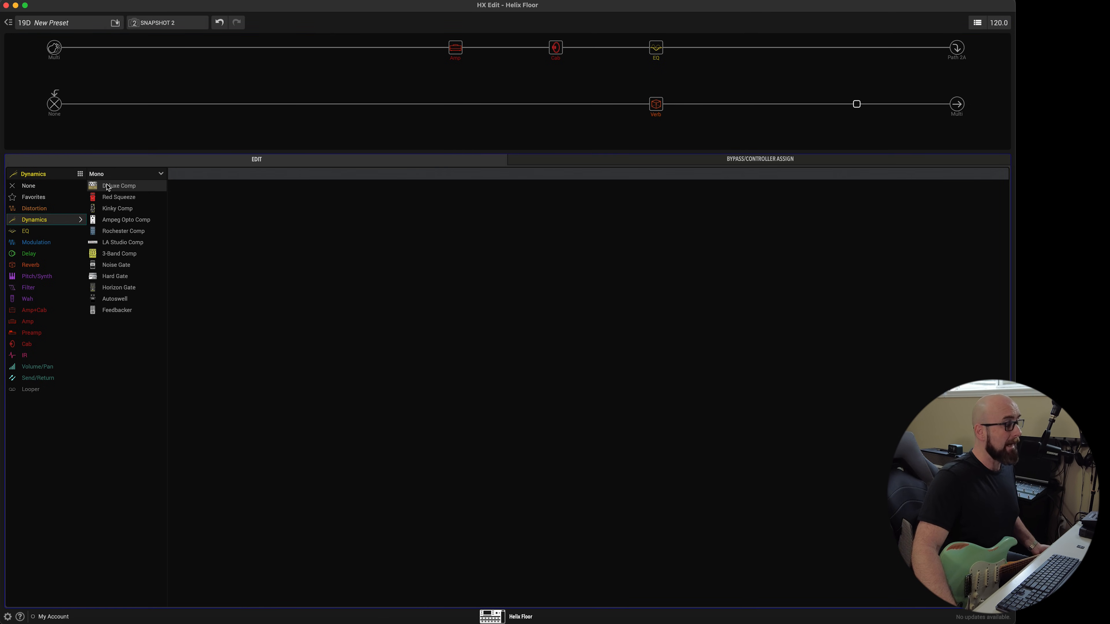
click(658, 114)
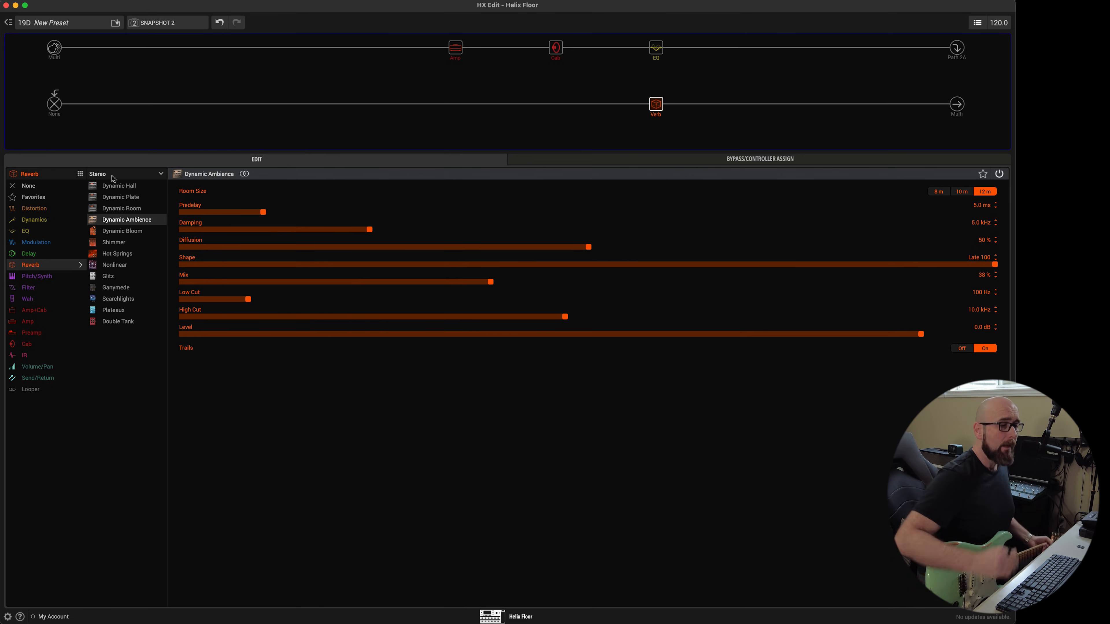
click(842, 105)
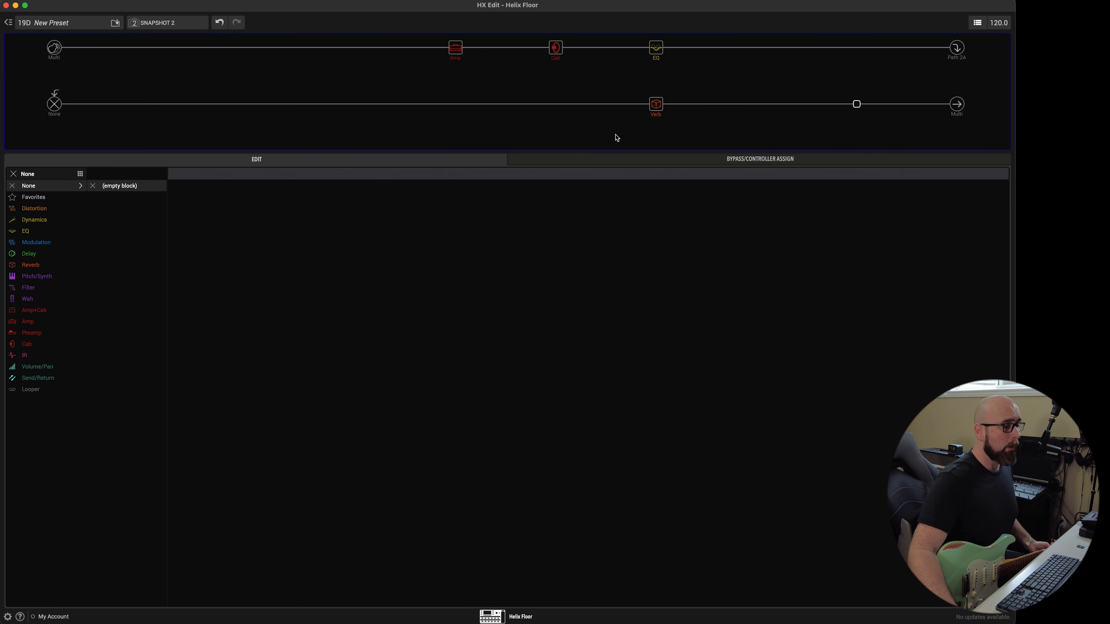
click(48, 218)
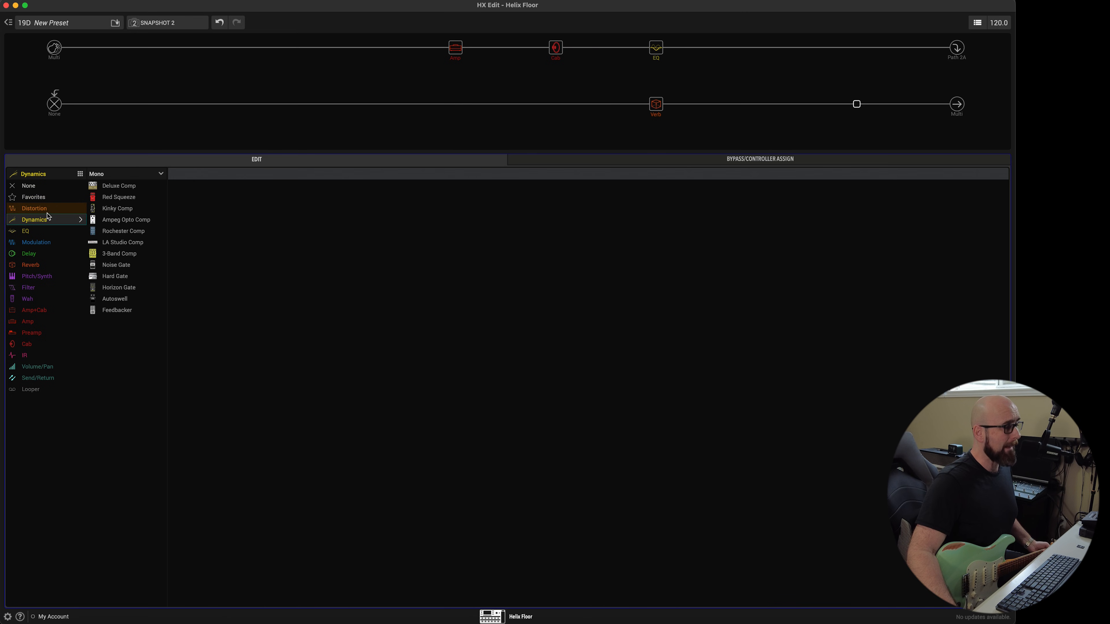
click(132, 243)
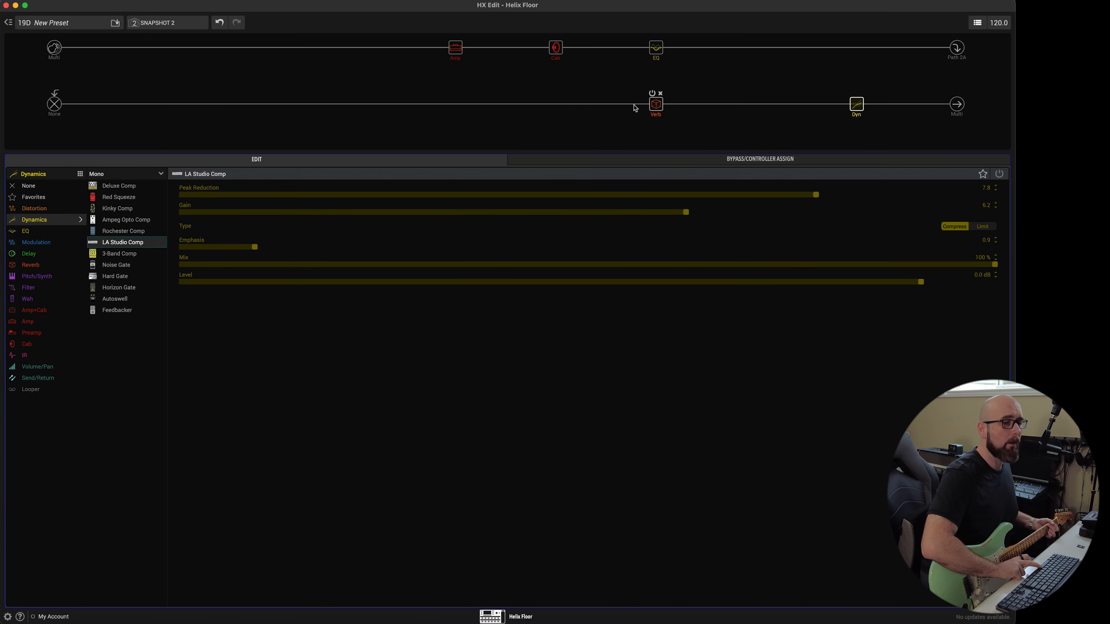
click(109, 173)
click(109, 197)
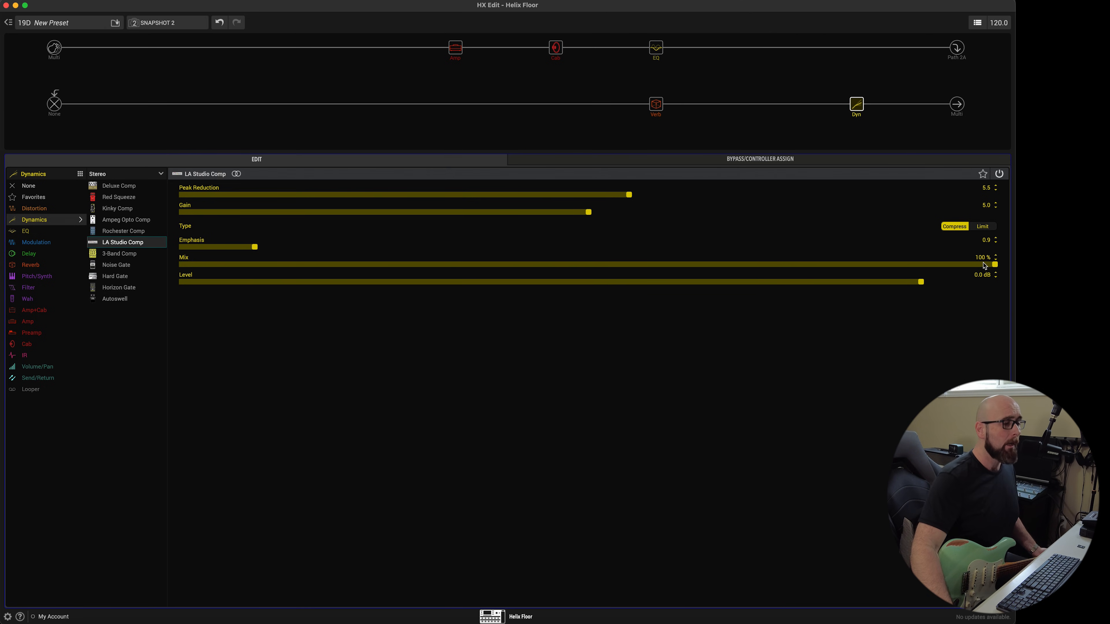
Step: Lower the LA Studio Comp's Peak Reduction to 4.5 and compare the tone with the compressor bypassed and active
drag(629, 194, 589, 194)
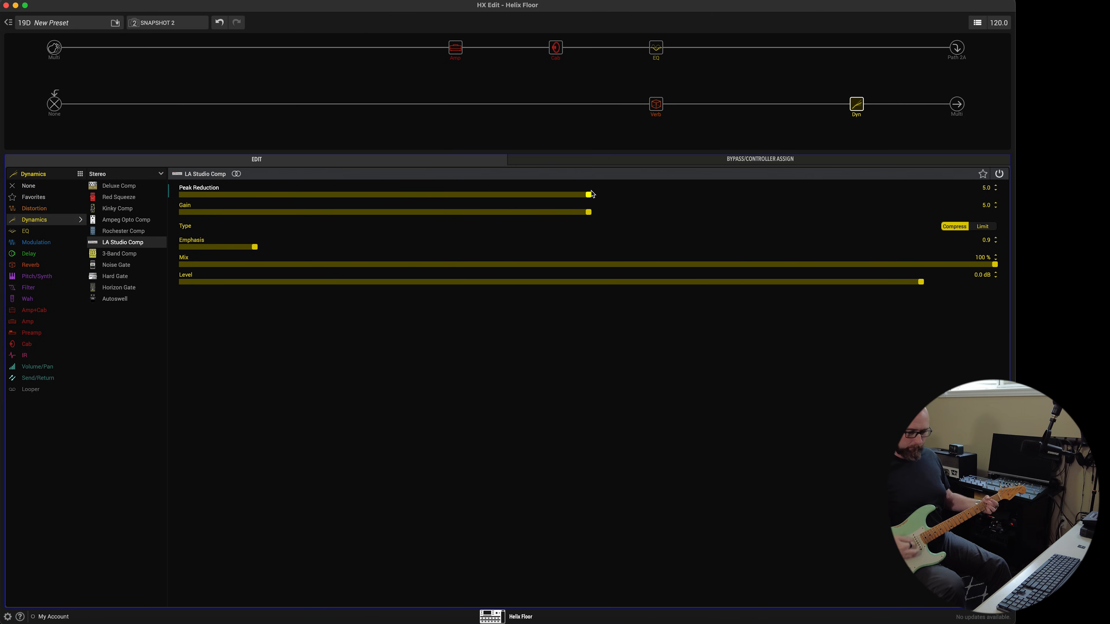
drag(589, 194, 548, 195)
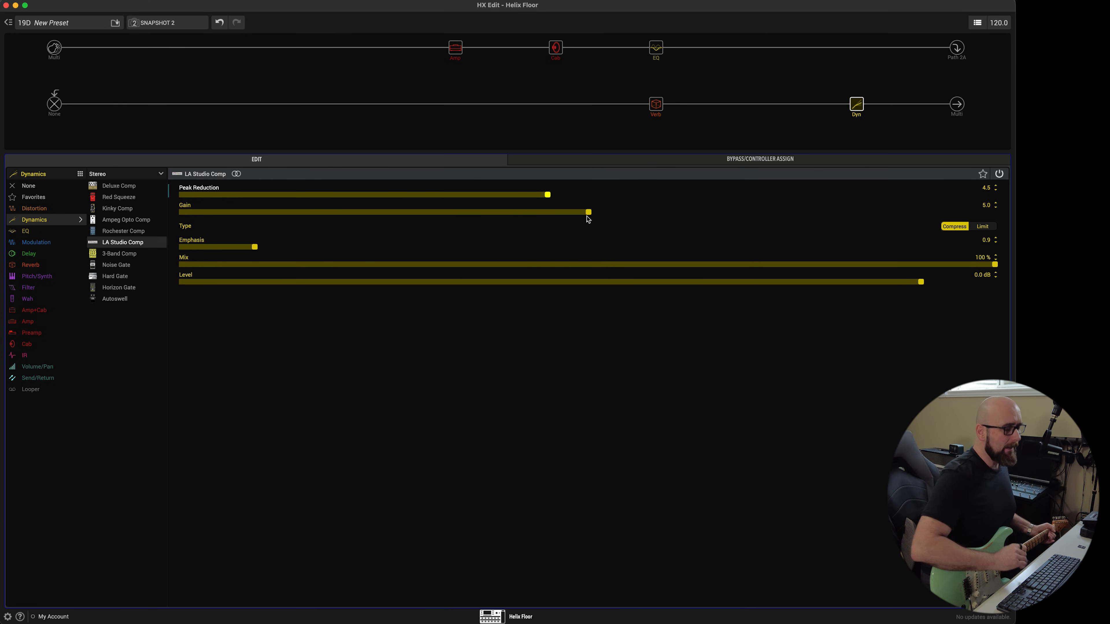
key(space)
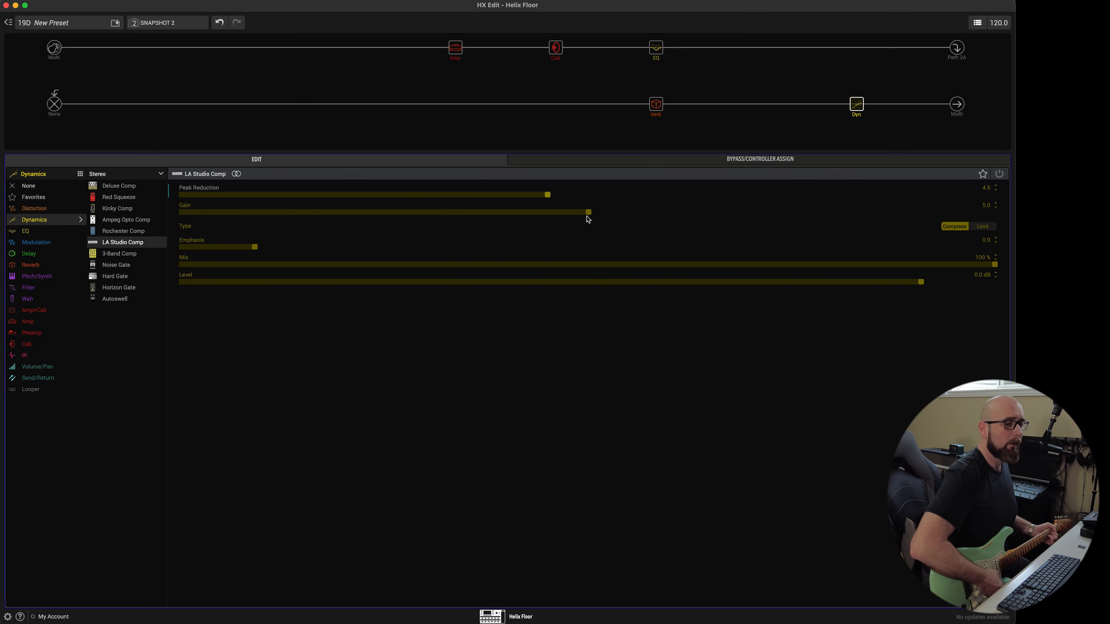
key(space)
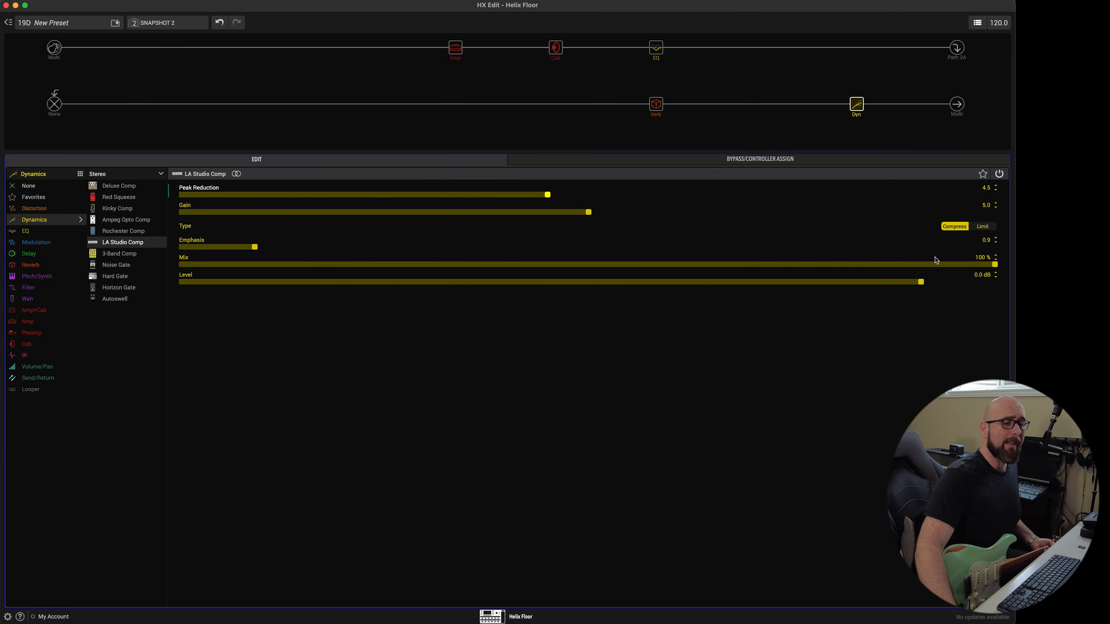
Step: Set the LA Studio Comp's Level to -2.0 dB and compare its loudness with the compressor bypassed and active
drag(934, 279, 932, 279)
scroll(933, 279, down, 5)
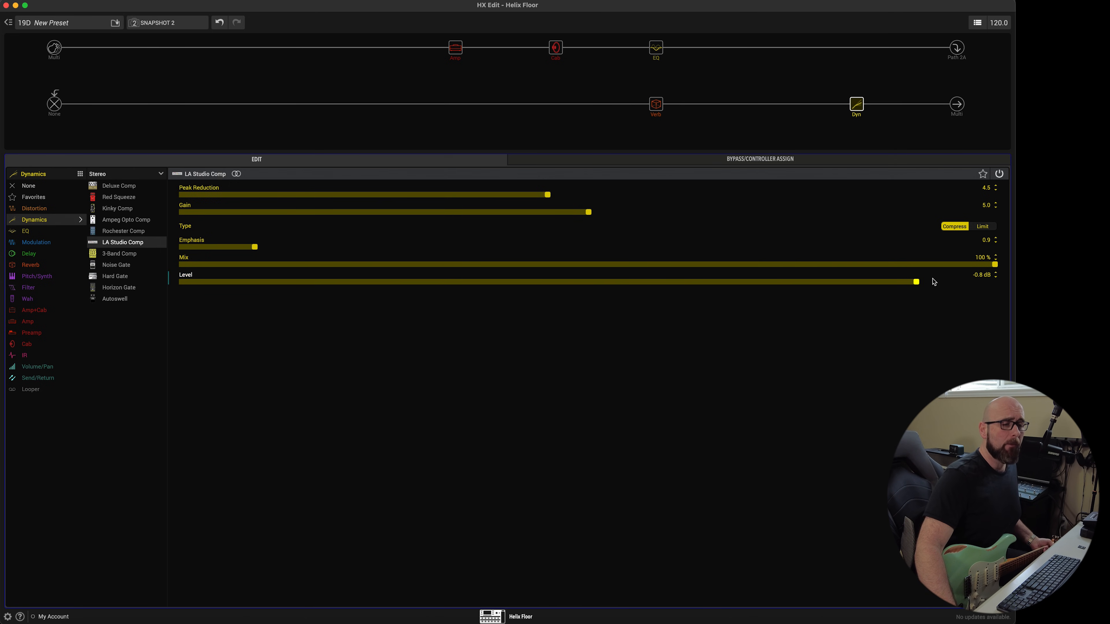
scroll(933, 282, down, 3)
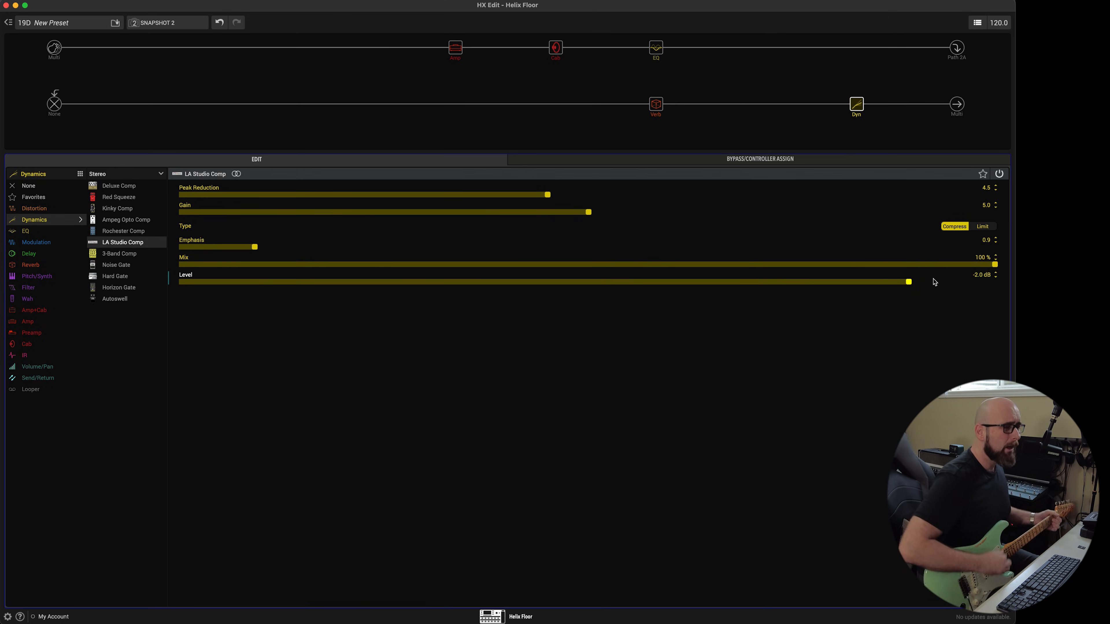
key(space)
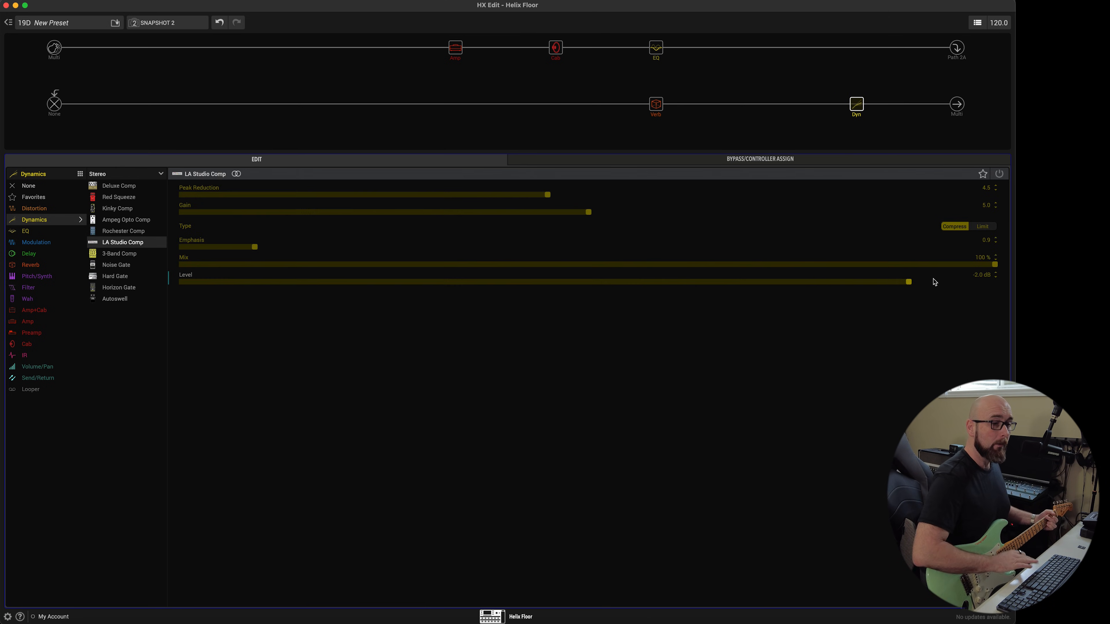
key(space)
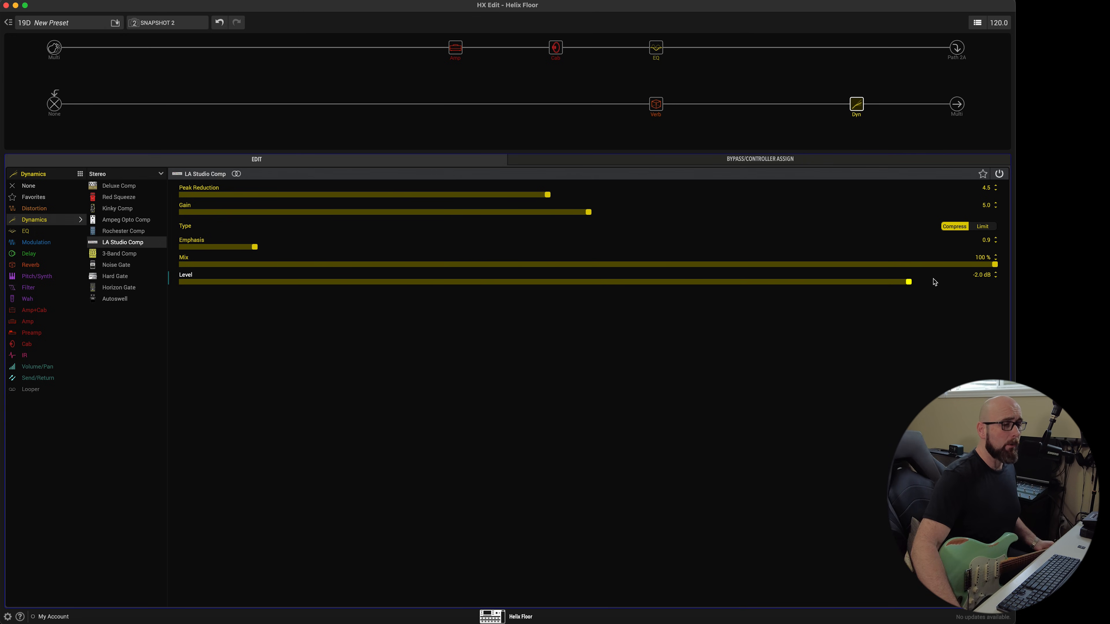
Step: Add a stereo Transistor Tape delay directly before the reverb on the lower path, and toggle its note sync off and back on
click(554, 104)
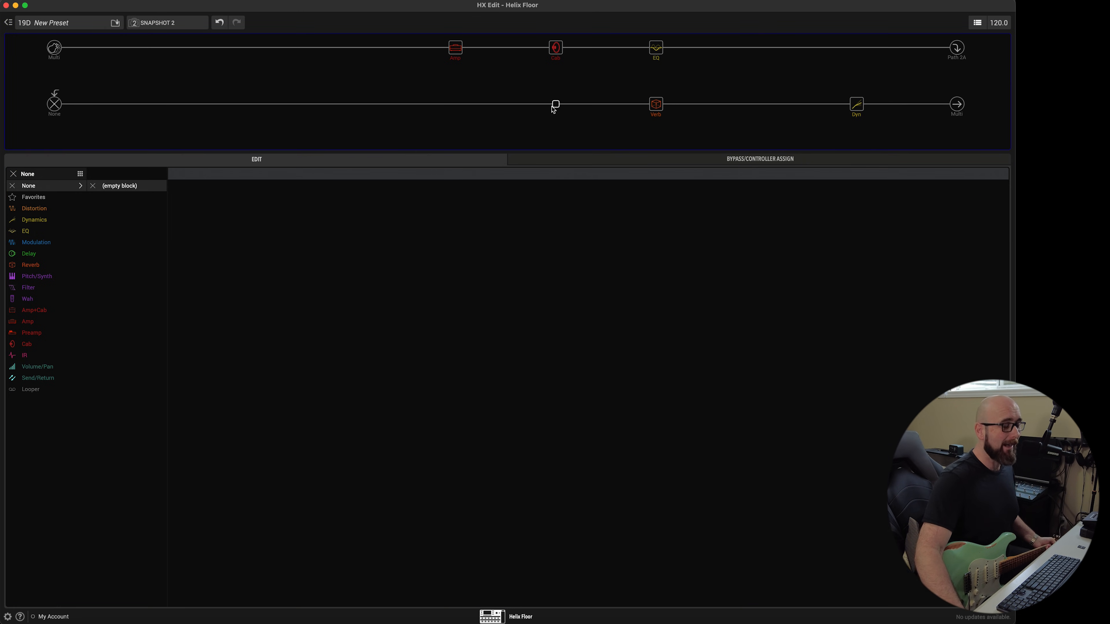
click(48, 253)
click(141, 174)
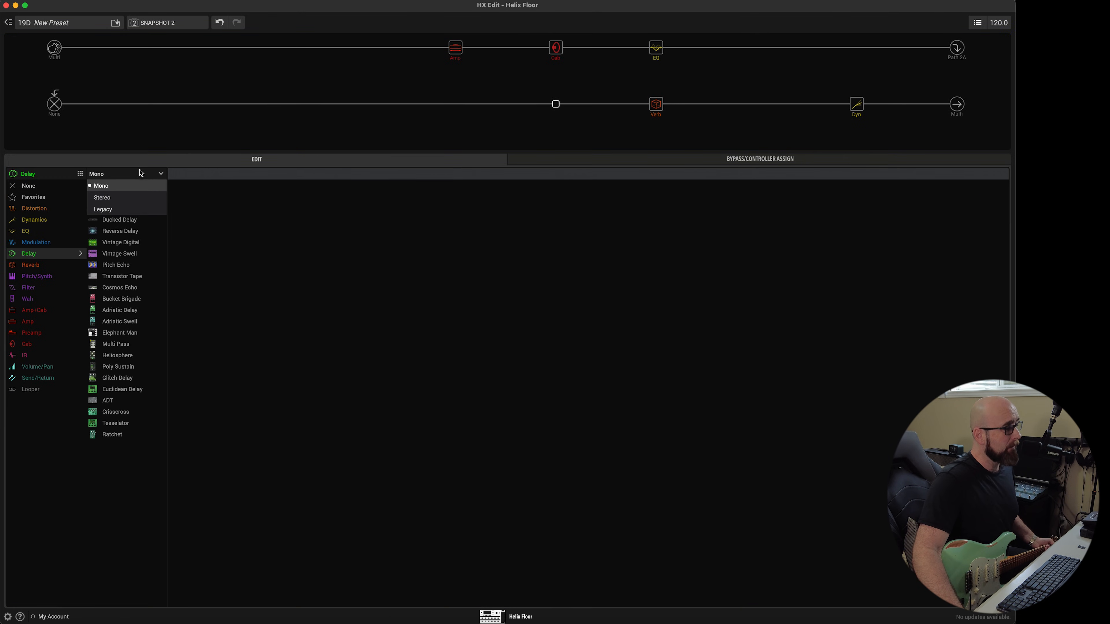
click(129, 197)
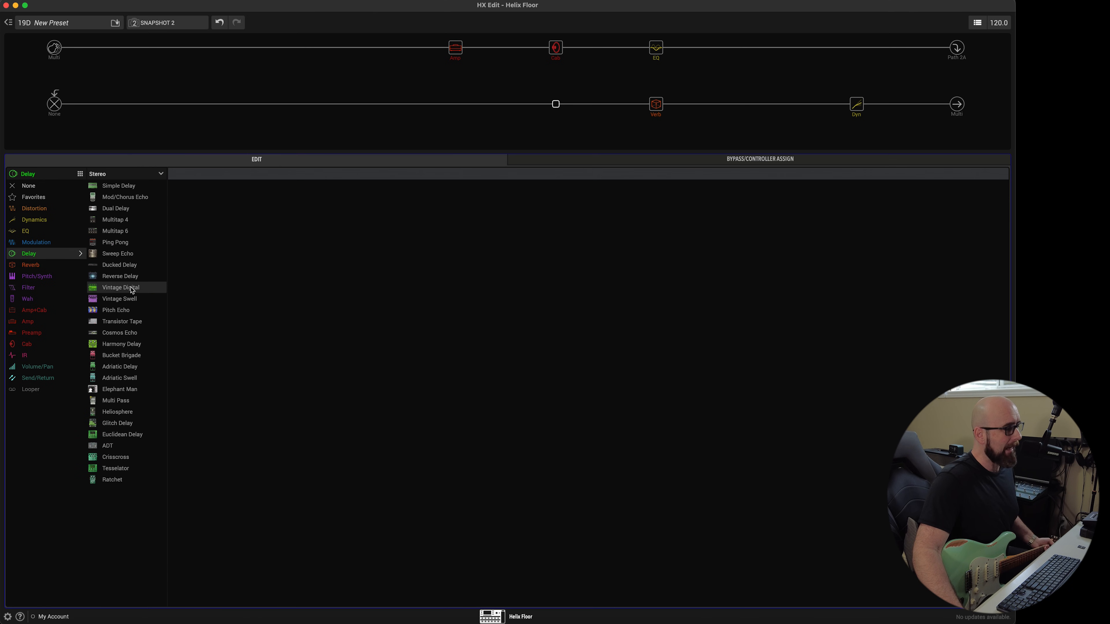
click(124, 326)
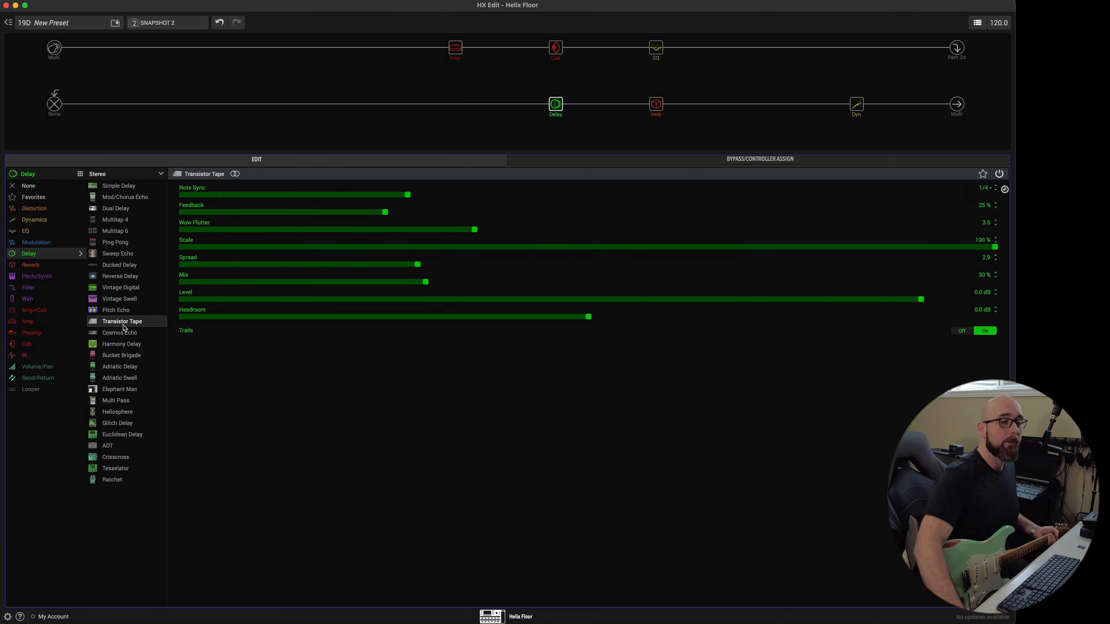
click(1005, 190)
click(1006, 190)
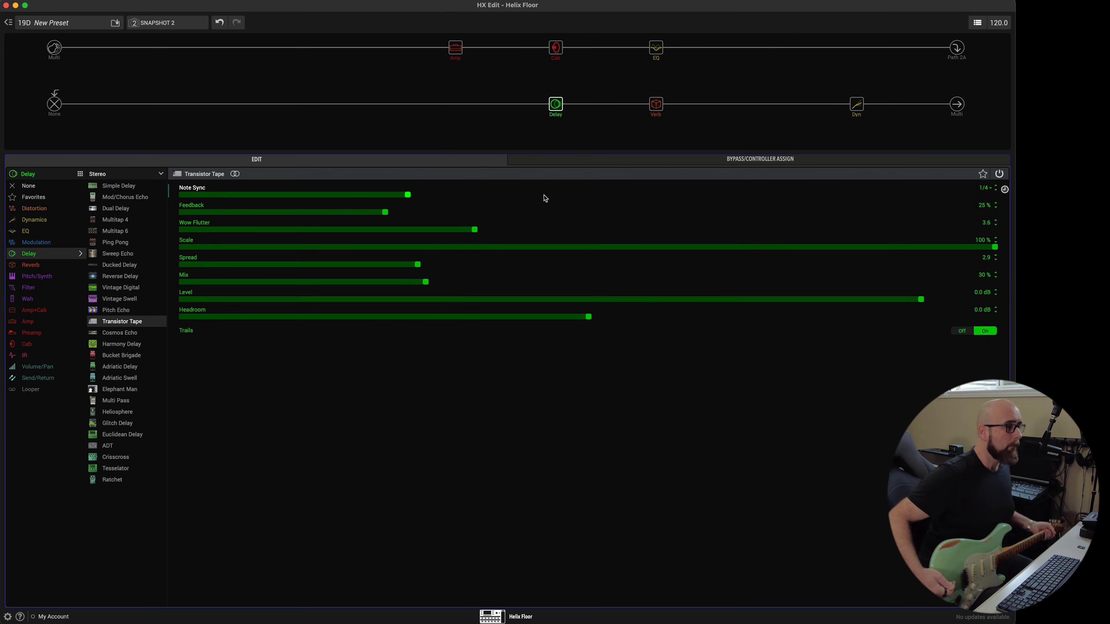
Step: Review the settings of the Low/High Shelf EQ and the LA Studio Comp blocks
mouse_move(643, 95)
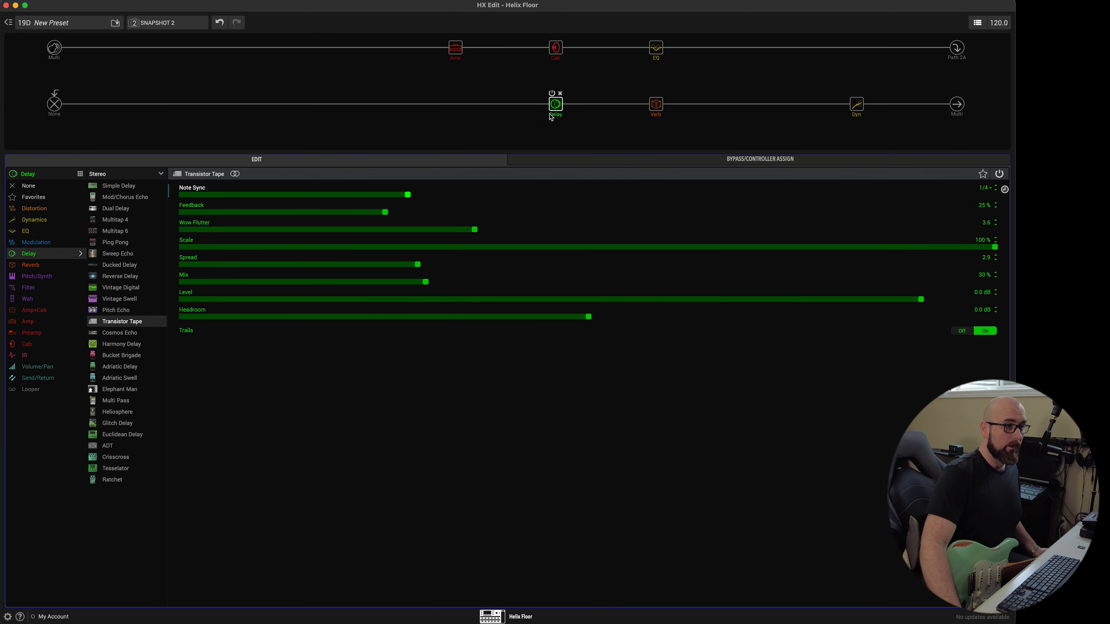
click(657, 49)
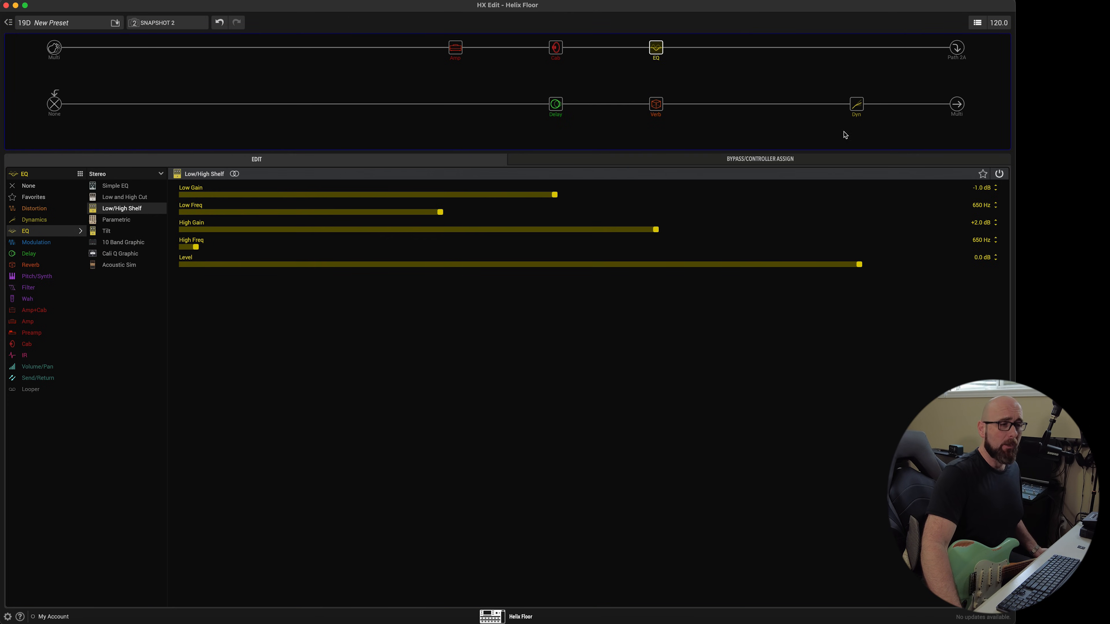
click(856, 107)
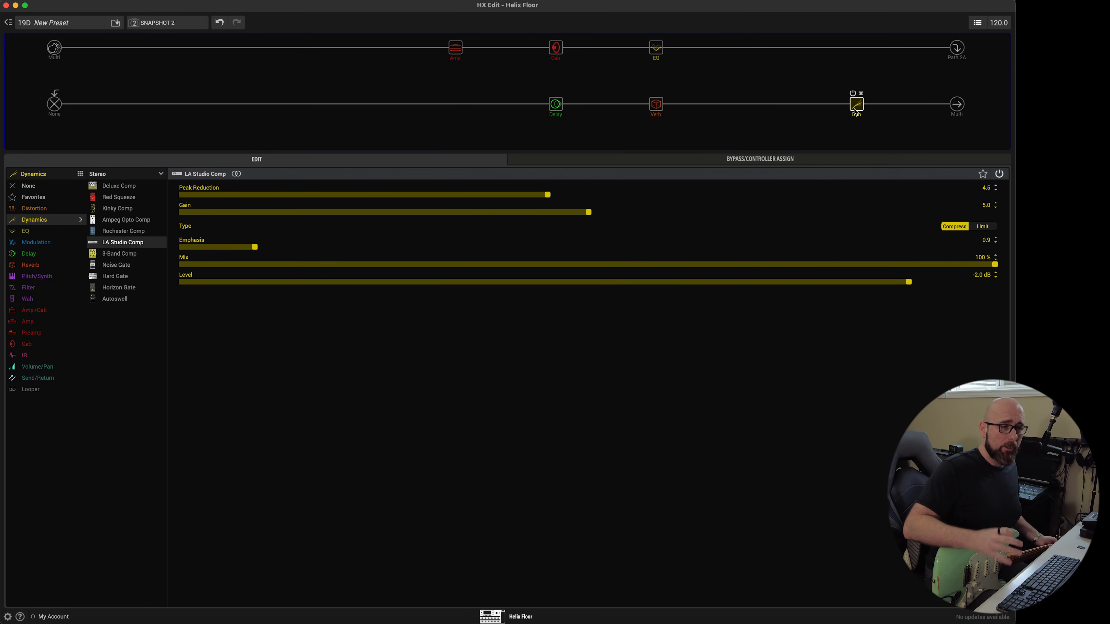
Step: Add a stereo Parametric EQ block between the reverb and the compressor on the lower path, and open the cab block's settings
click(758, 106)
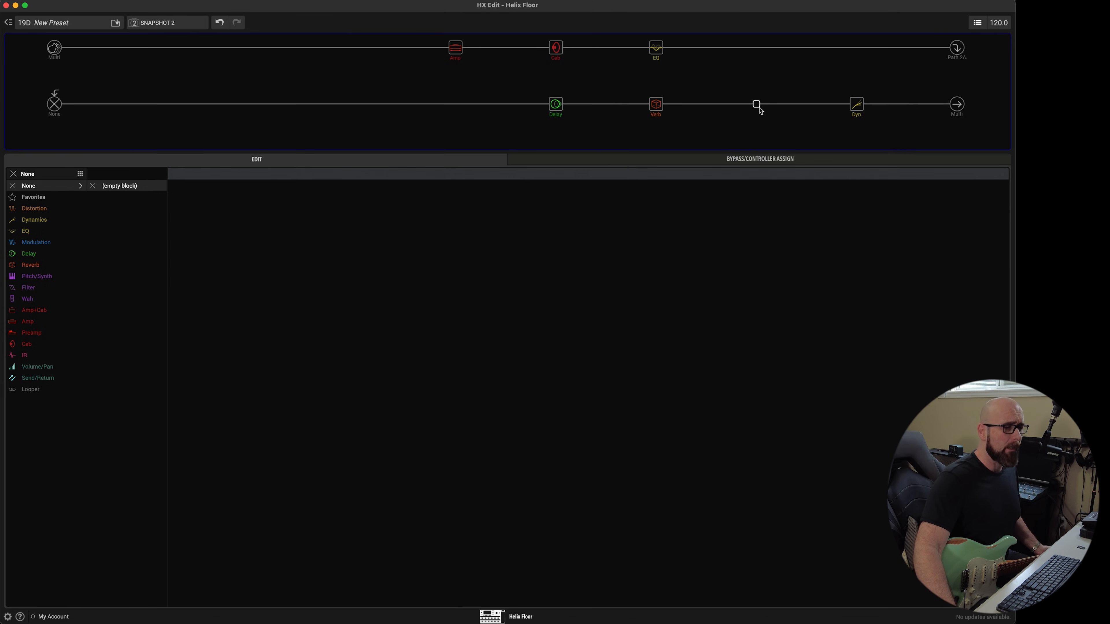
click(49, 231)
click(103, 175)
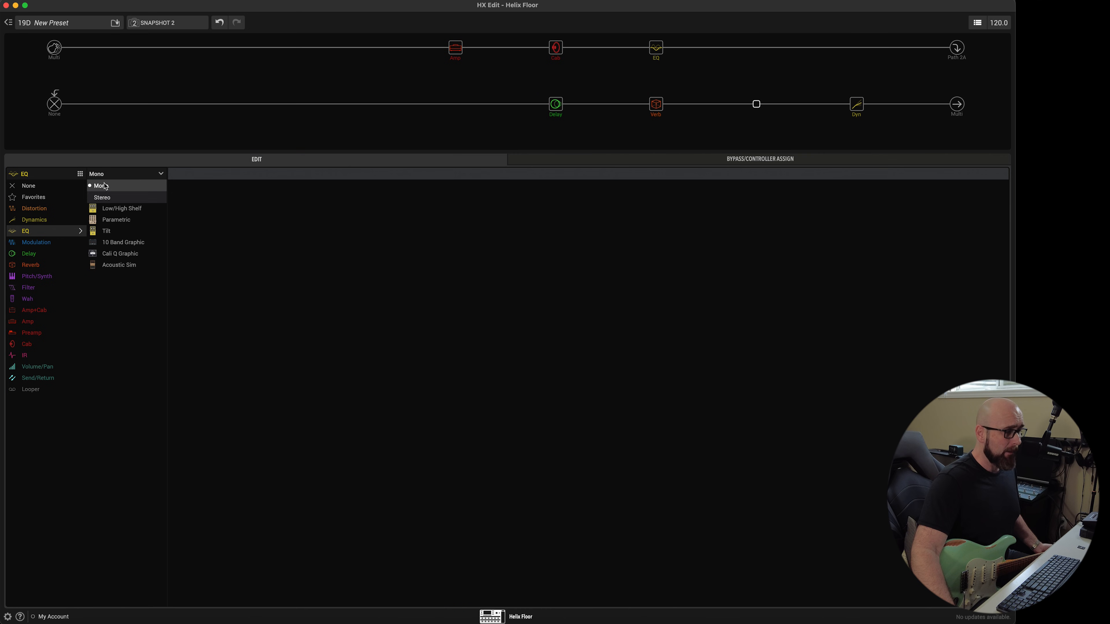
click(103, 197)
click(558, 120)
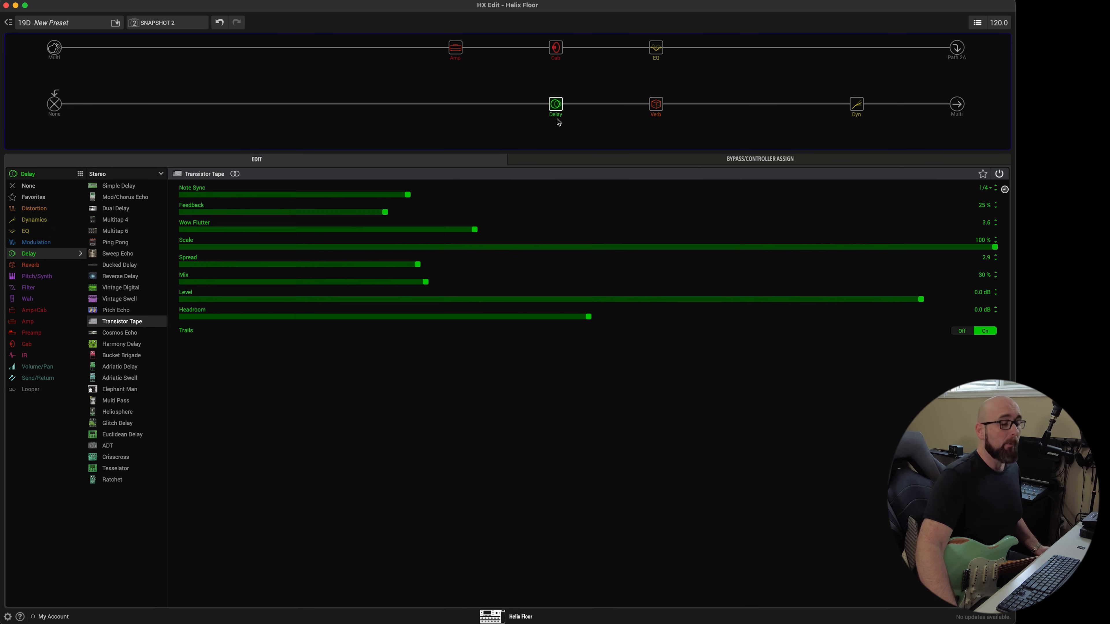
click(736, 105)
click(25, 232)
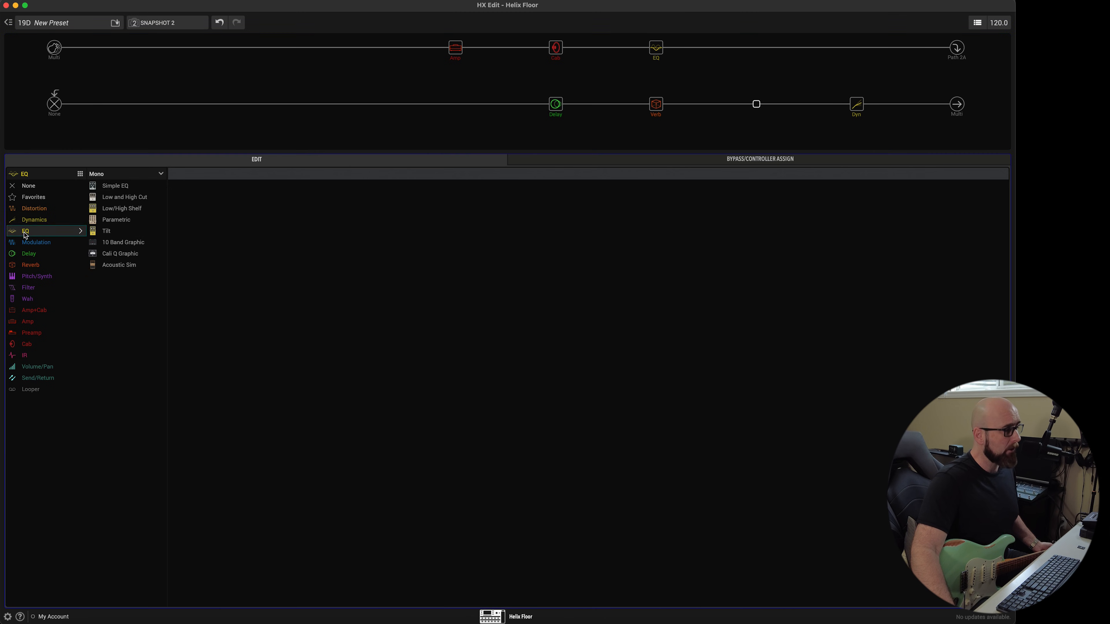
click(110, 173)
click(109, 197)
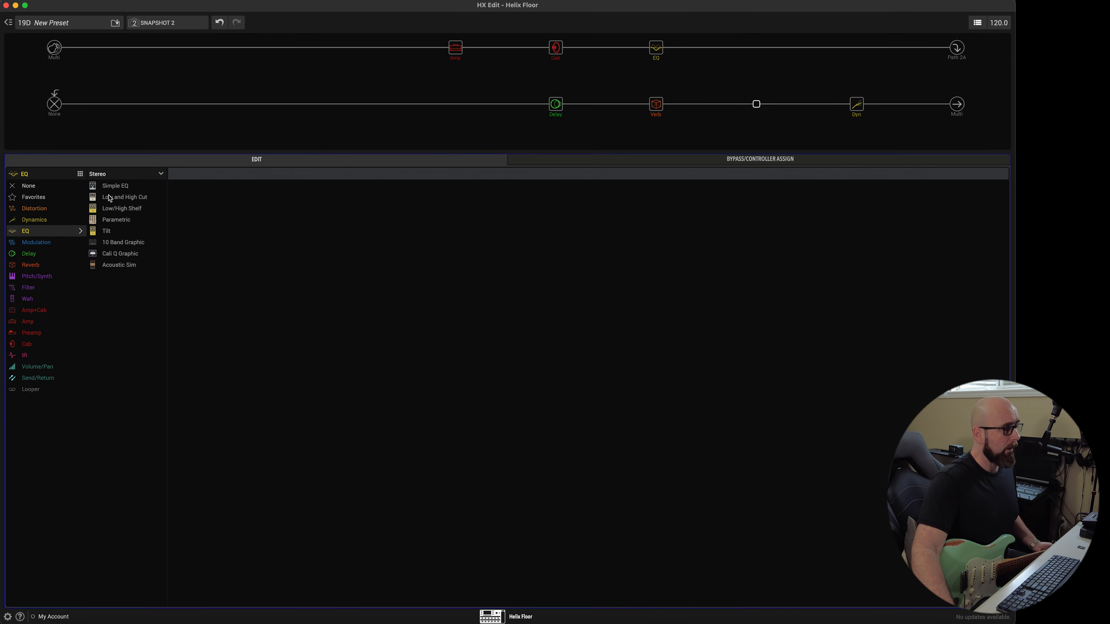
click(117, 220)
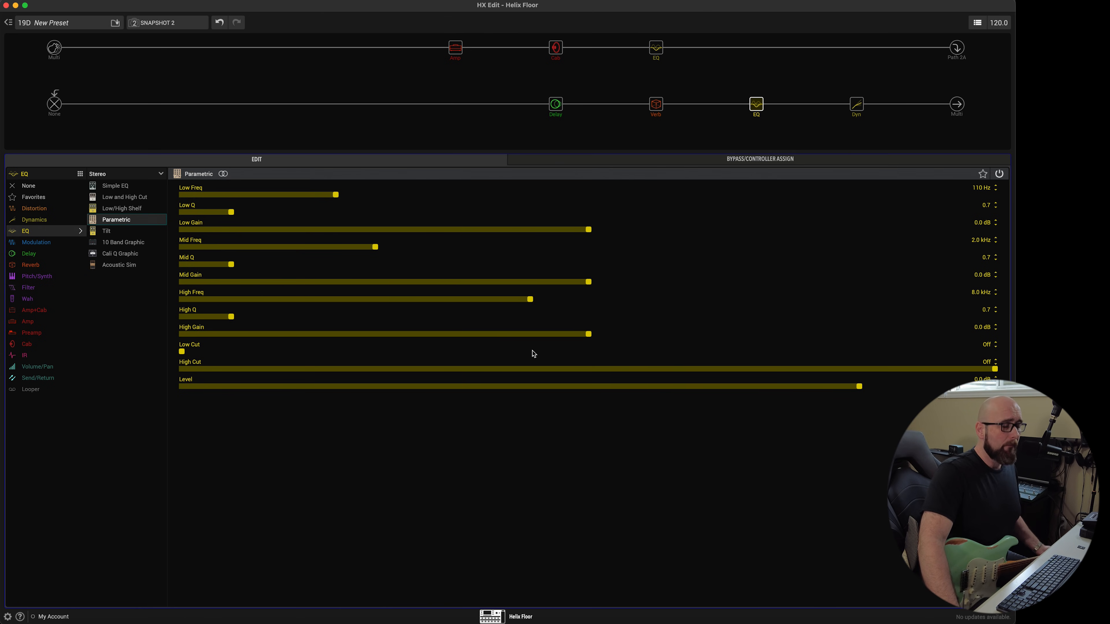
click(553, 49)
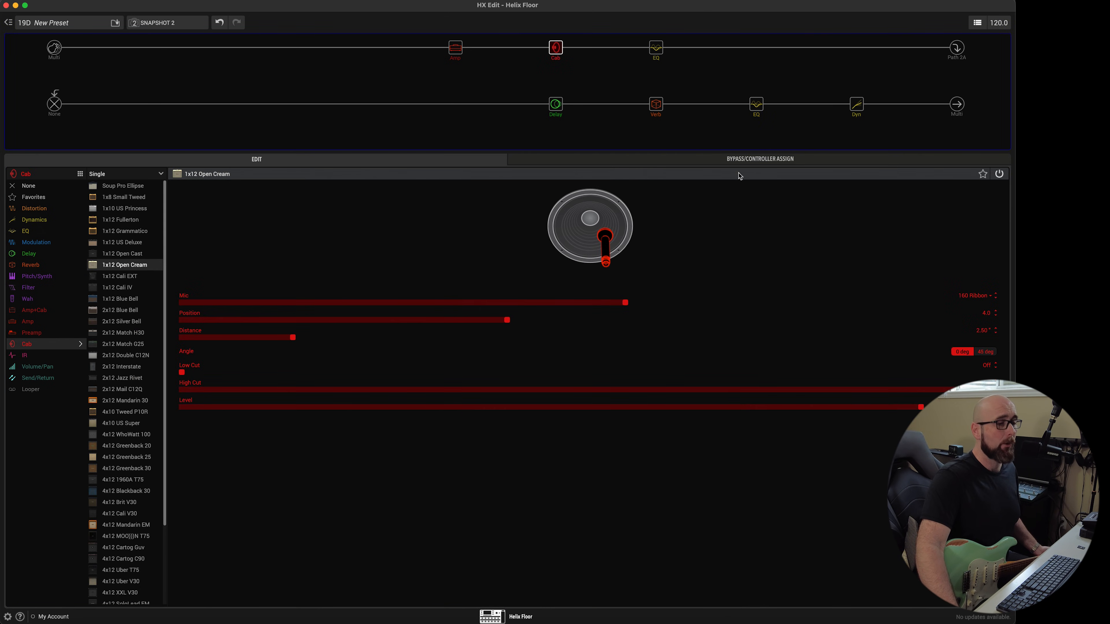
Step: Set the Parametric EQ's Low Cut to 100 Hz and High Cut to 12.0 kHz
click(759, 107)
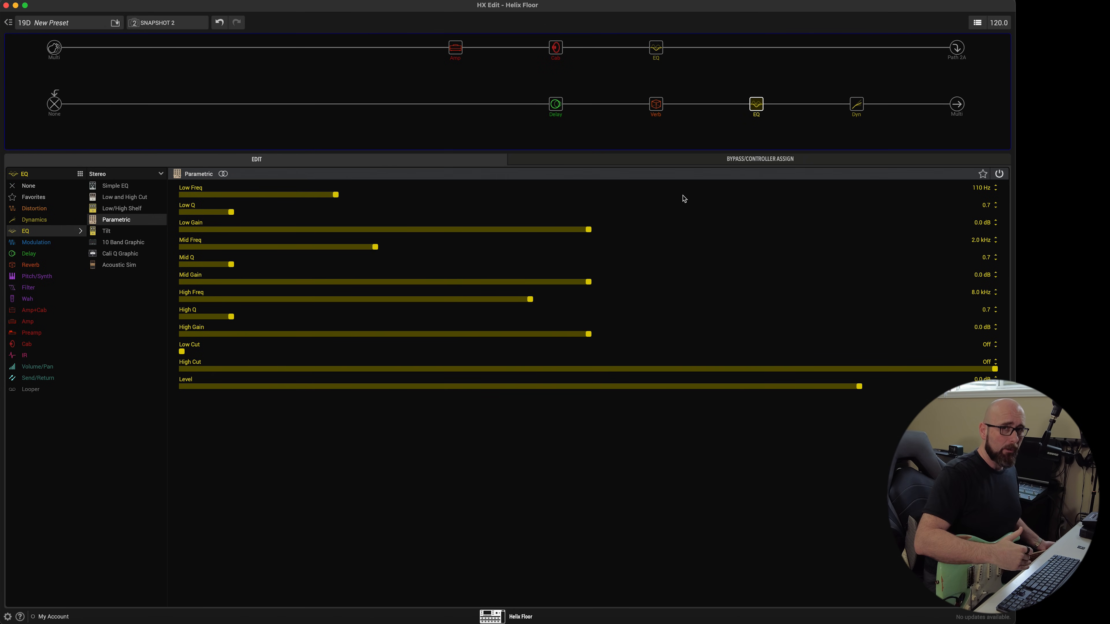
click(294, 349)
drag(293, 348, 251, 341)
drag(426, 373, 650, 357)
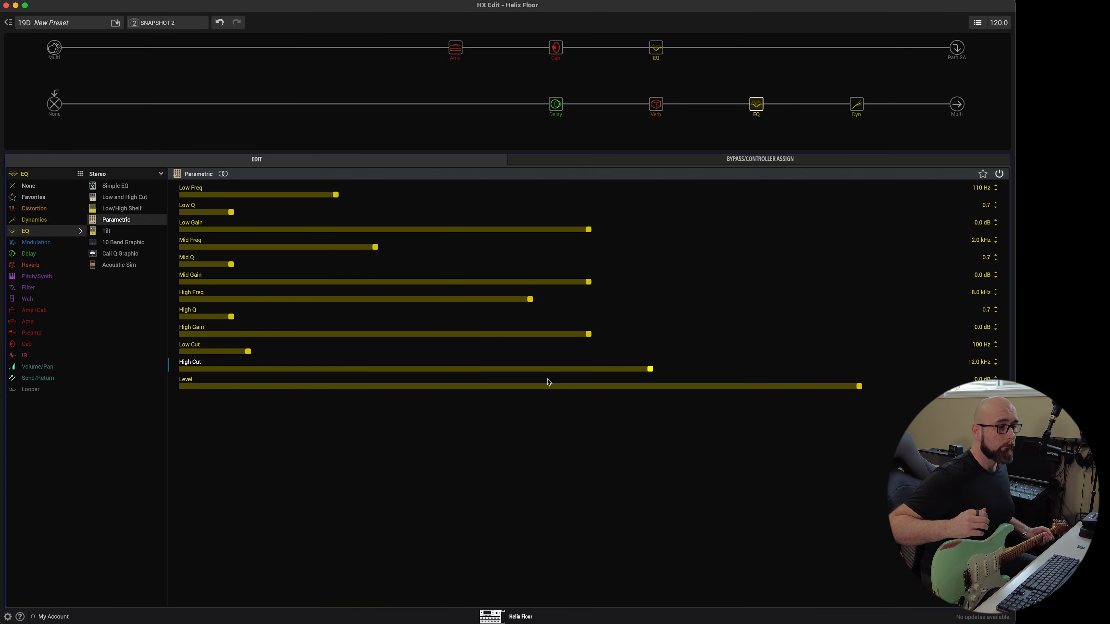
Step: Raise the lower path's Multi Output level to +2.0 dB
click(956, 104)
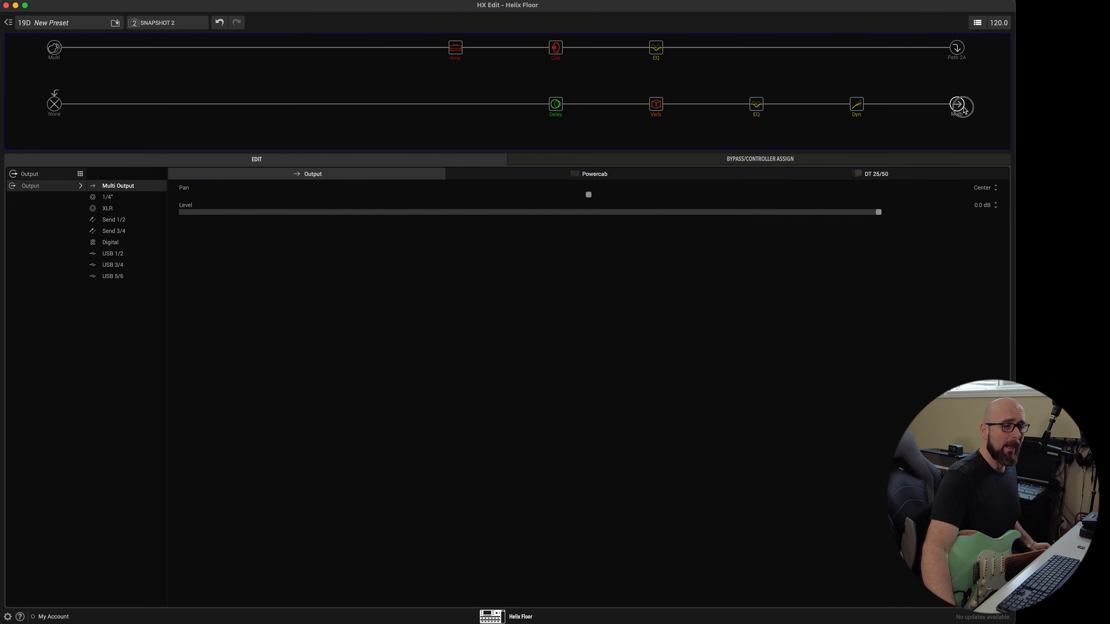
drag(878, 212, 840, 212)
double_click(983, 205)
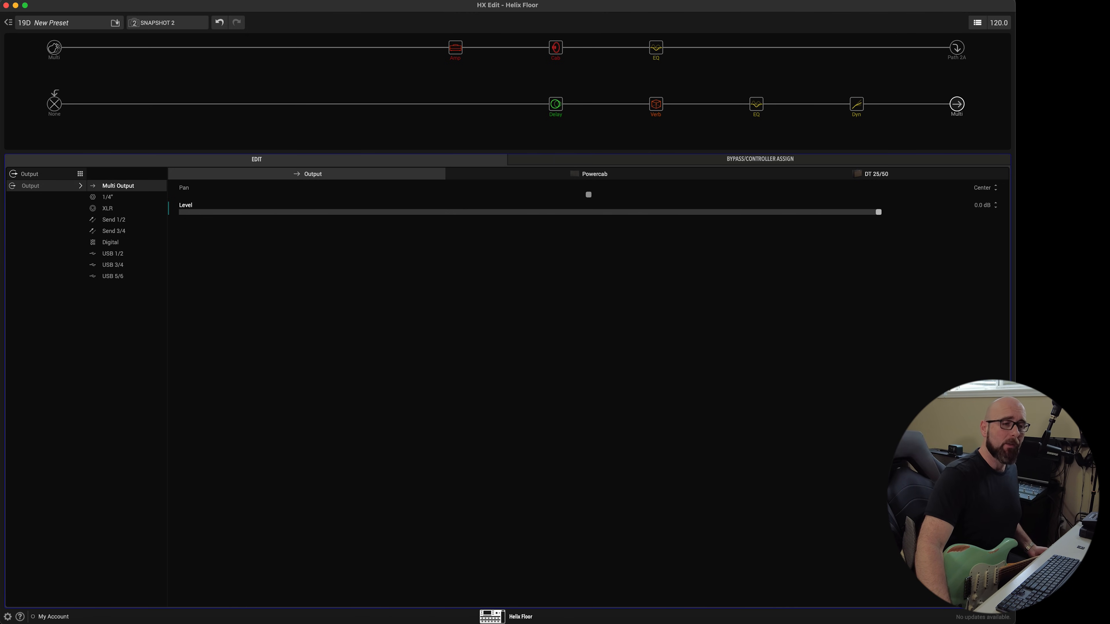
drag(879, 215, 891, 216)
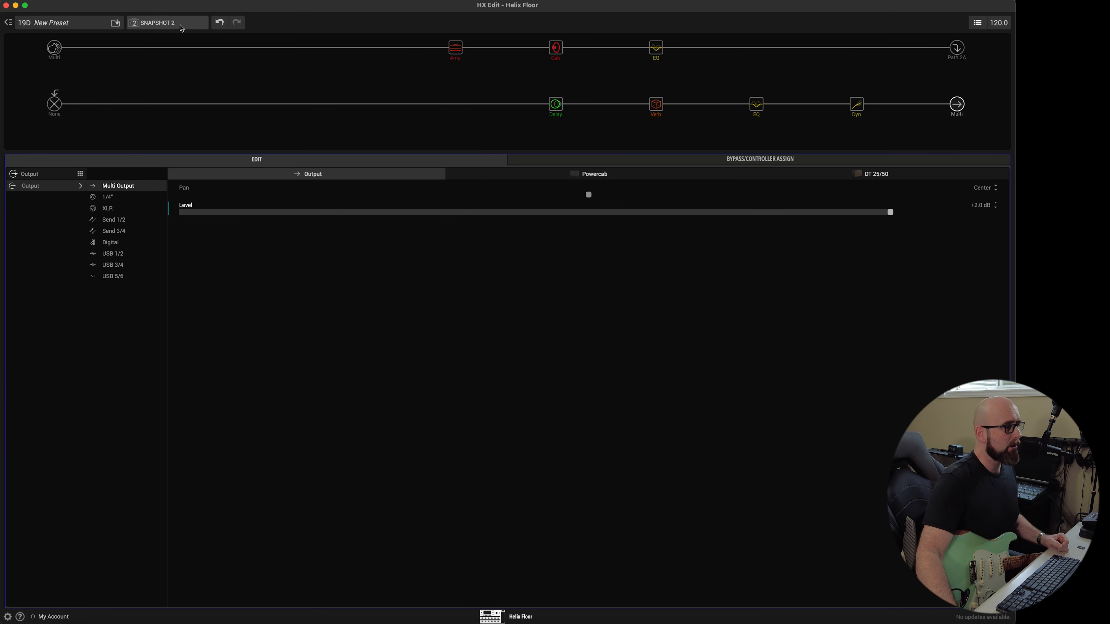
Step: Copy Snapshot 2 and paste it onto the fourth snapshot slot
click(180, 26)
right_click(170, 24)
click(171, 26)
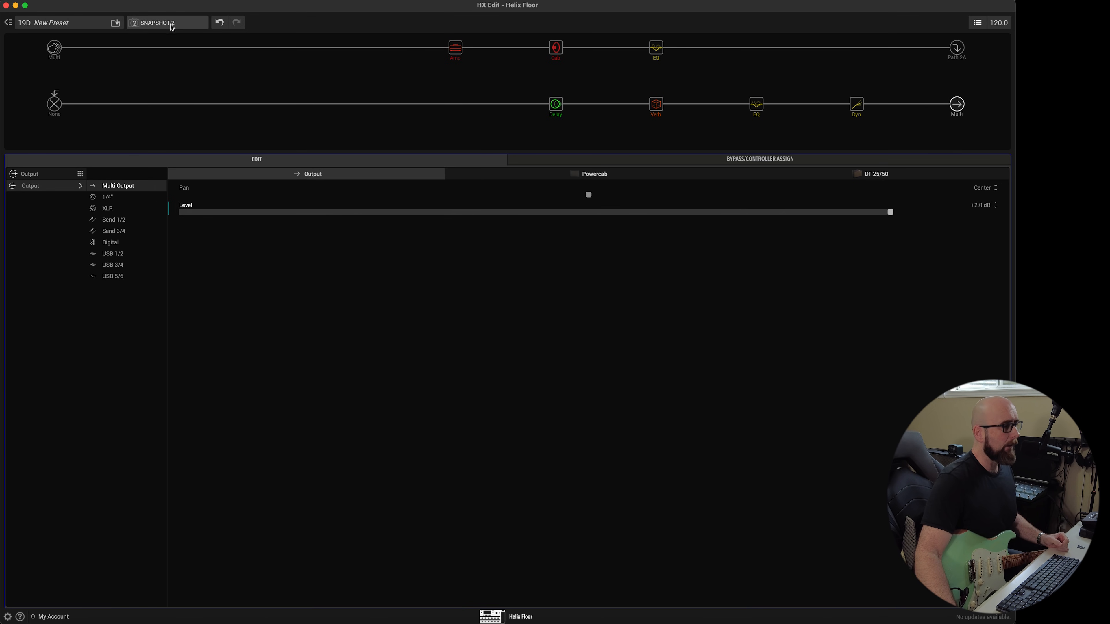
click(171, 26)
click(175, 31)
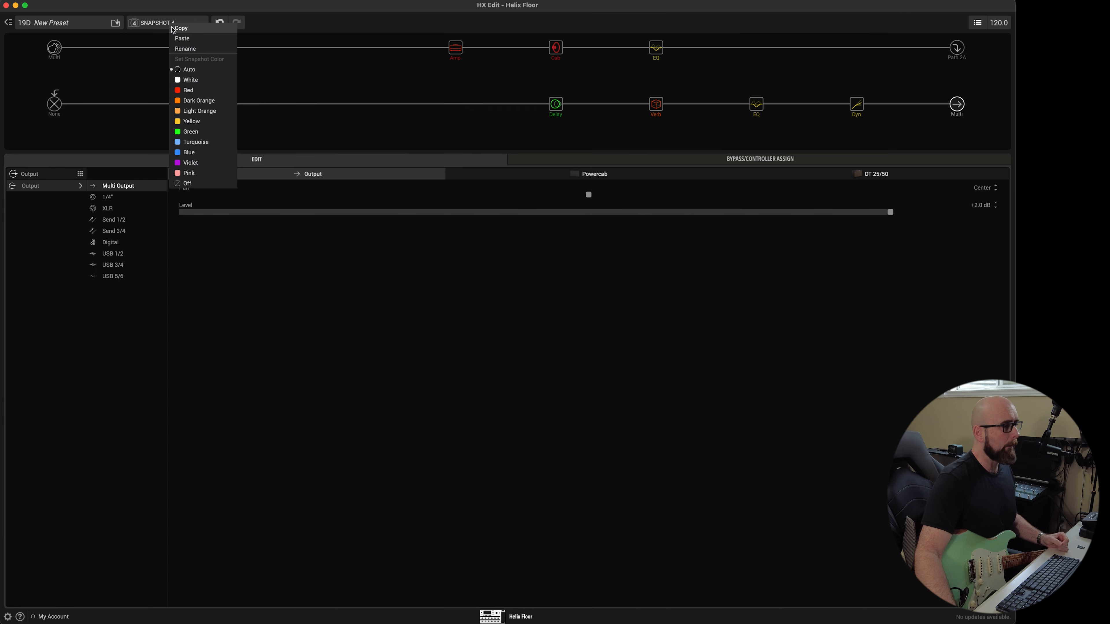
click(178, 42)
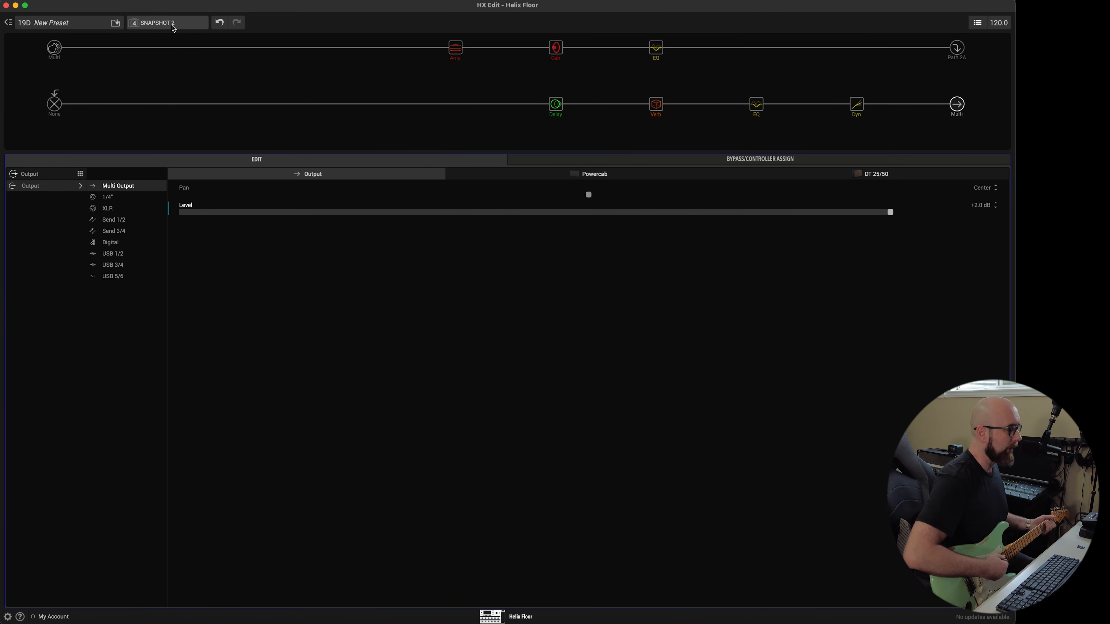
Step: Bypass both EQ blocks, the delay, the reverb and the compressor in the fourth snapshot, and check the EQ and compressor blocks
click(174, 27)
click(174, 48)
click(171, 27)
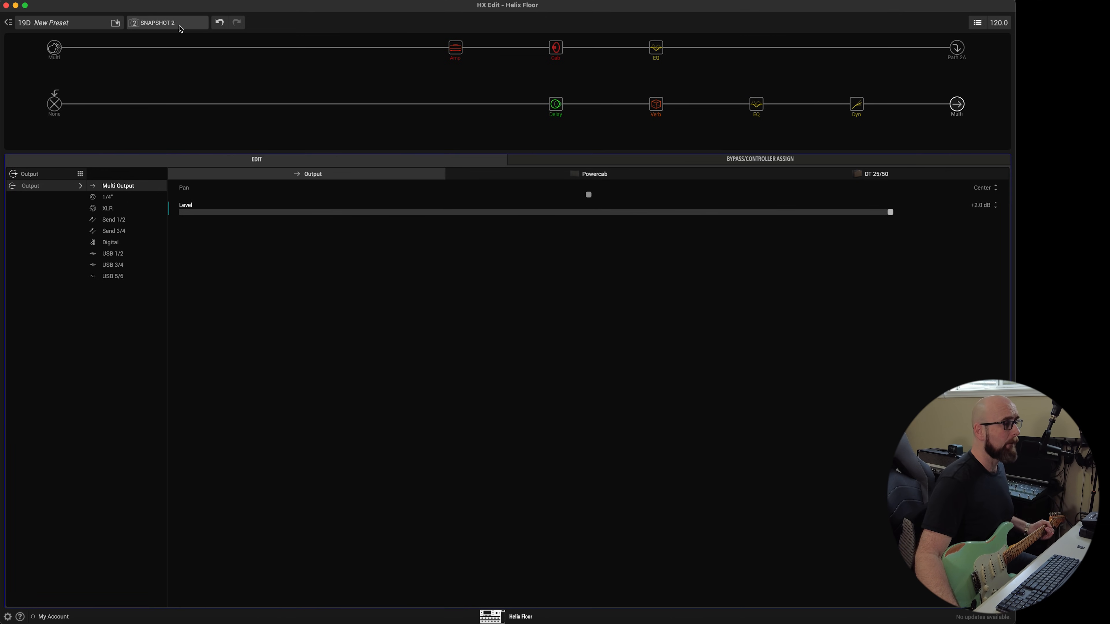
click(177, 72)
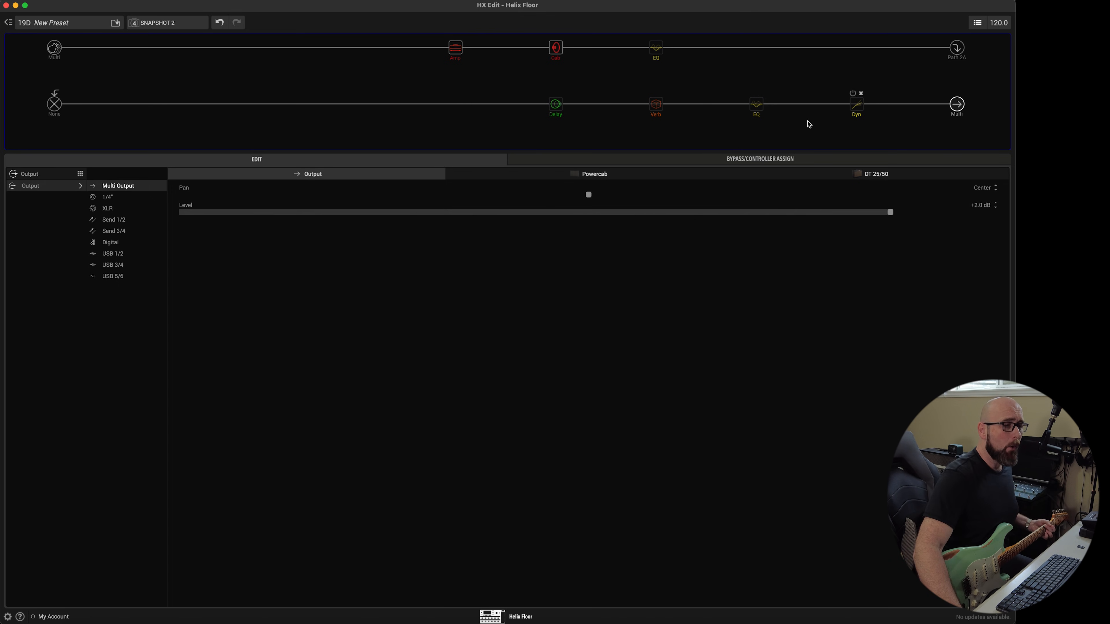
click(751, 106)
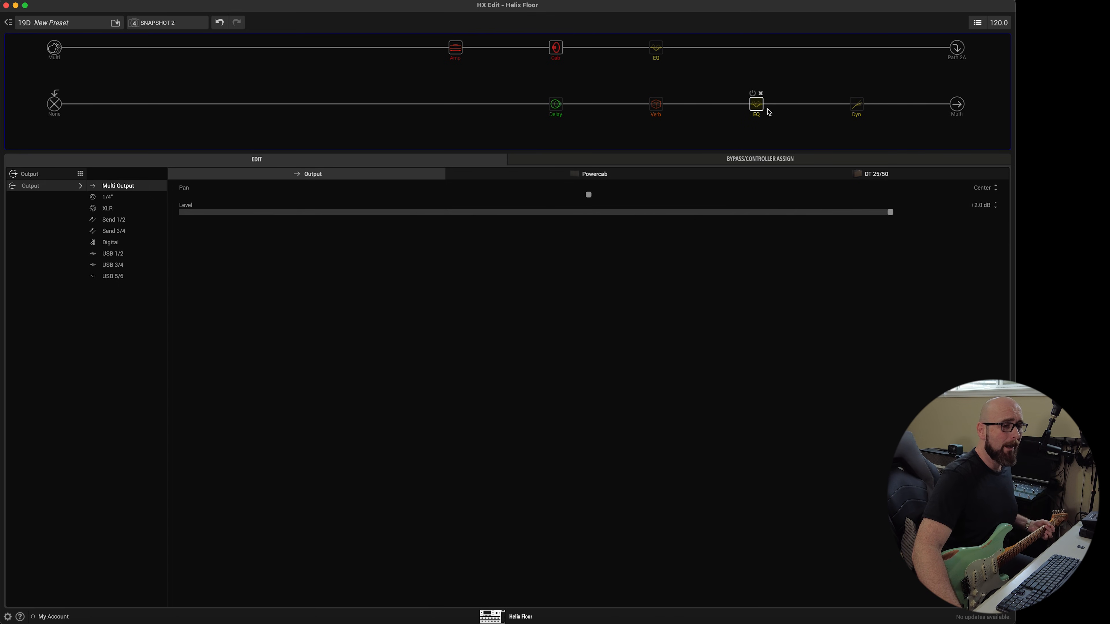
click(855, 112)
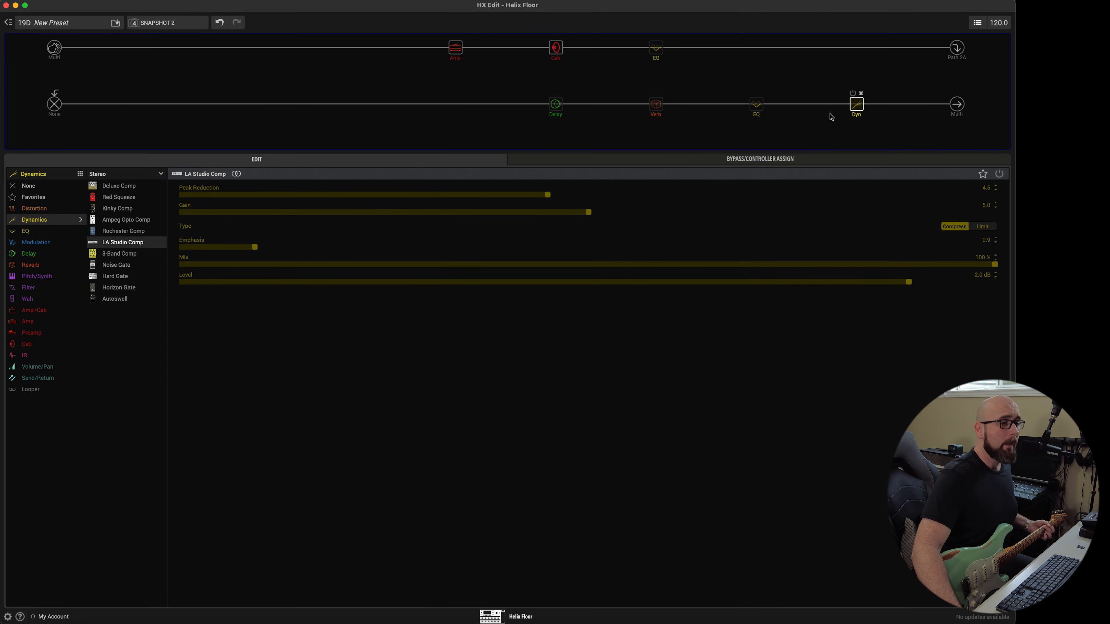
click(661, 54)
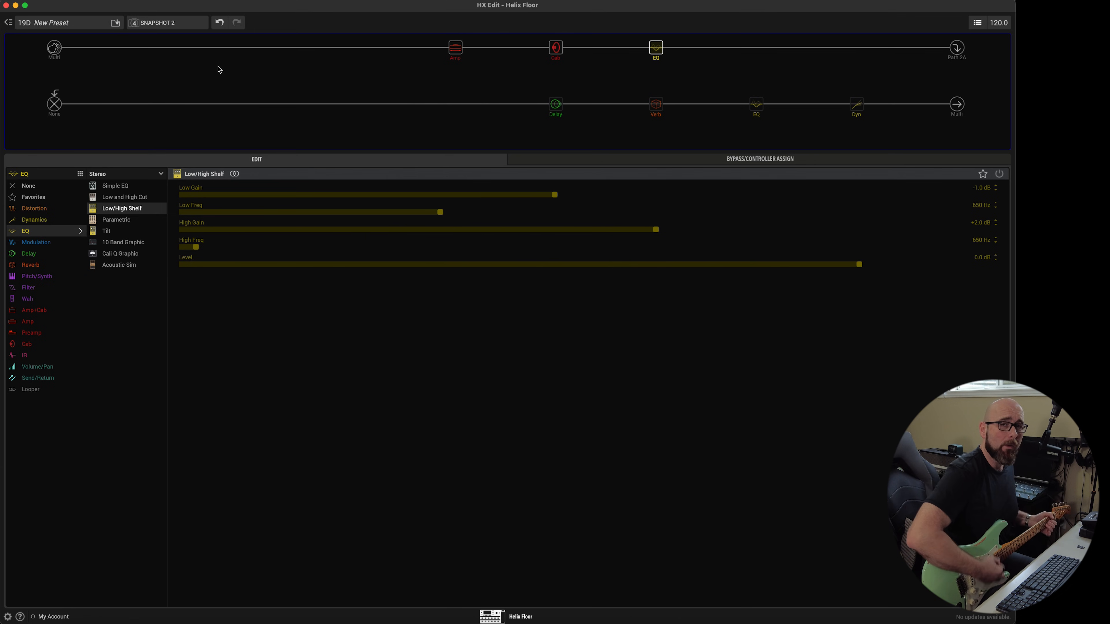
Step: Compare the processed sound of Snapshot 2 with the bypassed fourth snapshot, ending on Snapshot 2
click(169, 24)
click(174, 49)
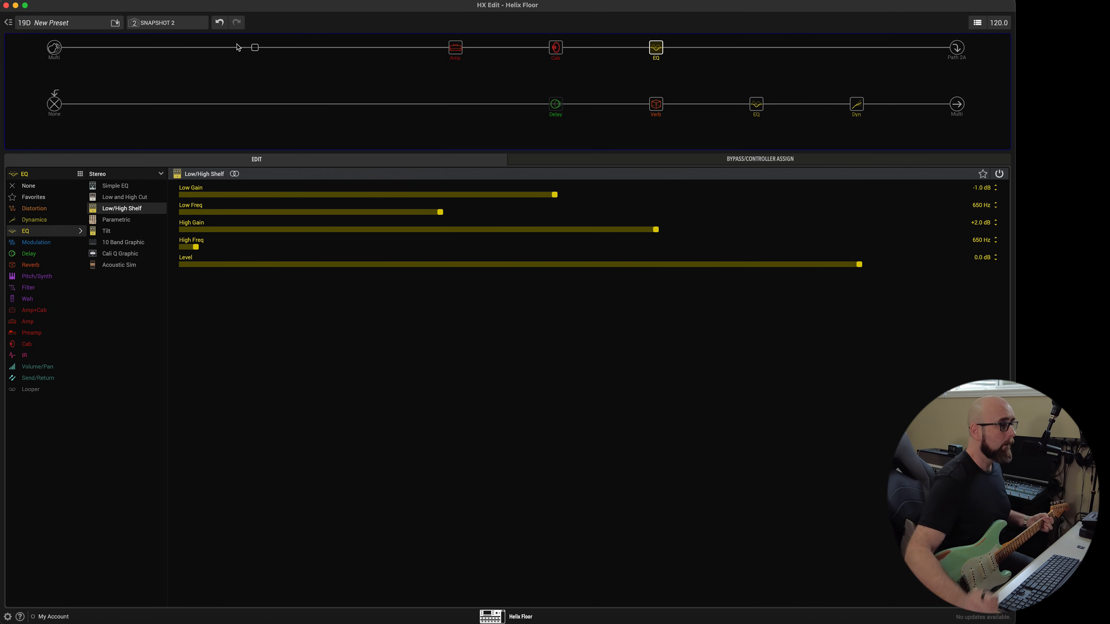
click(168, 22)
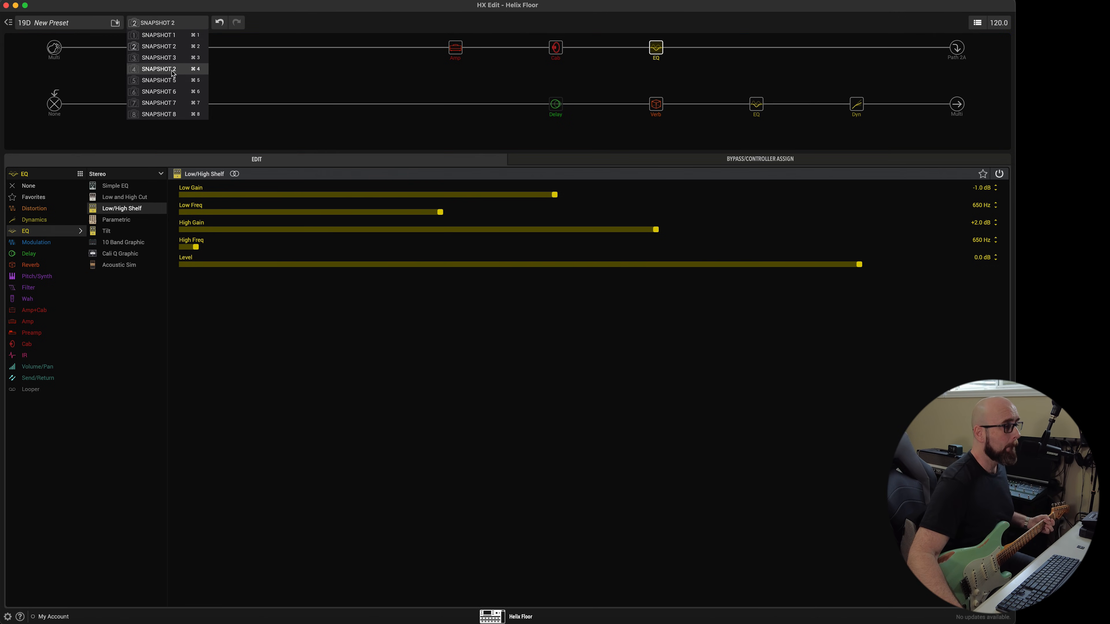
click(159, 69)
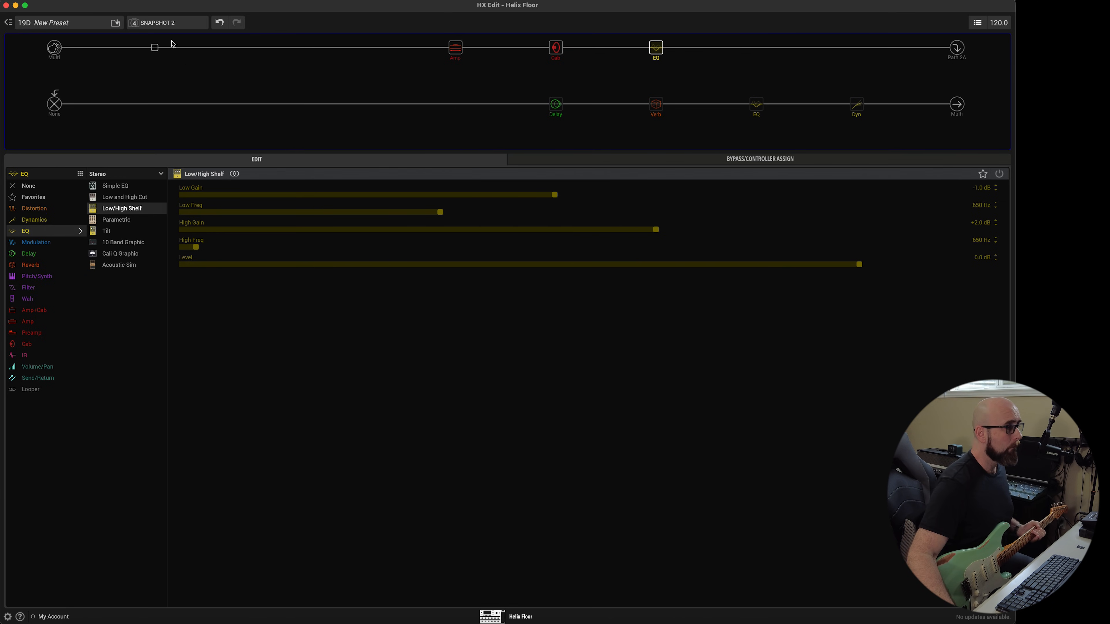
click(157, 22)
click(166, 47)
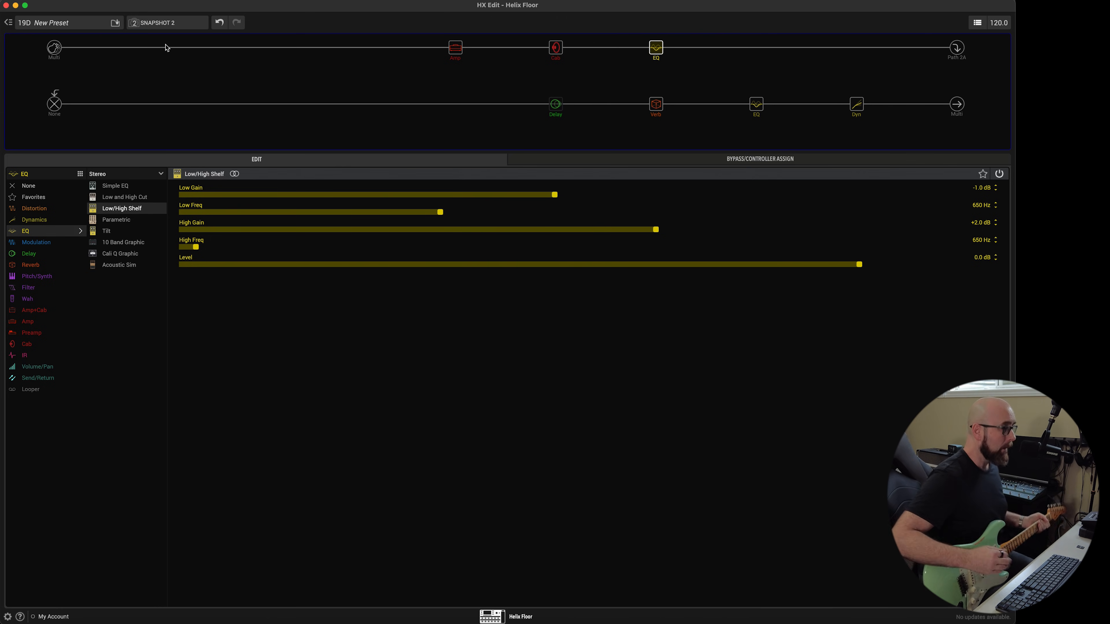
Step: Set the Parametric EQ's Low Cut to 79 Hz and the Low/High Shelf EQ's Low Gain to -0.5 dB
click(757, 105)
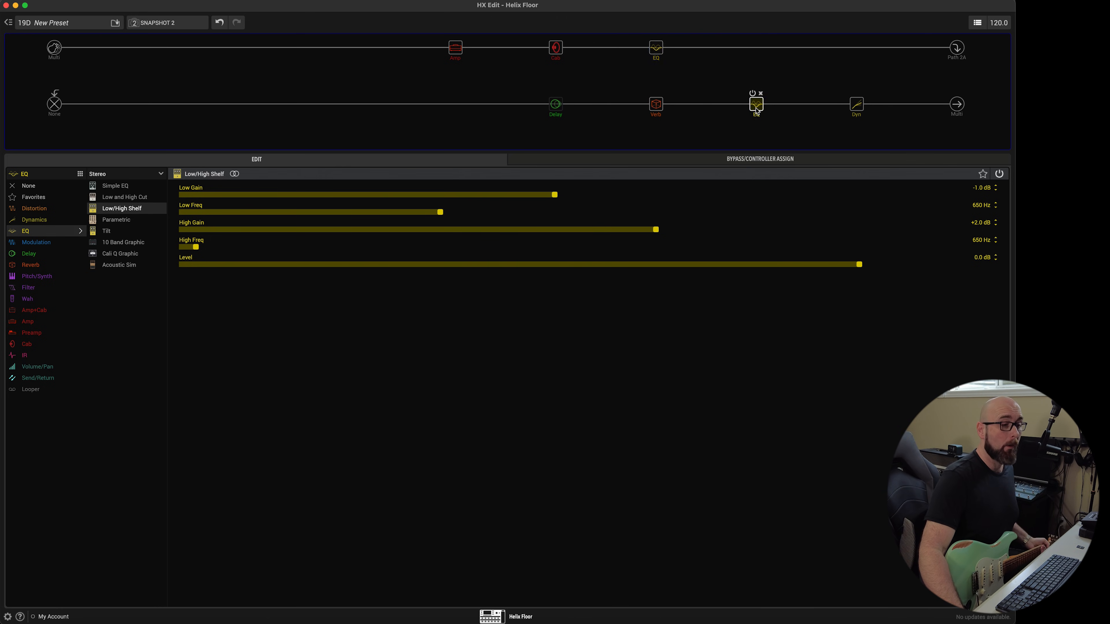
scroll(253, 353, down, 3)
scroll(255, 356, down, 3)
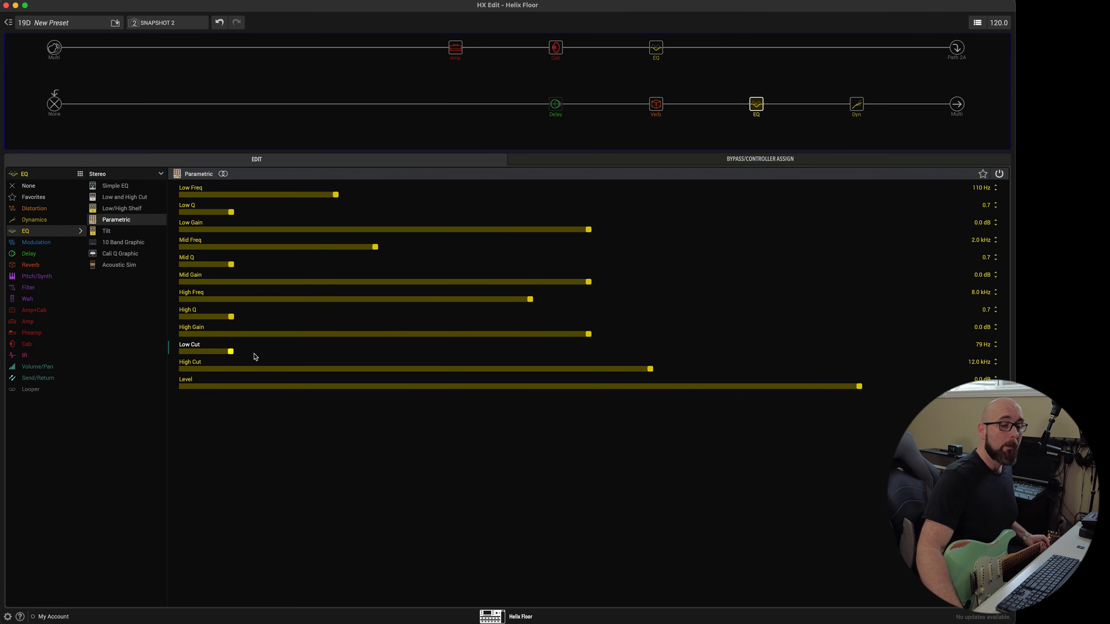
click(656, 47)
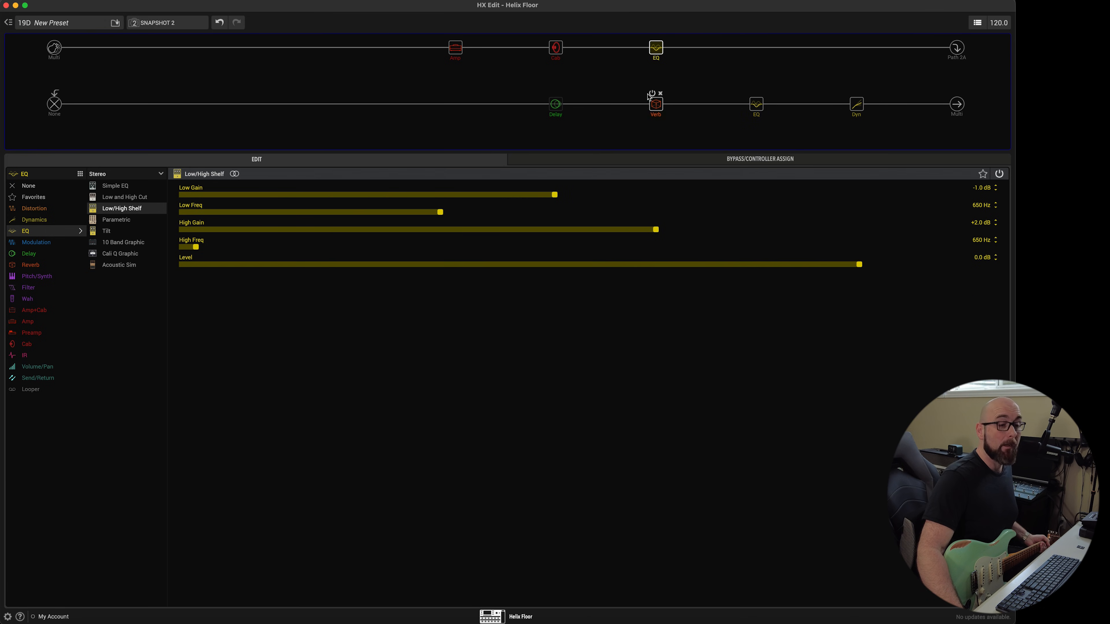
scroll(579, 200, down, 3)
scroll(580, 199, up, 6)
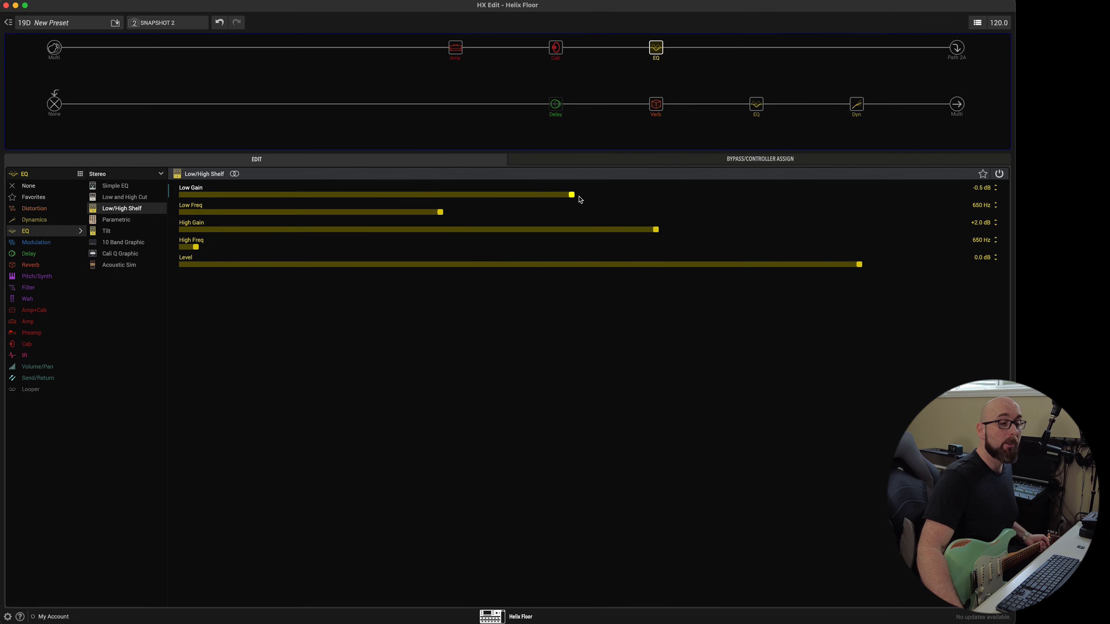
Step: Compare the adjusted EQ sound against the bypassed fourth snapshot, and return to Snapshot 2
click(195, 27)
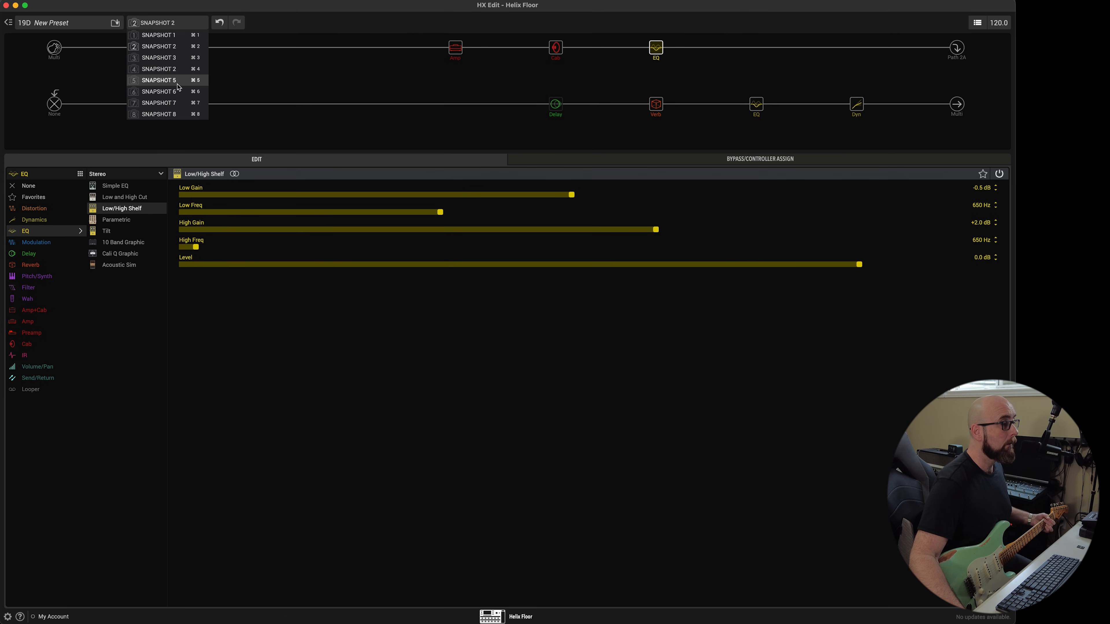
click(177, 70)
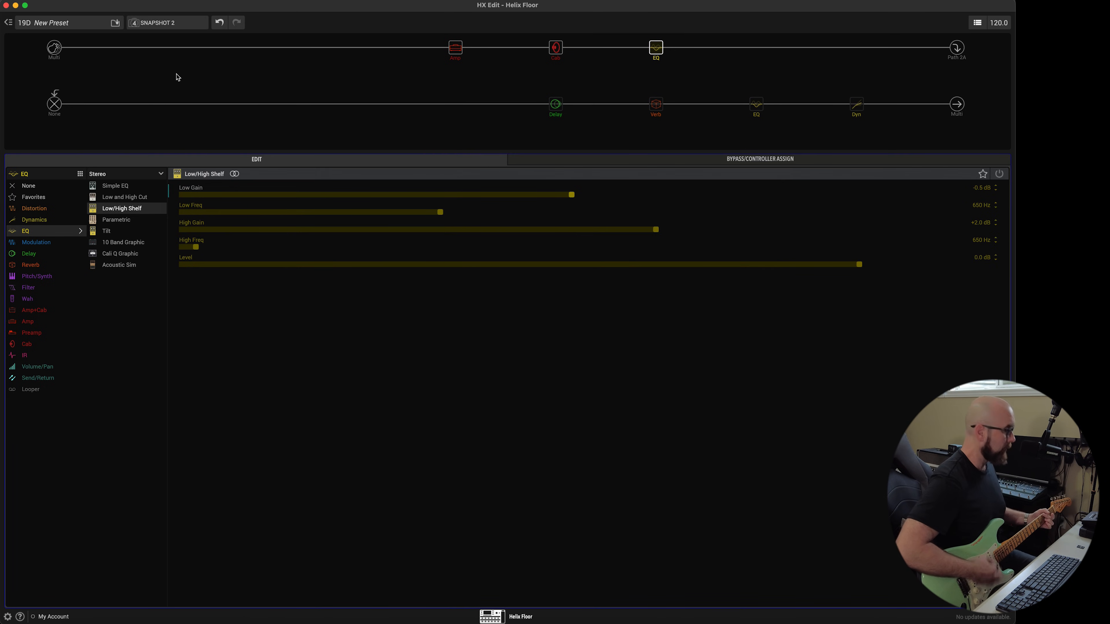
click(171, 26)
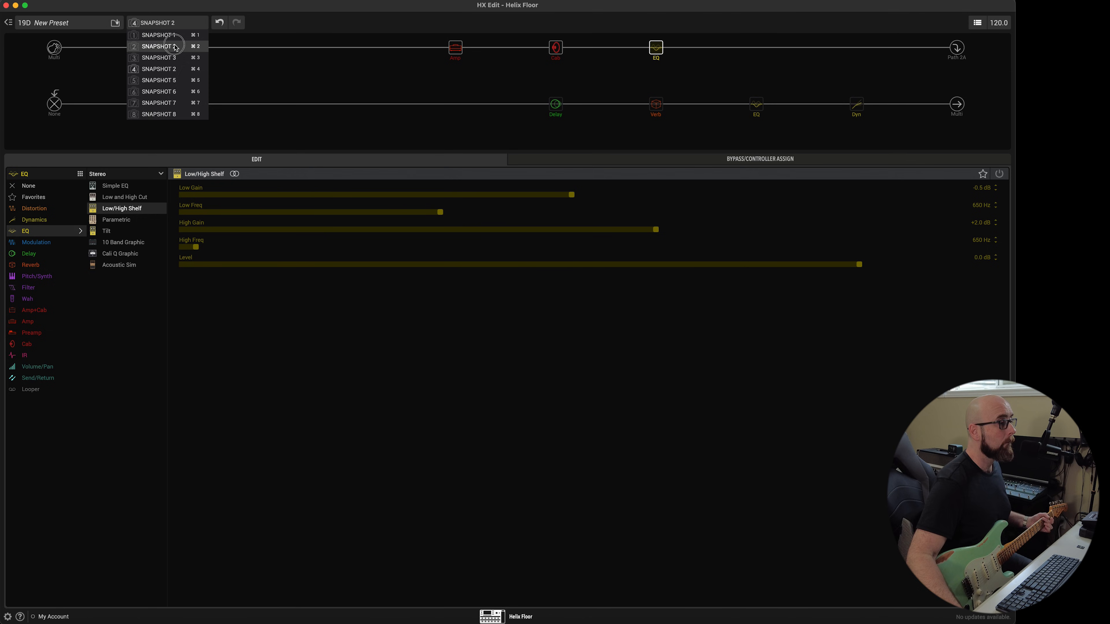
click(174, 47)
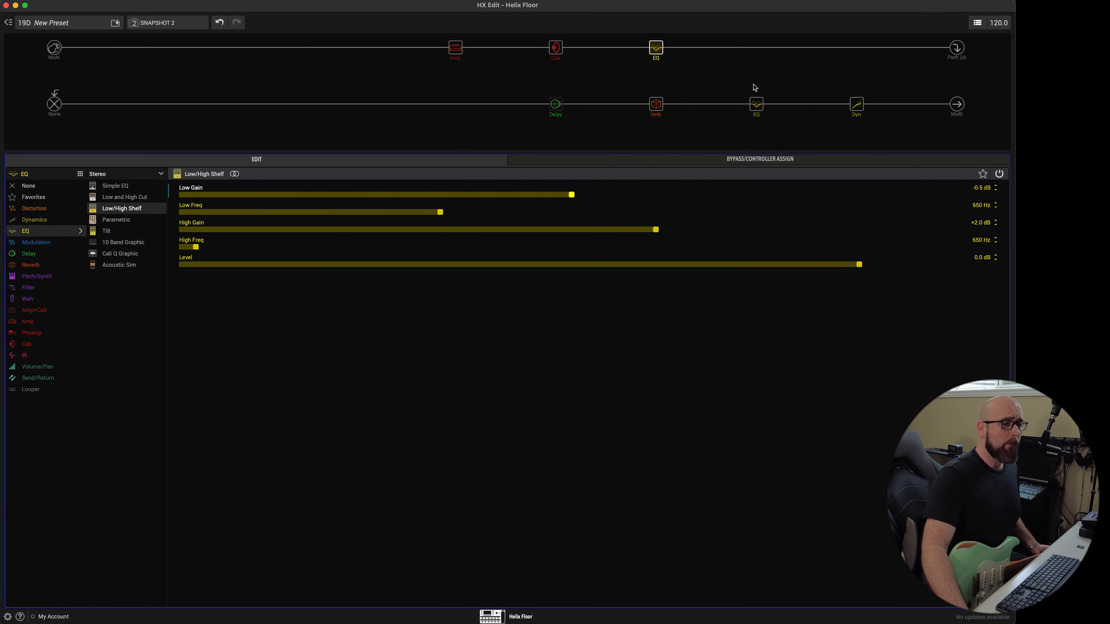
Step: Review the settings of the Low/High Shelf EQ and the 1x12 Open Cream cab
click(654, 59)
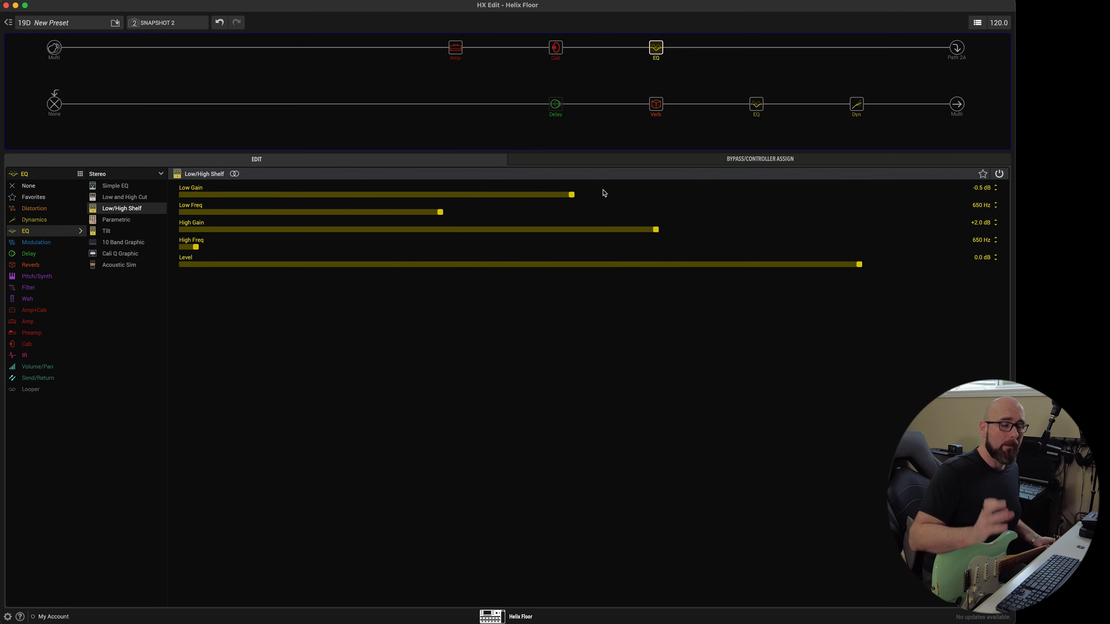
click(556, 48)
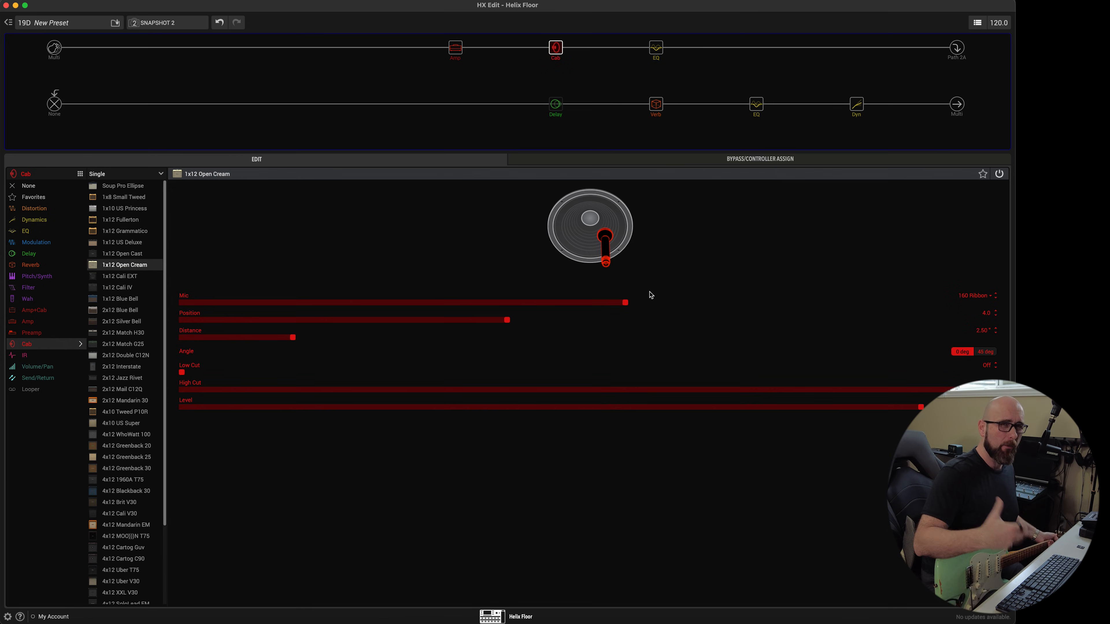
click(655, 47)
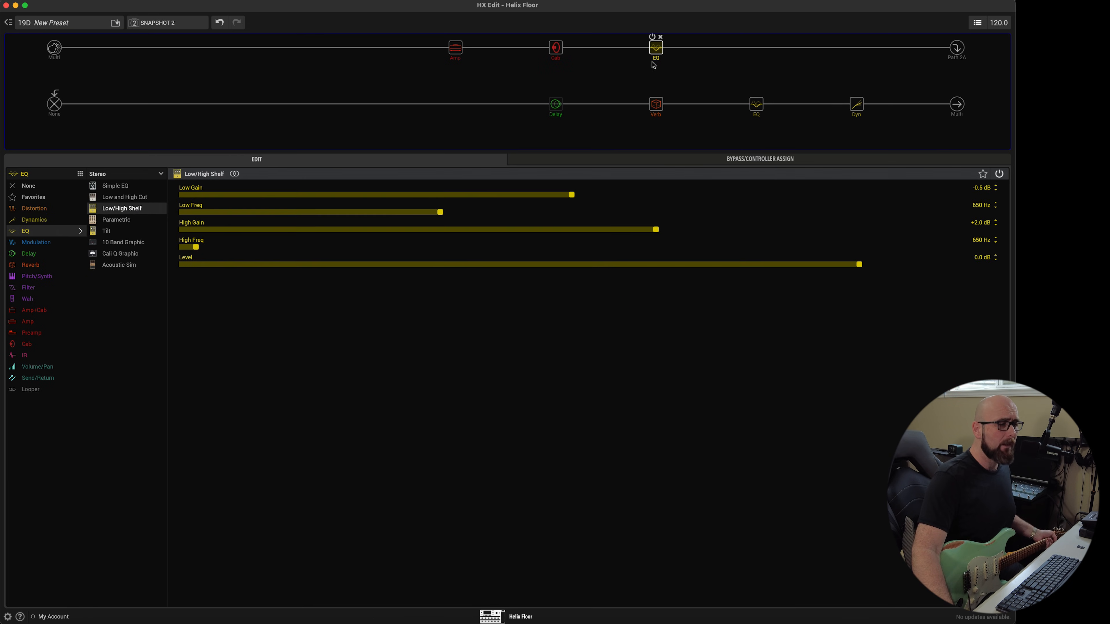
Step: Try the Low/High Shelf EQ's High Gain at -3.7 dB, +5.2 dB and +1.5 dB to hear its effect
click(635, 232)
drag(635, 232, 463, 224)
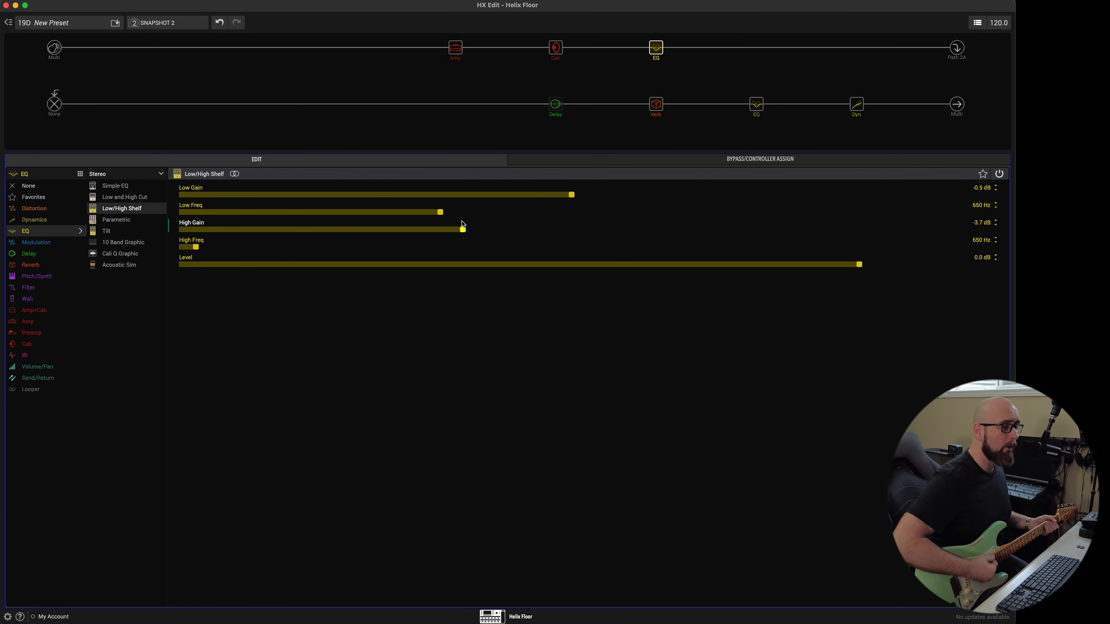
drag(478, 230, 766, 232)
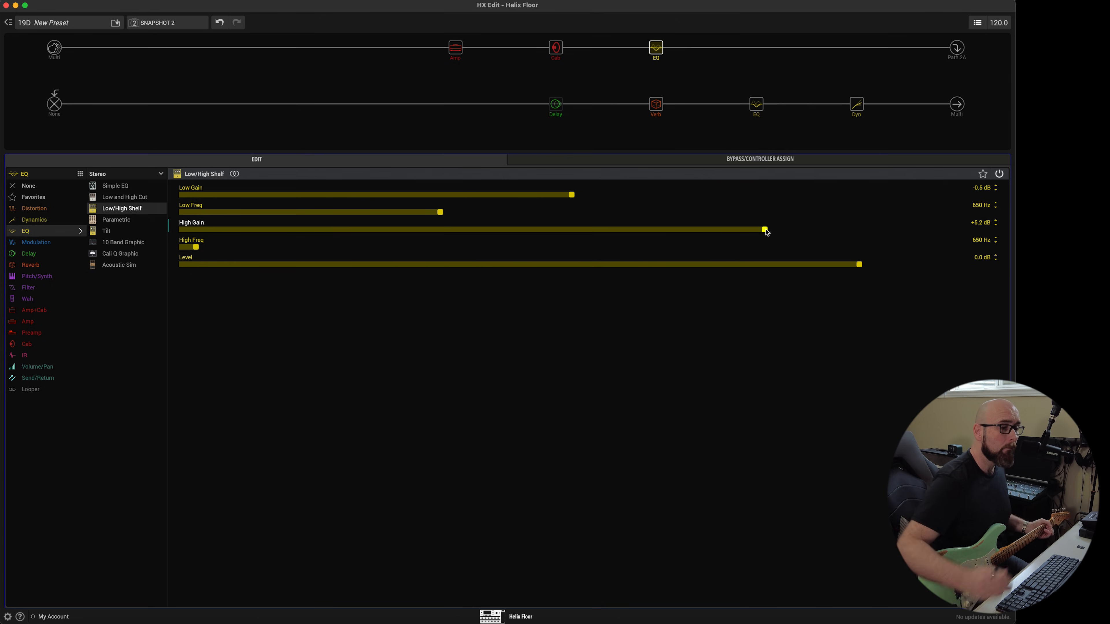
drag(766, 232, 640, 235)
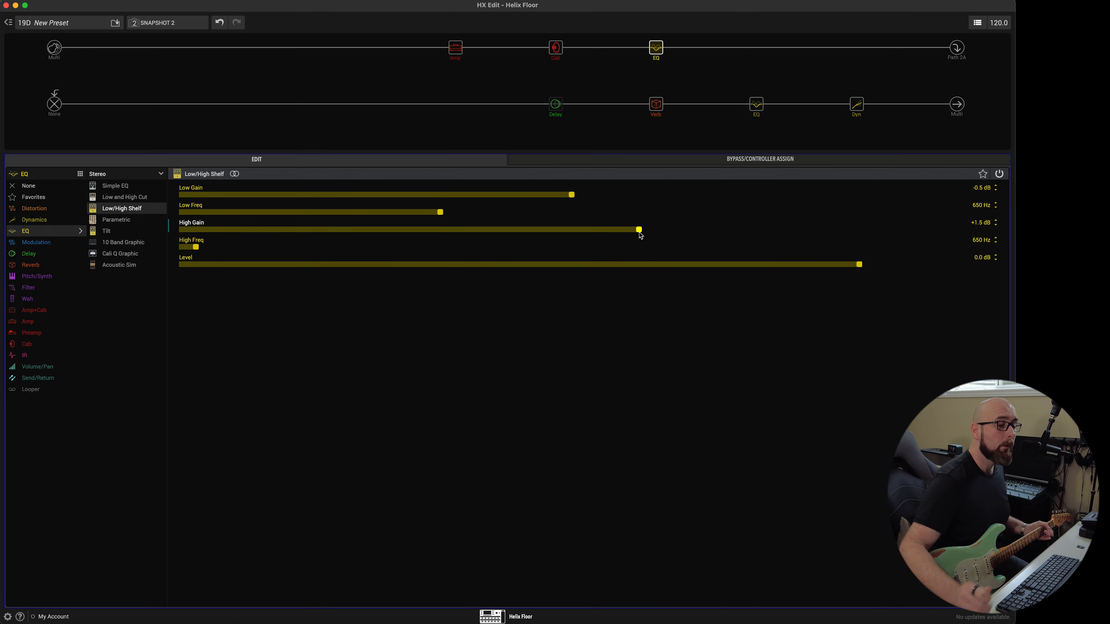
Step: Try a Low Gain boost with a High Gain cut on the shelf EQ, and settle on High Gain +2.0 dB and Low Gain -0.7 dB
drag(571, 195, 730, 192)
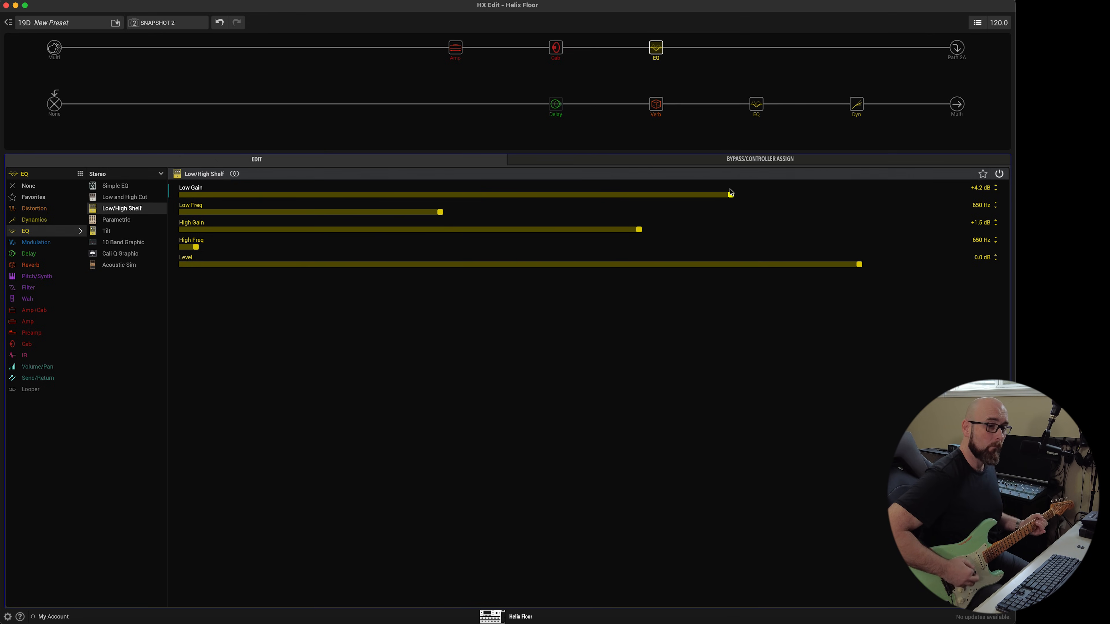
drag(639, 229, 526, 232)
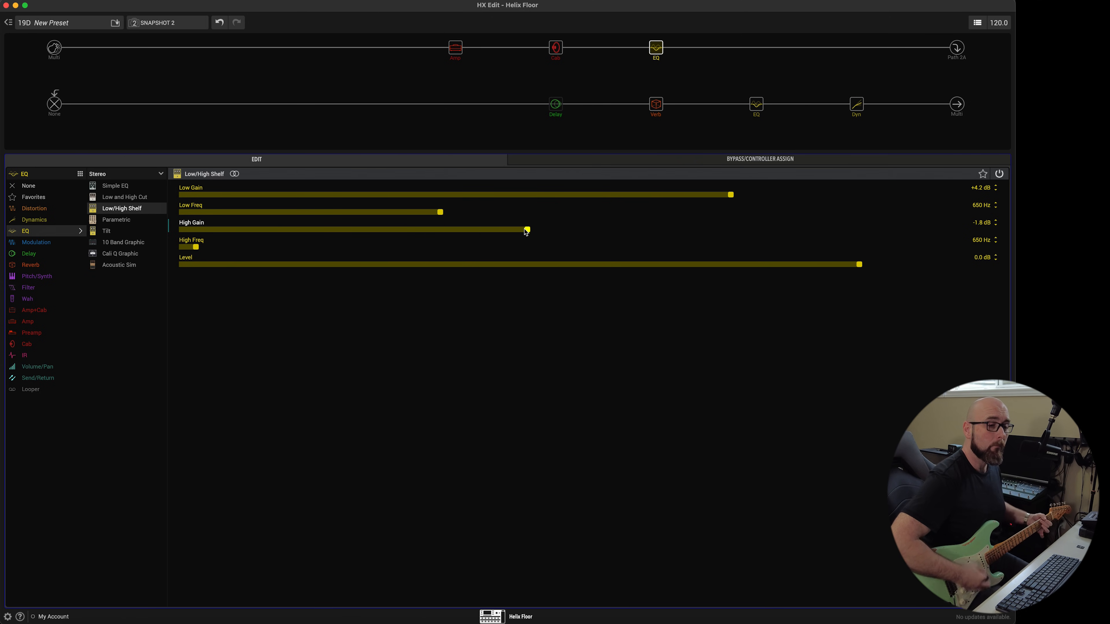
drag(526, 232, 658, 233)
drag(601, 195, 567, 192)
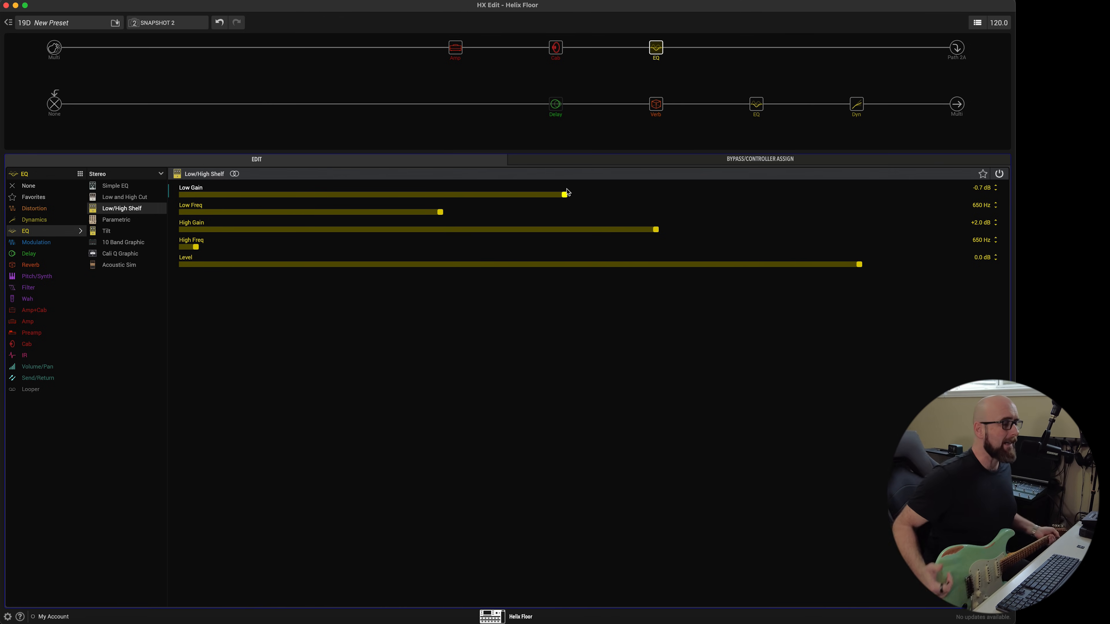
mouse_move(554, 94)
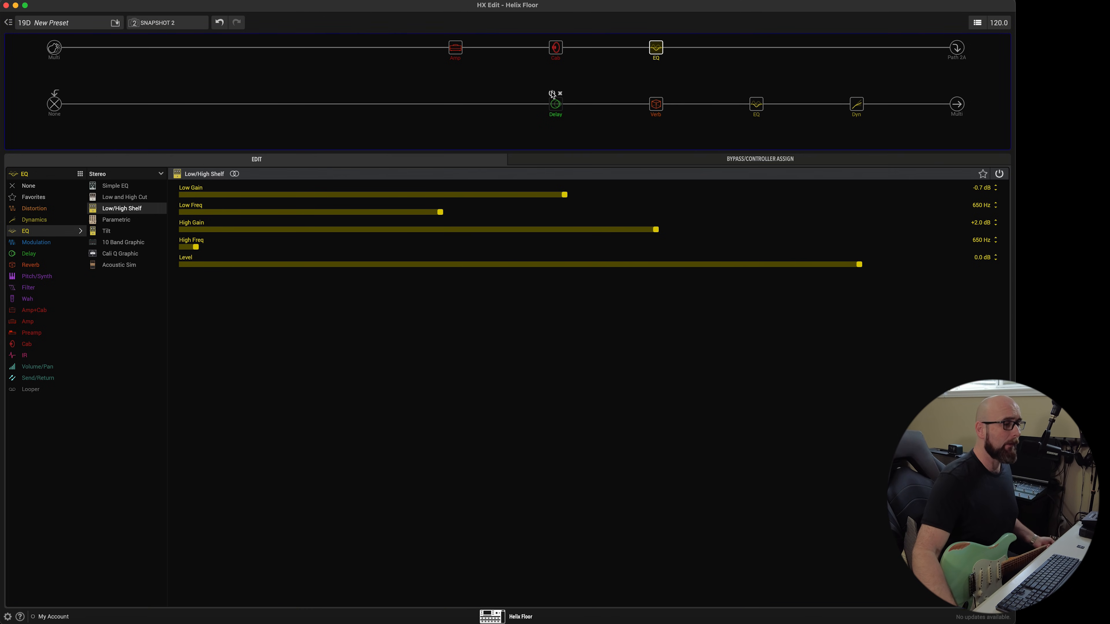